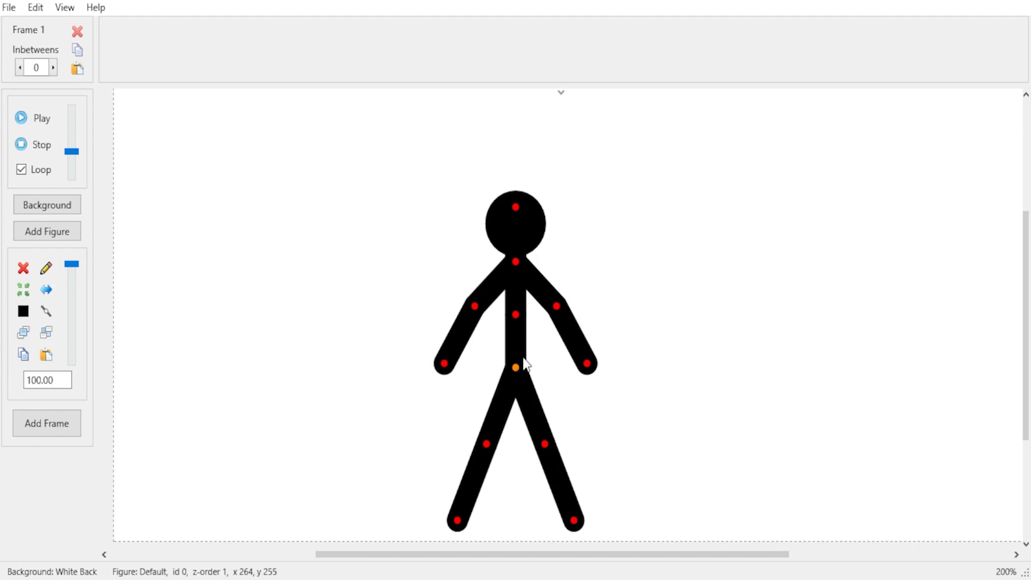
Shift the stick figure left and pose its upper body leaning forward, with both arms bent at the elbows
left_click_drag(514, 369, 469, 375)
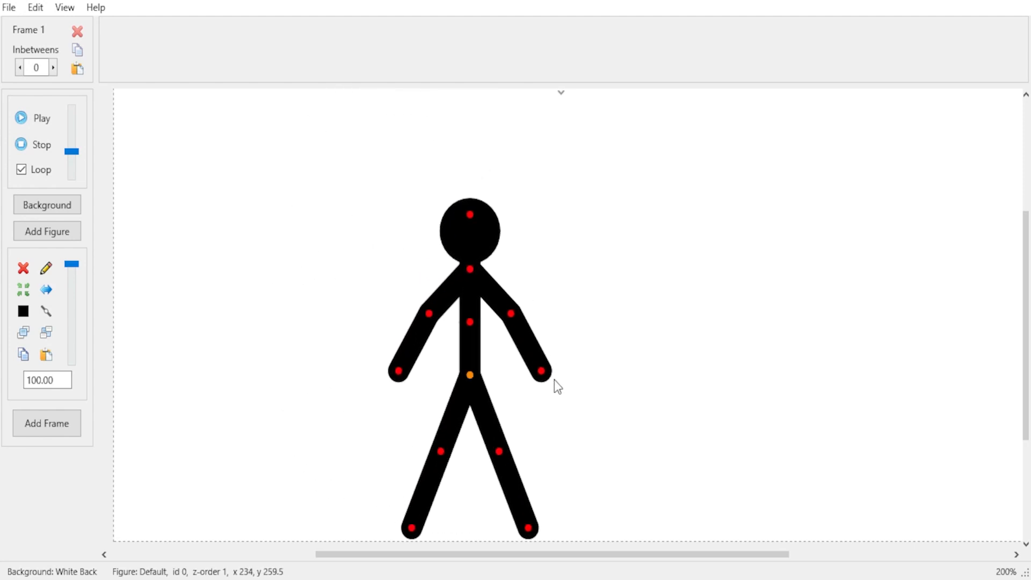
left_click_drag(544, 374, 545, 265)
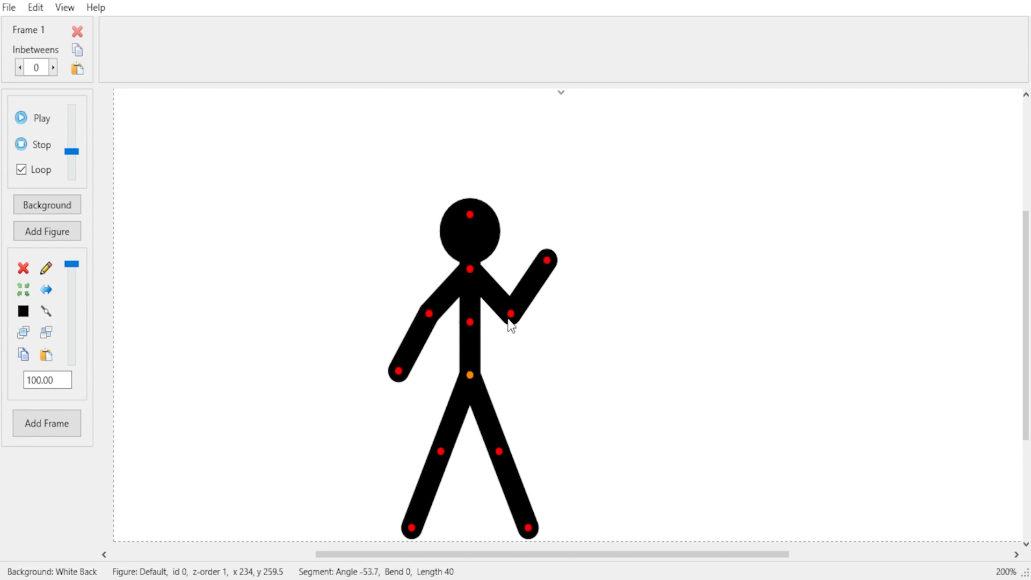
left_click_drag(507, 320, 526, 297)
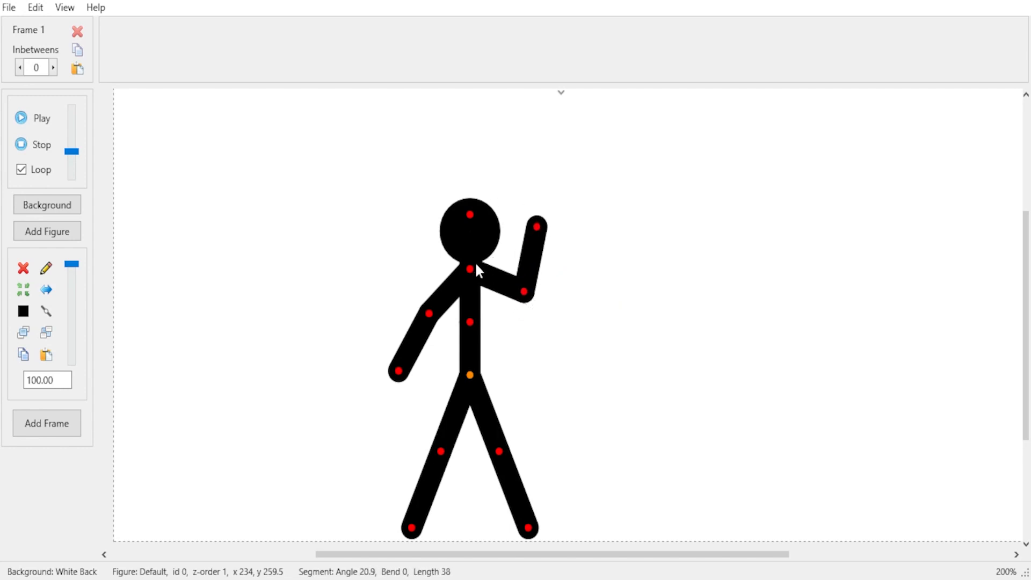
mouse_move(475, 265)
left_mouse_down()
mouse_move(468, 269)
mouse_move(485, 272)
left_mouse_up()
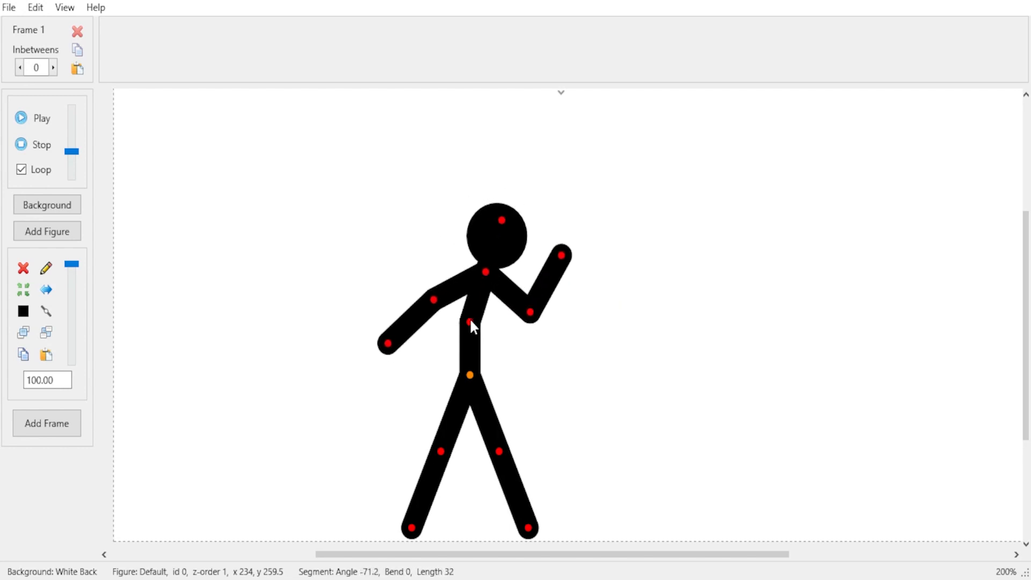
left_click_drag(471, 322, 481, 323)
left_click_drag(395, 329, 436, 355)
left_click_drag(451, 293, 449, 272)
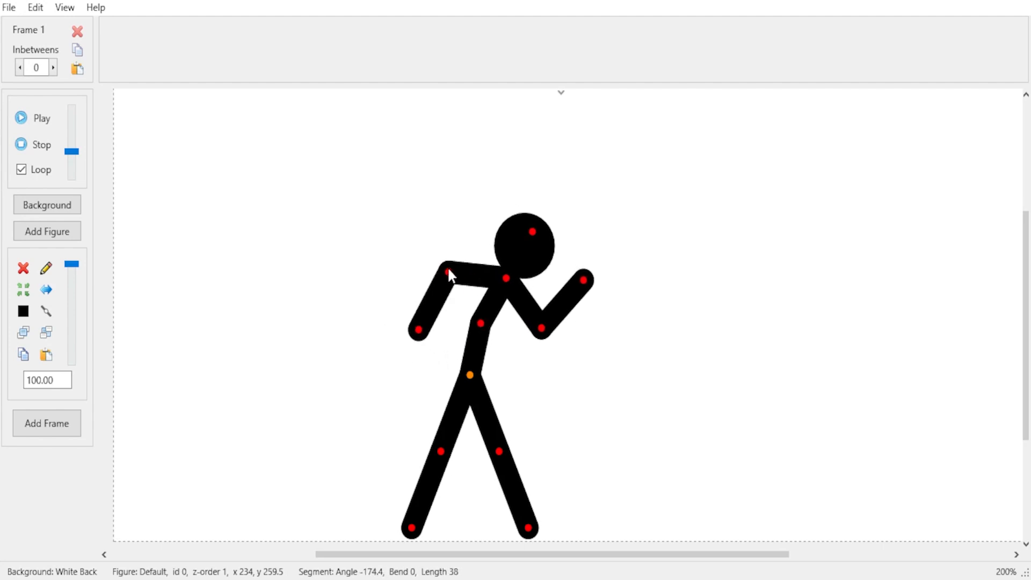
Pose the legs in a stride with the front knee bent, and move the figure to about x 134.5, y 268.5
left_click_drag(528, 528, 476, 520)
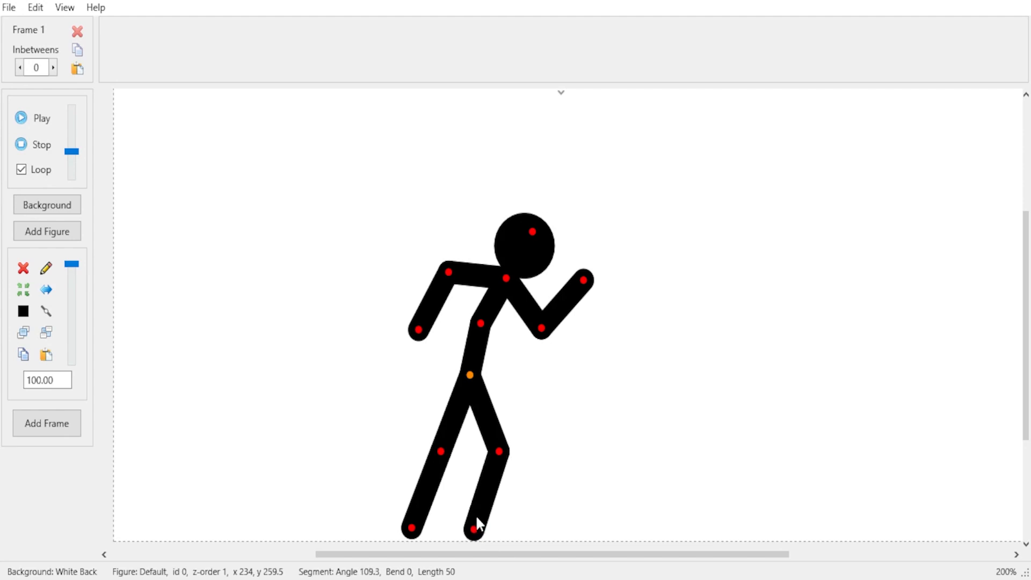
left_click_drag(499, 451, 531, 451)
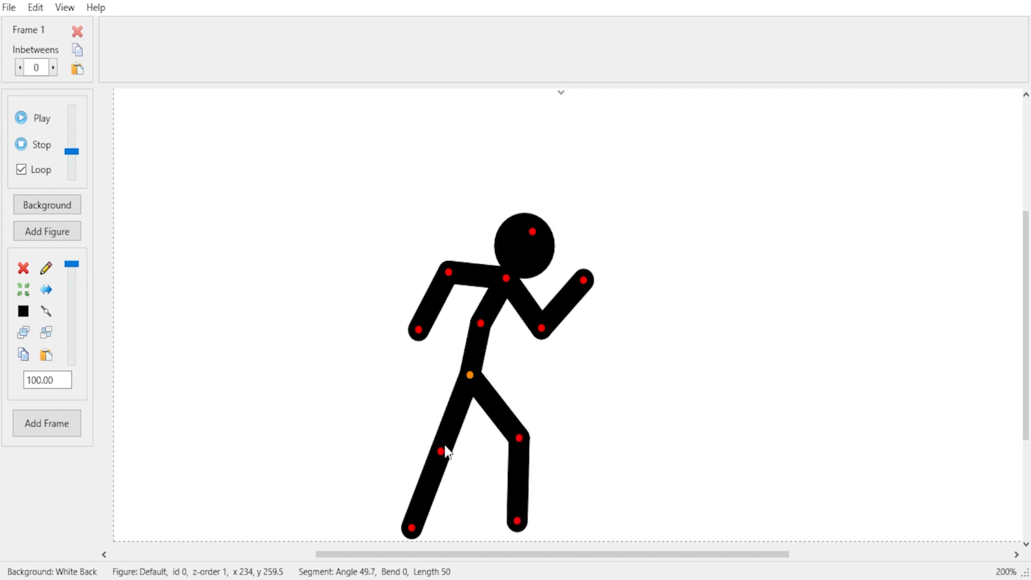
left_click_drag(445, 446, 429, 445)
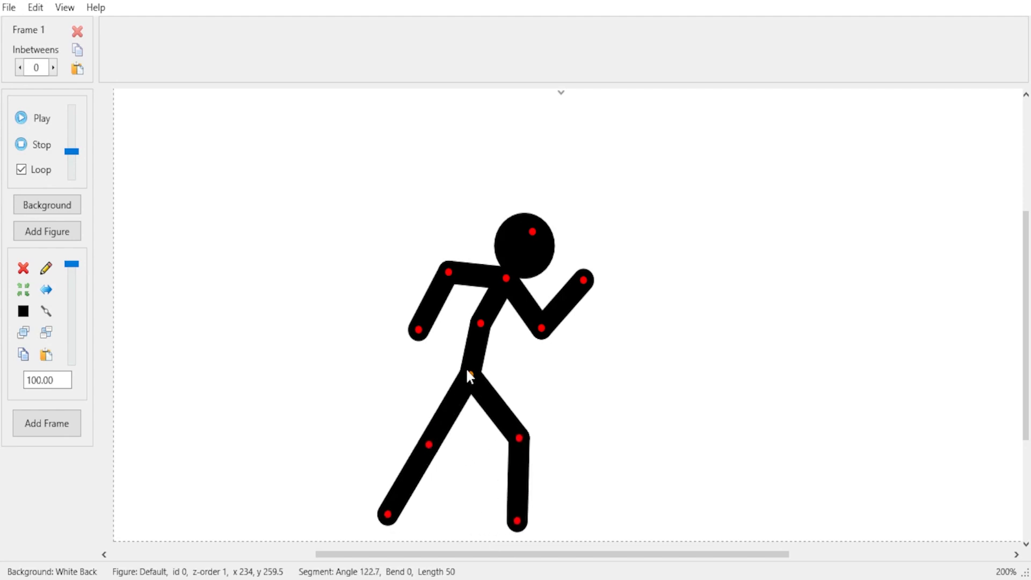
left_click_drag(468, 372, 319, 387)
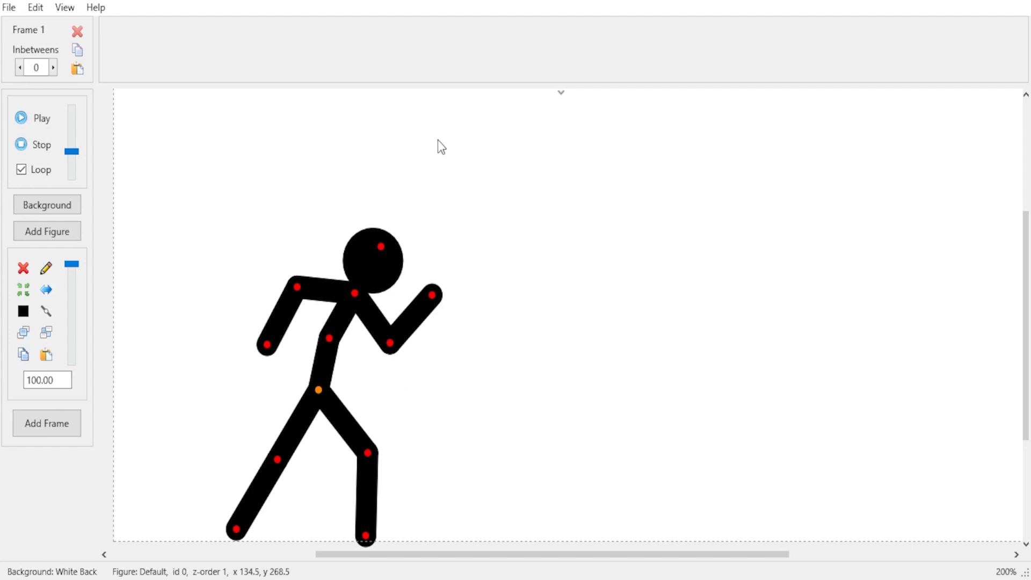
Load the Colt 1911 pistol figure into frame 1
left_click(9, 8)
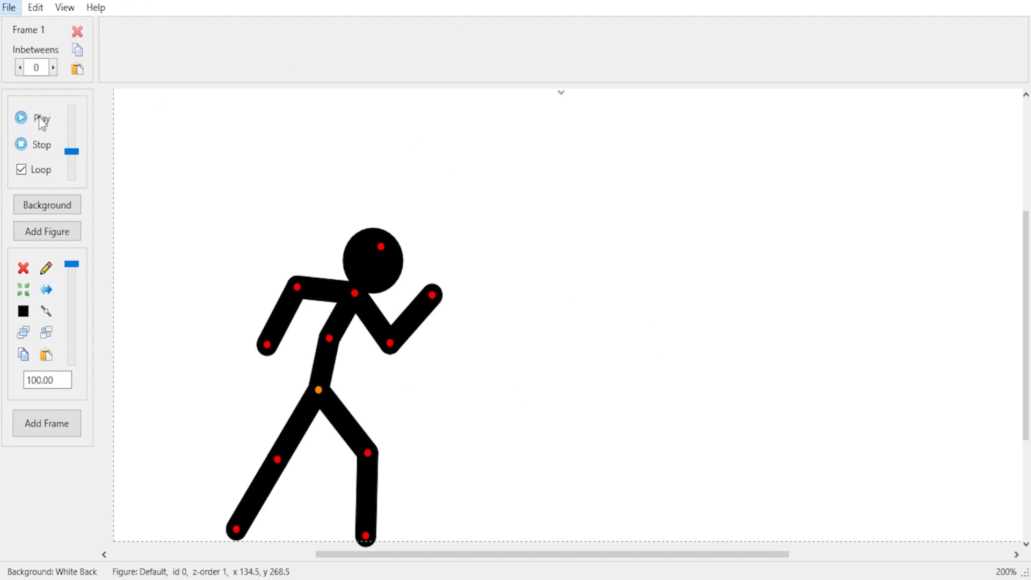
left_click(64, 218)
double_click(188, 127)
scroll(437, 253, "down", 6)
scroll(443, 254, "up", 3)
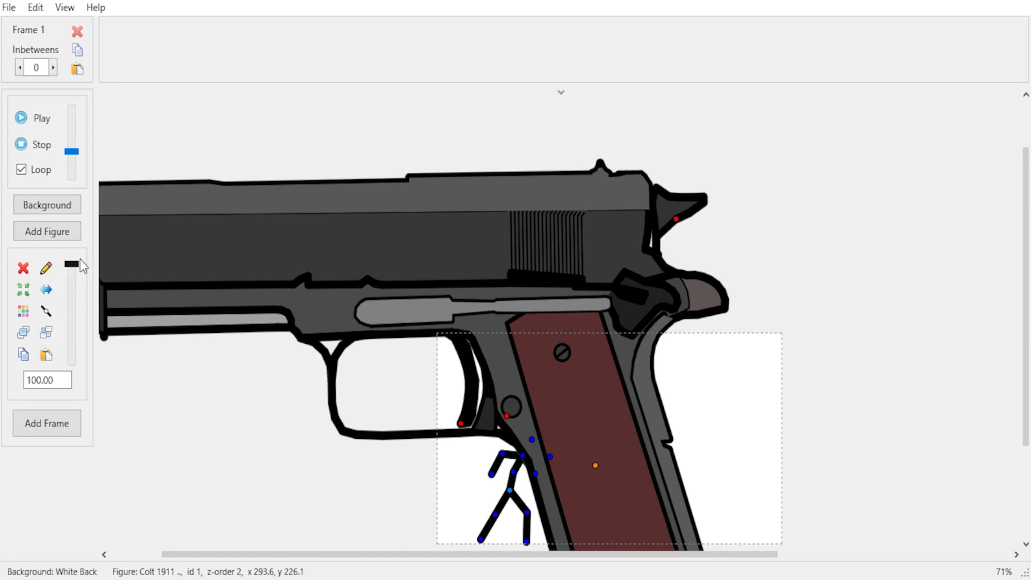
Scale the pistol figure down to 20
mouse_move(79, 259)
left_mouse_down()
mouse_move(79, 290)
mouse_move(80, 260)
left_mouse_up()
left_click_drag(39, 379, 25, 380)
type("2")
key("Return")
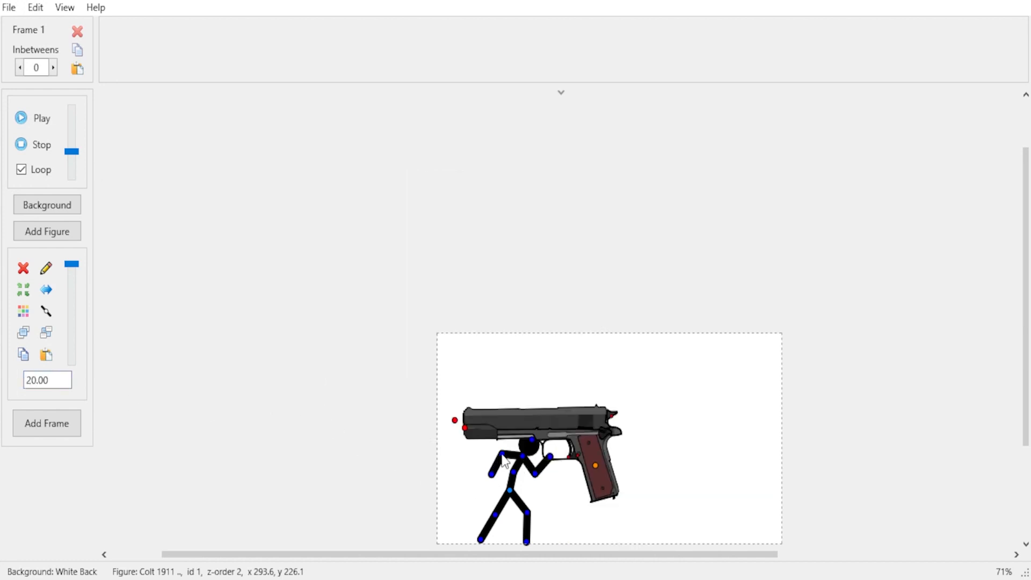
scroll(499, 461, "up", 2)
left_click_drag(519, 457, 254, 303)
scroll(373, 305, "down", 1)
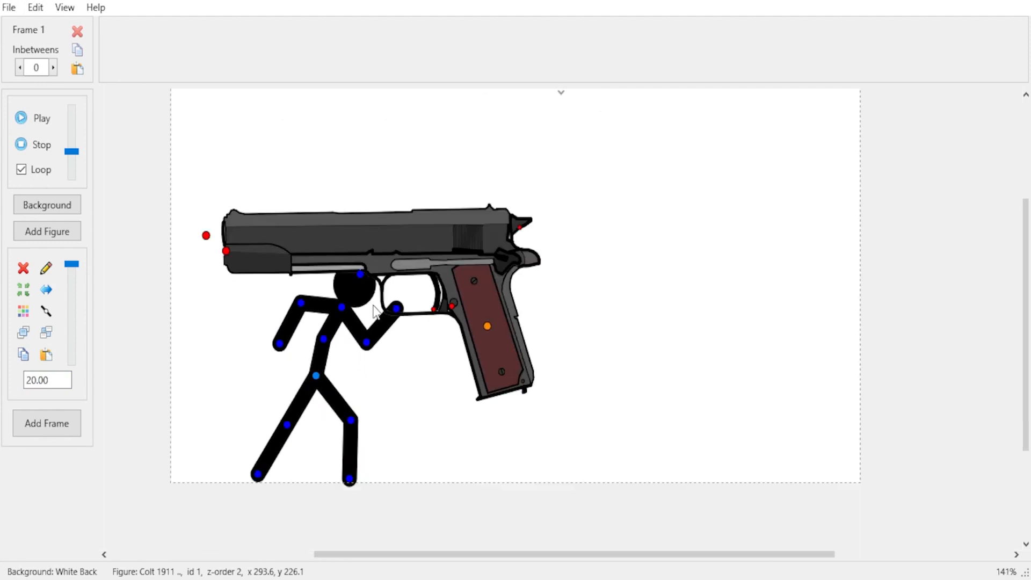
Flip the pistol horizontally so its barrel faces away from the stick figure, and reduce its scale to 3
left_click(46, 290)
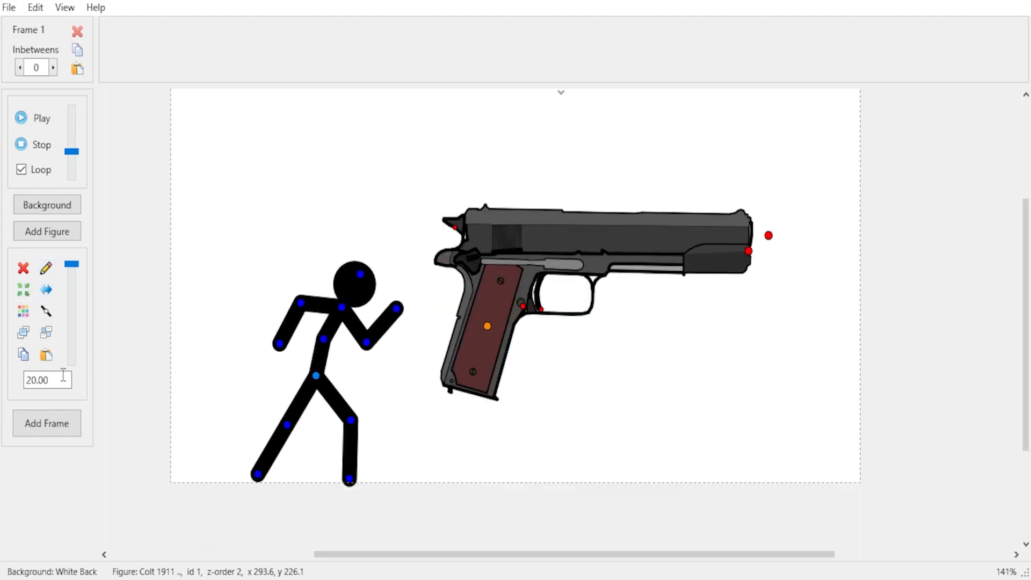
left_click_drag(26, 380, 30, 379)
type("1")
key("Return")
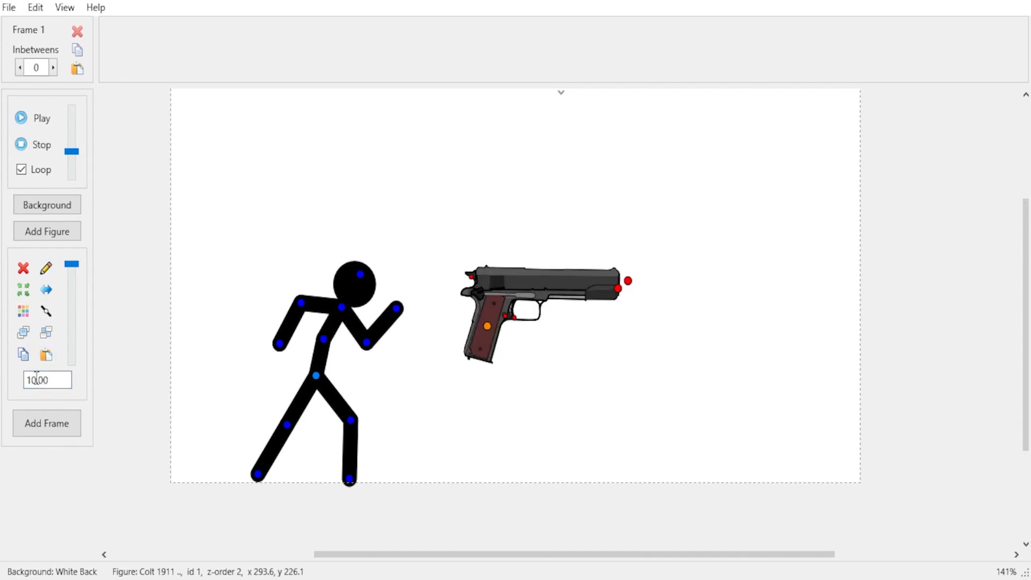
left_click_drag(26, 379, 26, 379)
type("3")
key("Return")
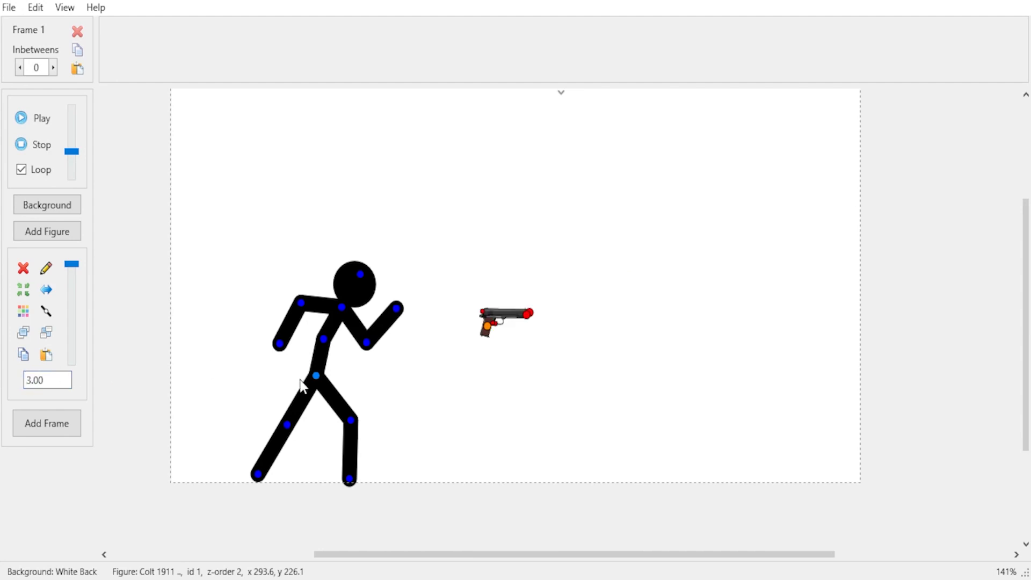
Swing the stick figure's rear arm in front of its body so the forearm lines up with the other arm
scroll(304, 387, "up", 2)
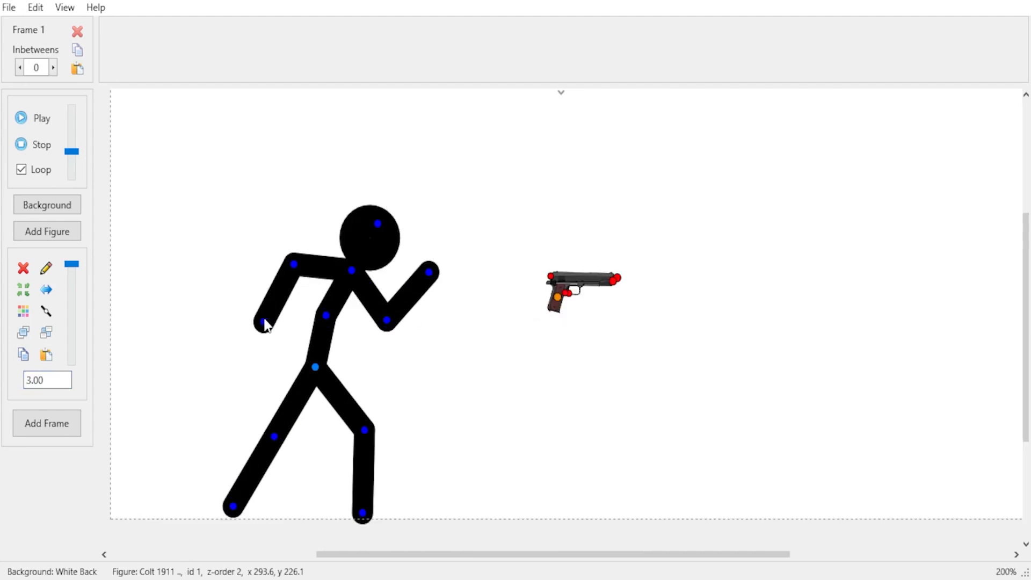
left_click_drag(296, 268, 374, 326)
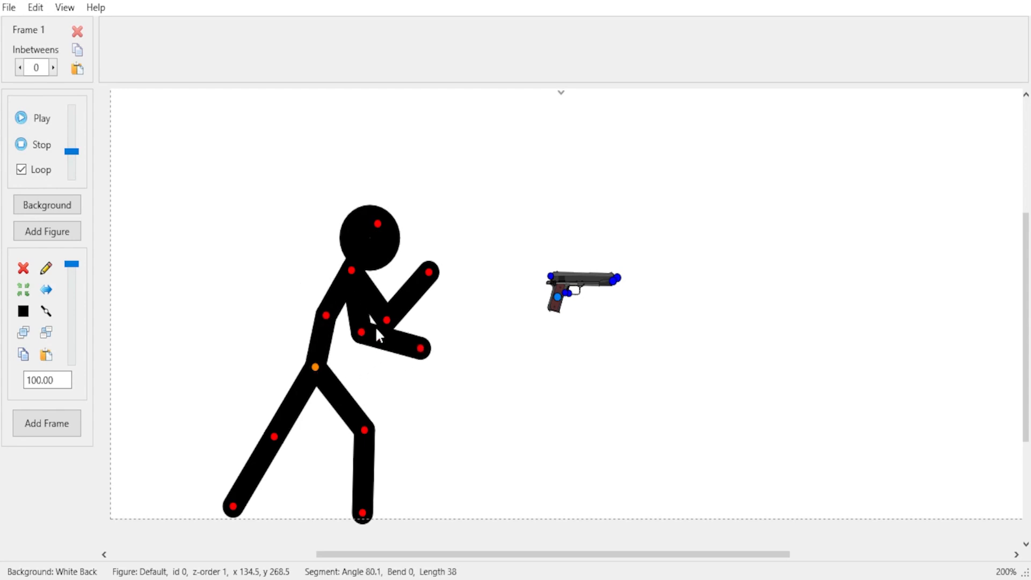
left_click_drag(428, 350, 414, 298)
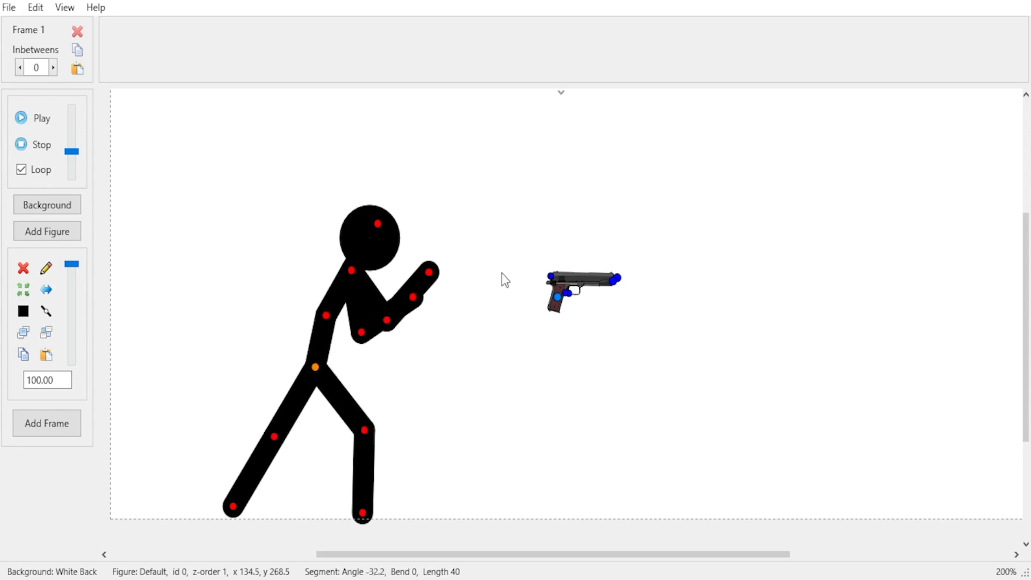
Place the pistol in the stick figure's hands and rotate it so the barrel points steeply upward
left_click_drag(558, 302, 477, 263)
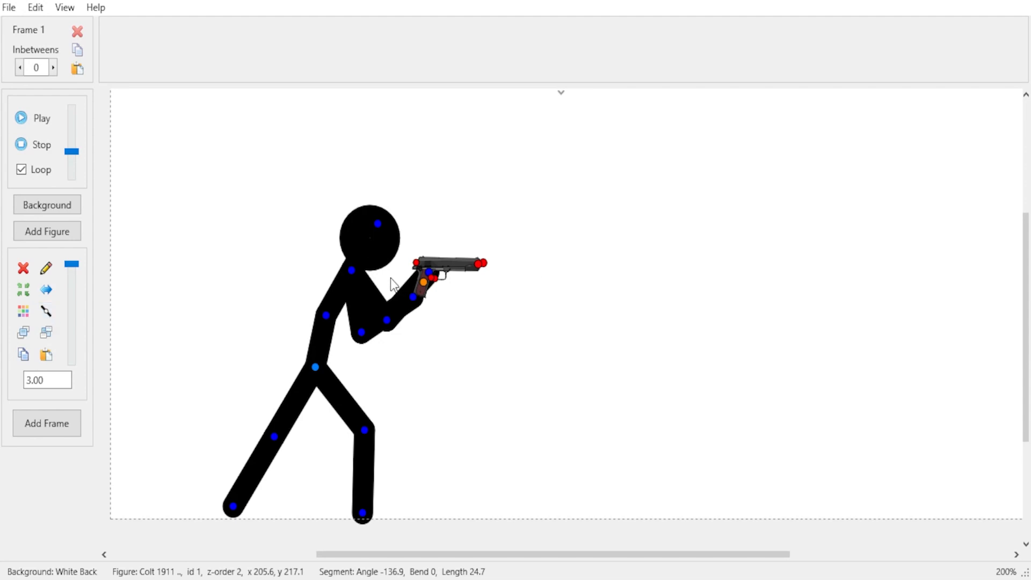
left_click_drag(428, 284, 462, 294)
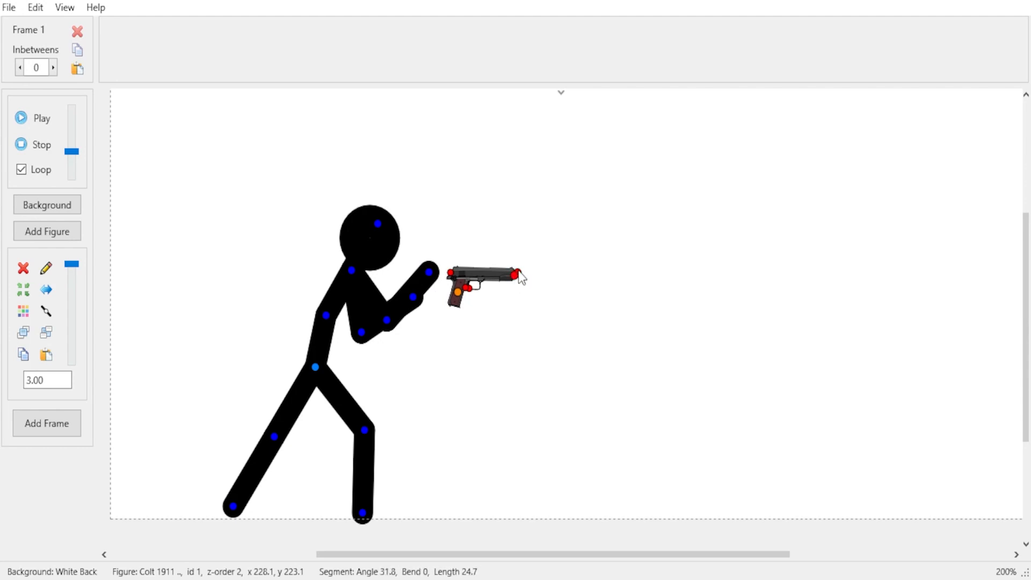
left_click_drag(520, 273, 473, 229)
left_click_drag(461, 299, 428, 277)
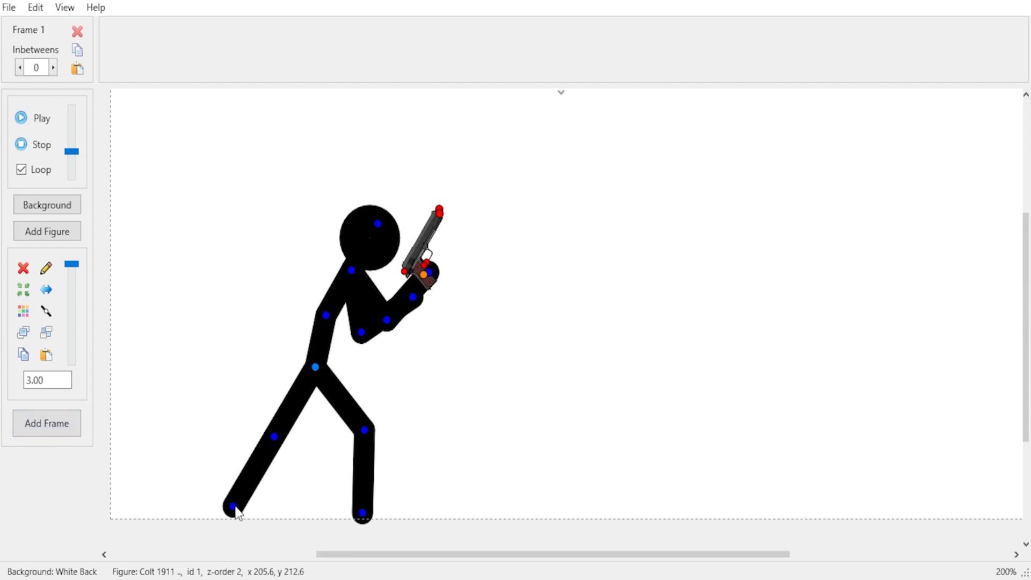
Bend the stick figure's rear leg slightly at the knee and add this pose as two identical frames
left_click_drag(233, 505, 287, 452)
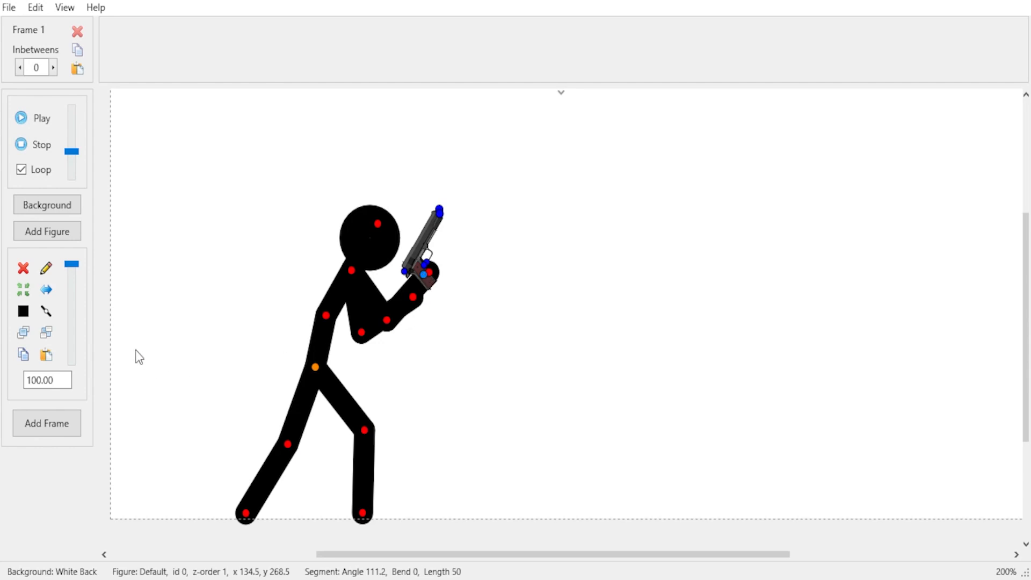
left_click(65, 427)
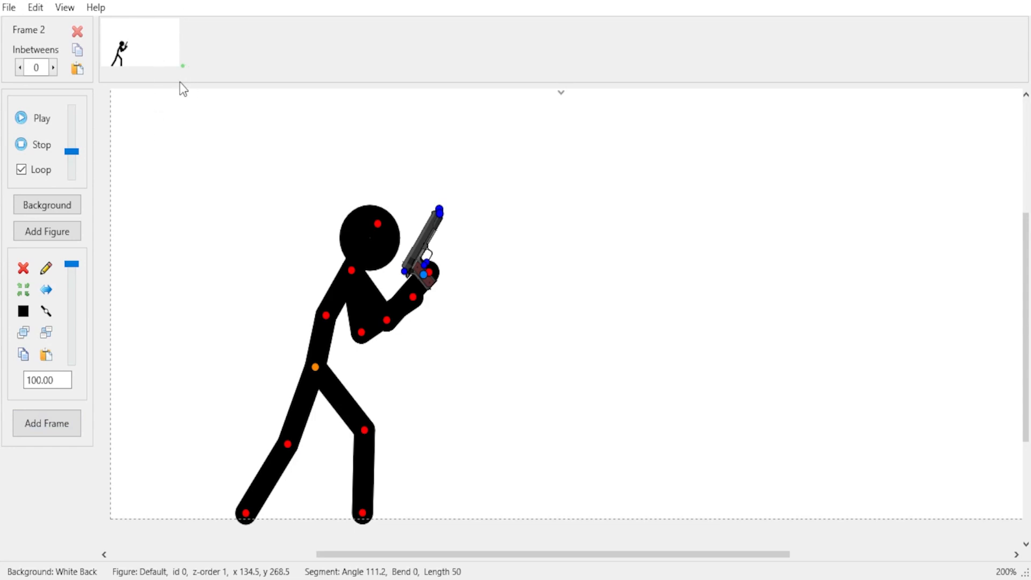
key("space")
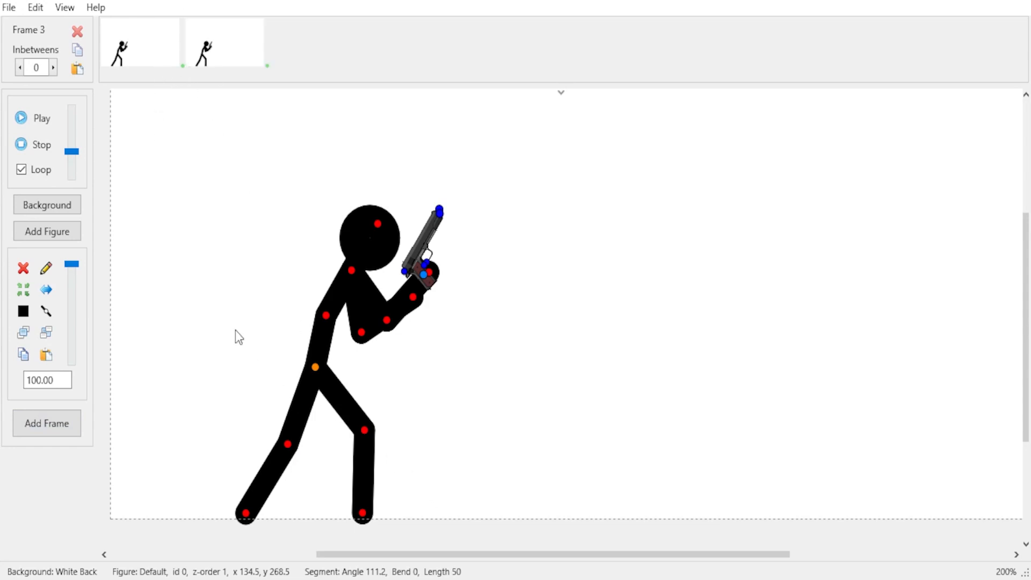
Raise both forearms together, turn the pistol nearly upright in the hands, tilt the head back slightly, and add the frame
left_click_drag(364, 336, 398, 329)
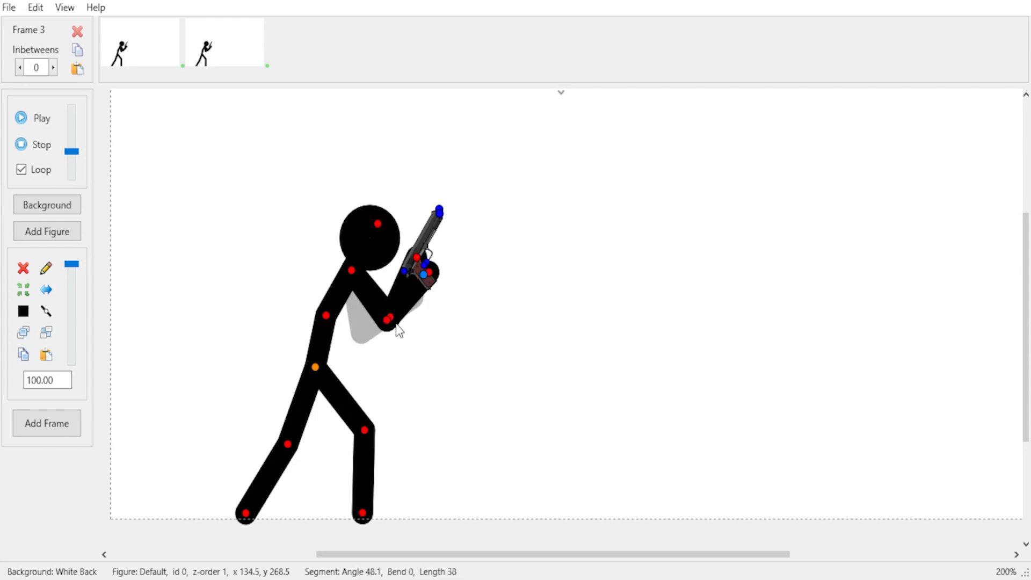
left_click_drag(419, 258, 416, 263)
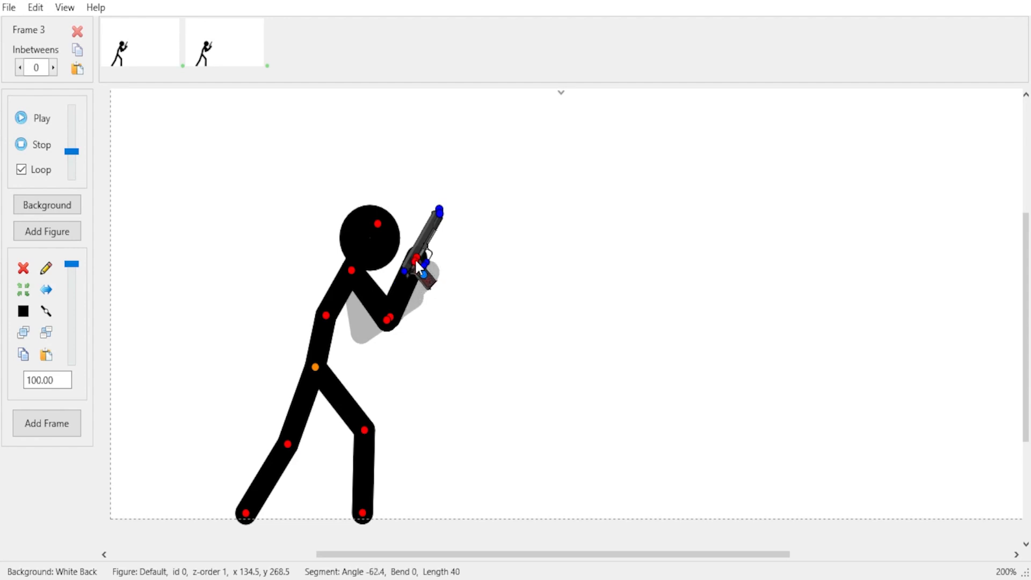
left_click_drag(439, 211, 420, 210)
left_click_drag(424, 272, 423, 256)
left_click_drag(378, 223, 367, 217)
key("Return")
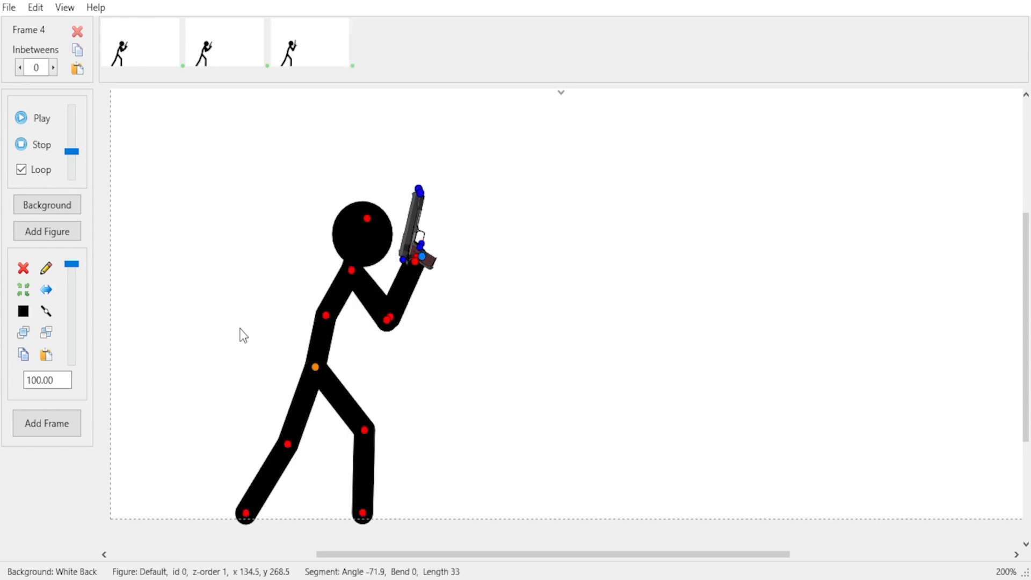
Lean the torso back slightly, push both arms and the pistol forward, tilt the barrel forward, and add the frame
left_click_drag(326, 315, 321, 312)
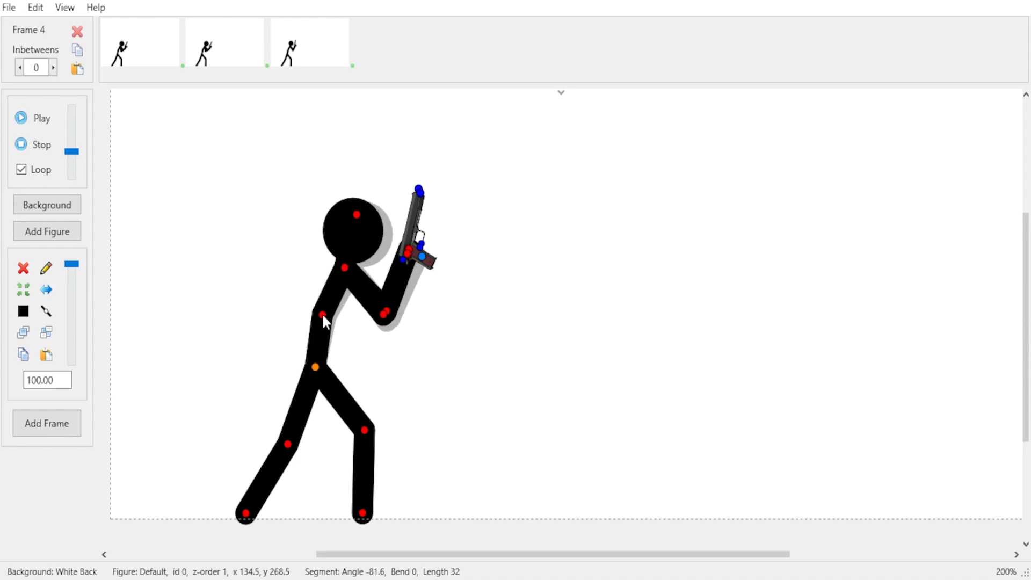
left_click(386, 313)
left_click_drag(386, 313, 395, 299)
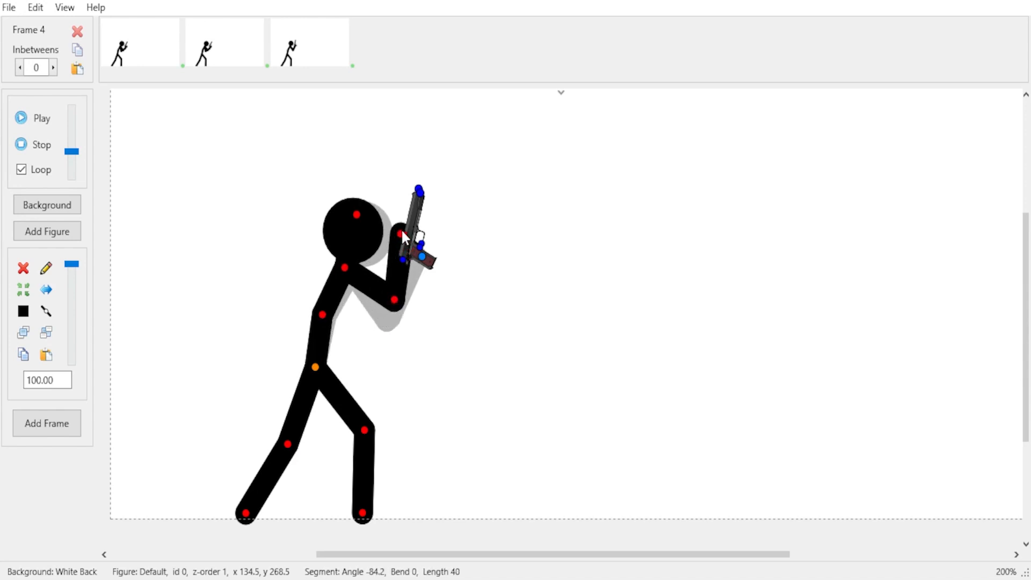
left_click_drag(401, 229, 436, 256)
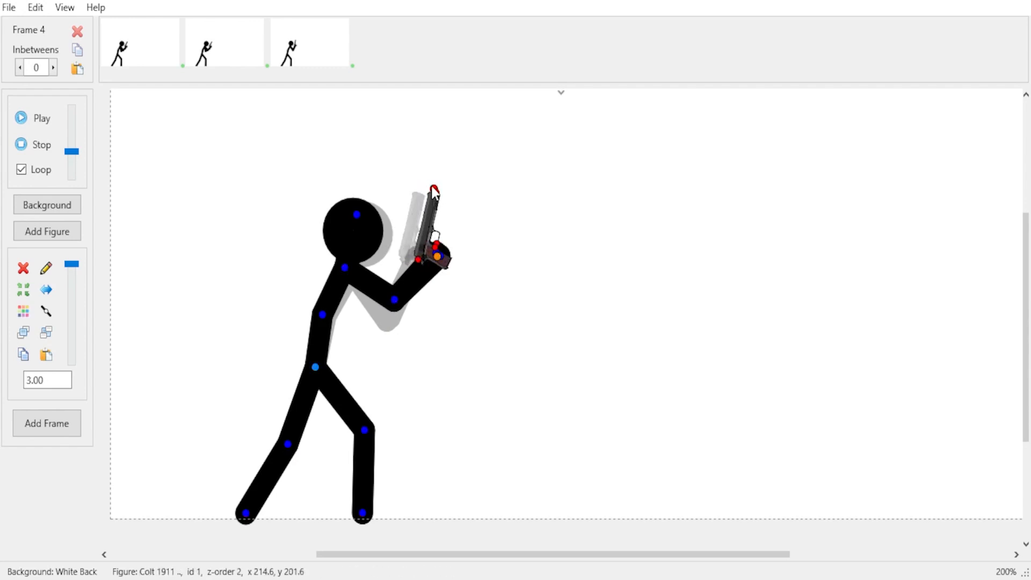
left_click_drag(434, 191, 458, 195)
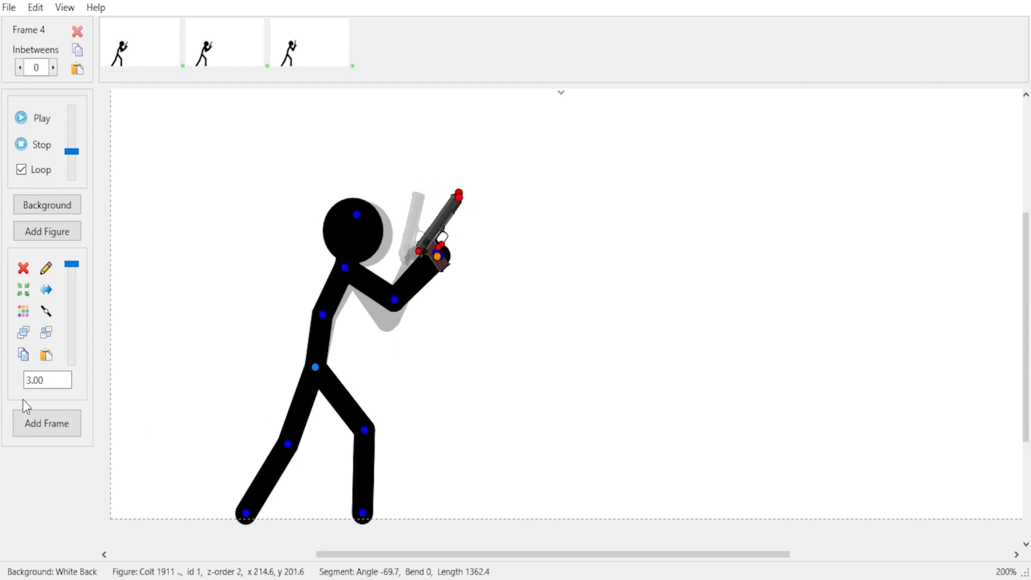
left_click(47, 423)
Extend both forearms forward, level the pistol and place it in the hands, lean the torso back slightly, and add the frame
left_click_drag(395, 300, 413, 297)
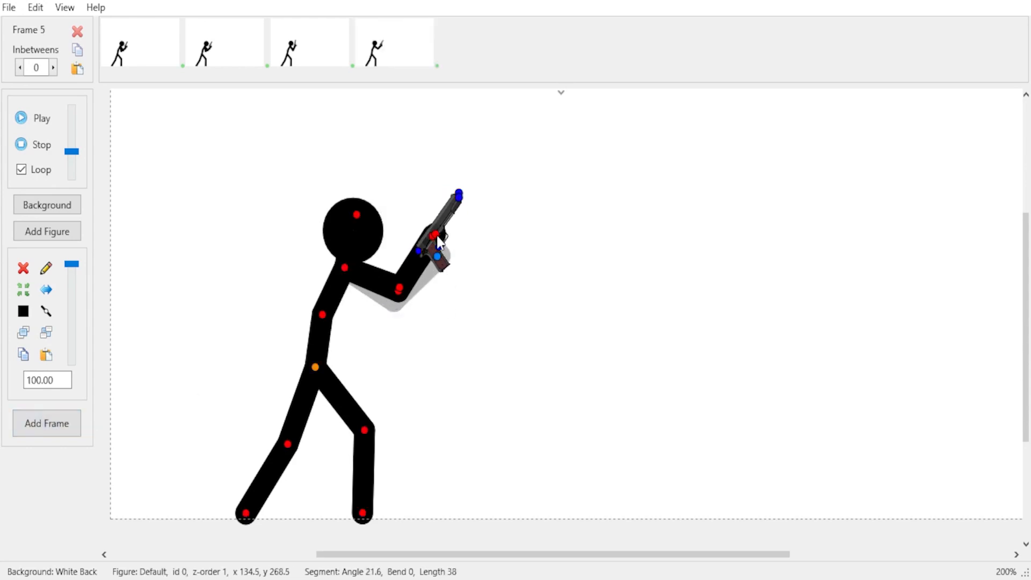
left_click_drag(434, 235, 491, 278)
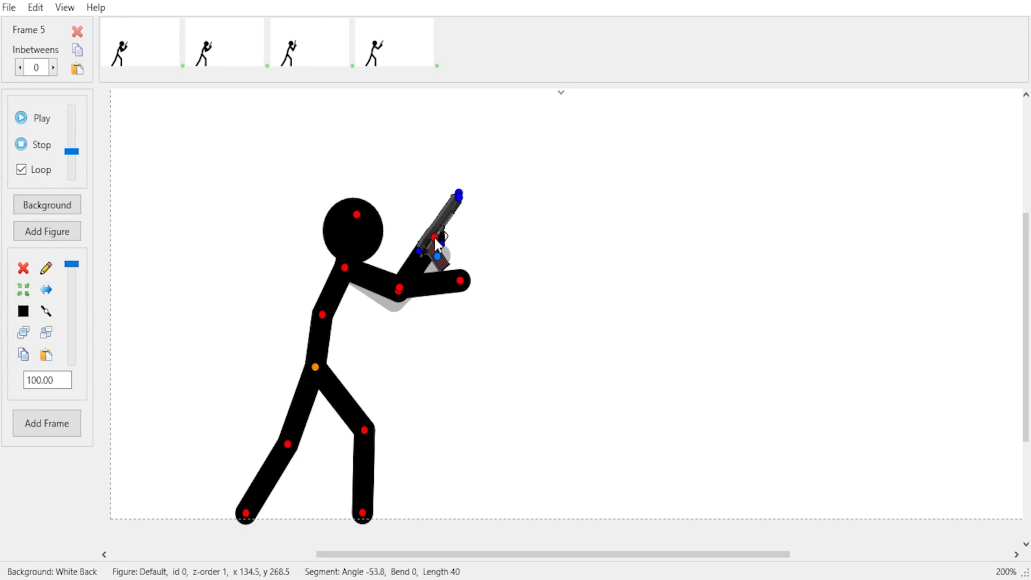
left_click_drag(433, 236, 465, 276)
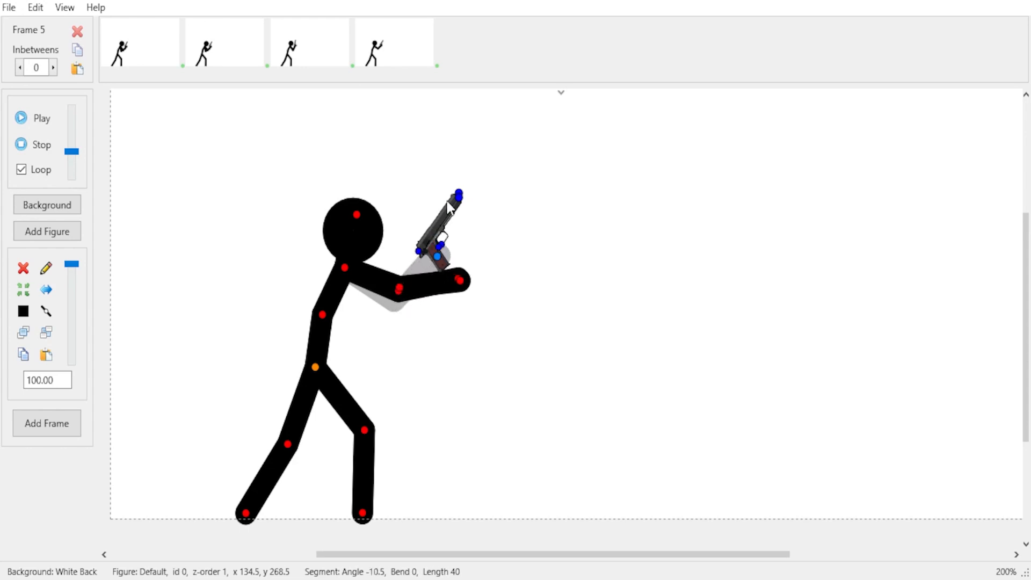
left_click_drag(458, 194, 495, 239)
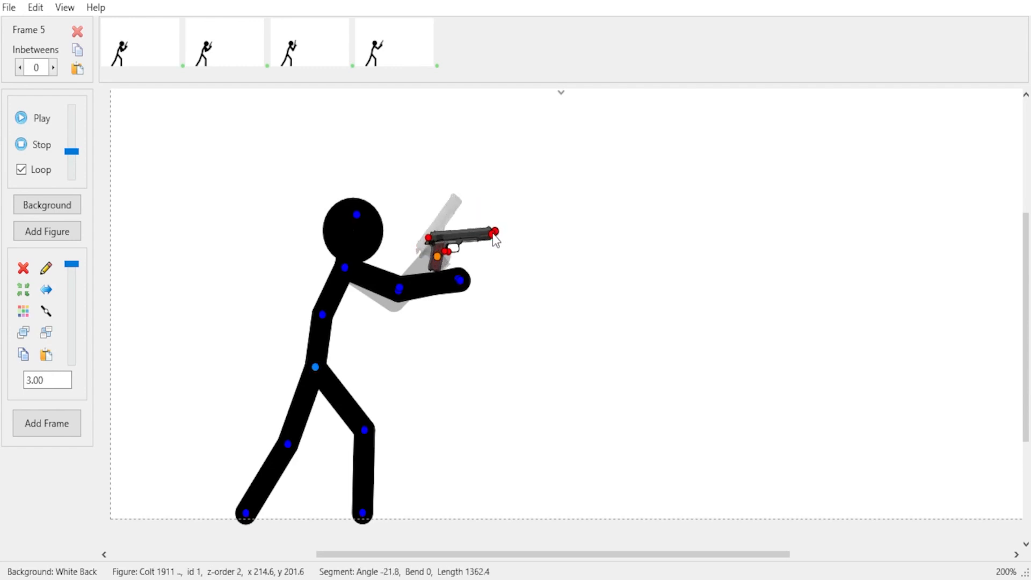
left_click_drag(438, 255, 457, 280)
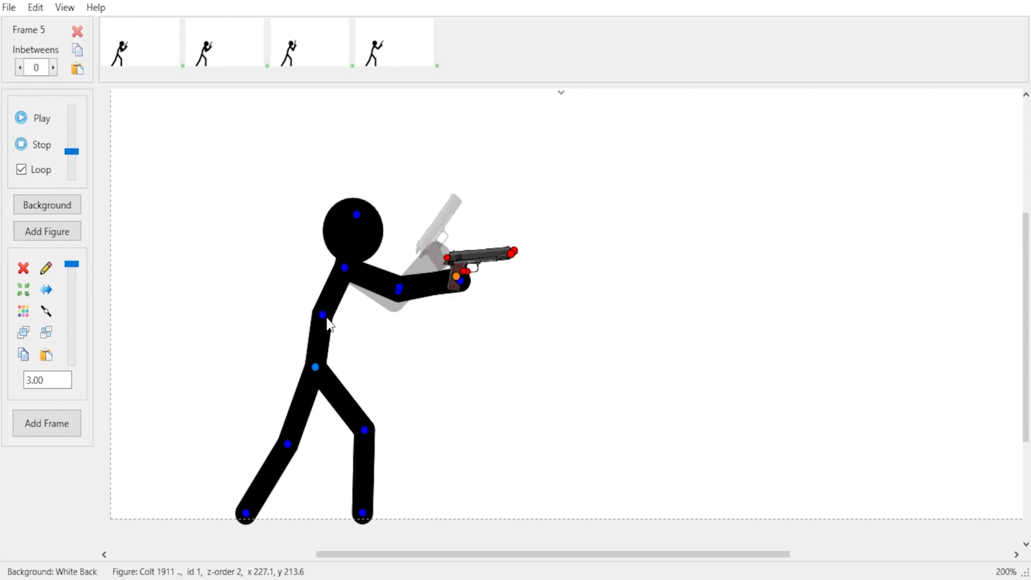
left_click_drag(323, 314, 320, 308)
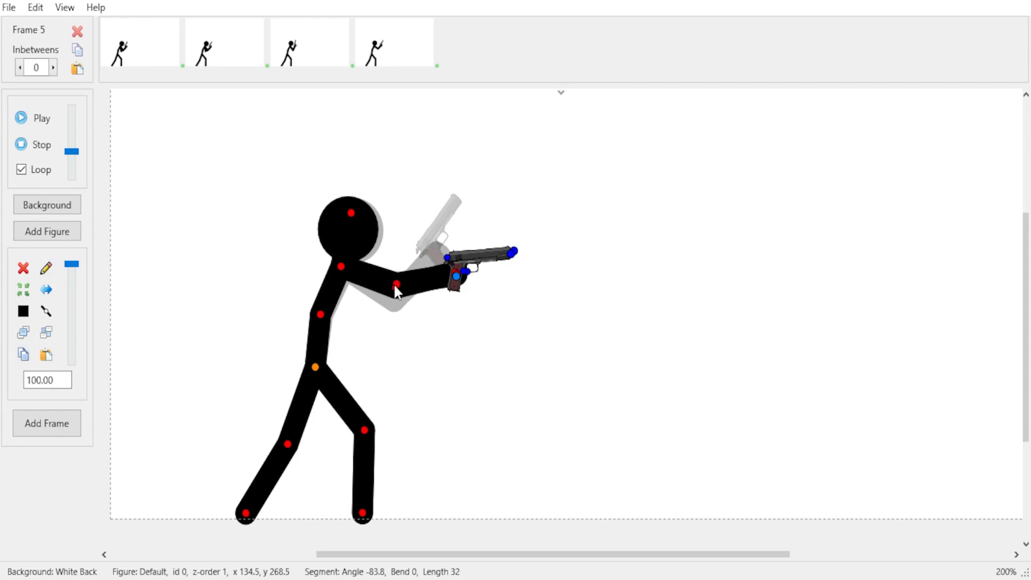
key("space")
Raise both arms slightly towards horizontal, shift the pistol with the hands, level its barrel, and add the frame
left_click_drag(396, 284, 458, 260)
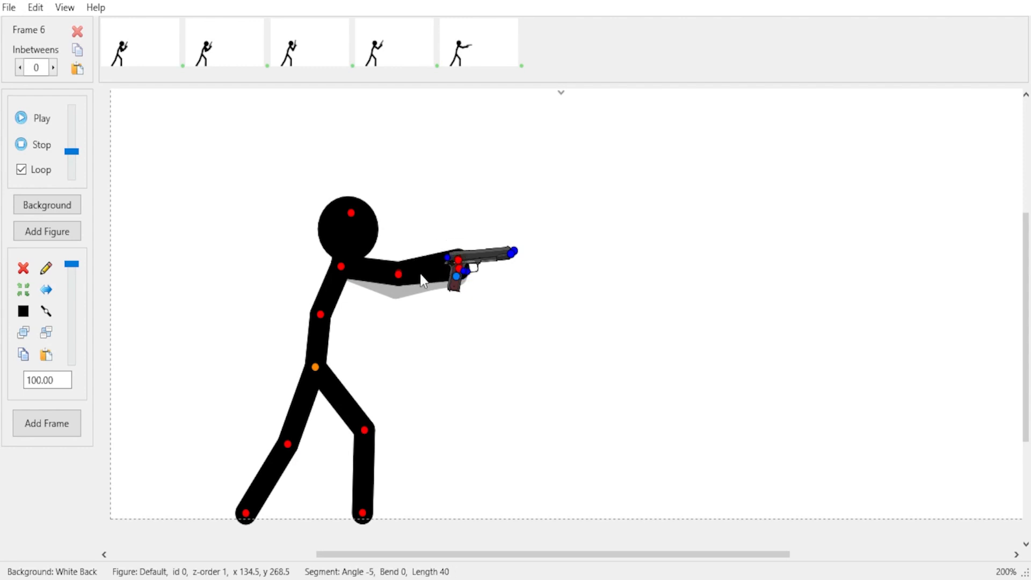
left_click_drag(399, 275, 455, 274)
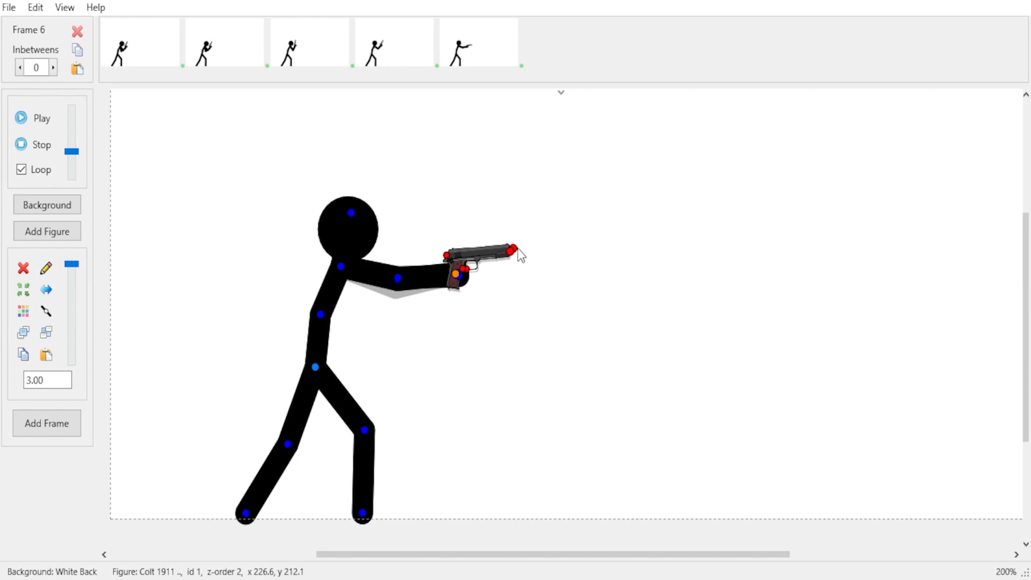
left_click_drag(517, 251, 520, 253)
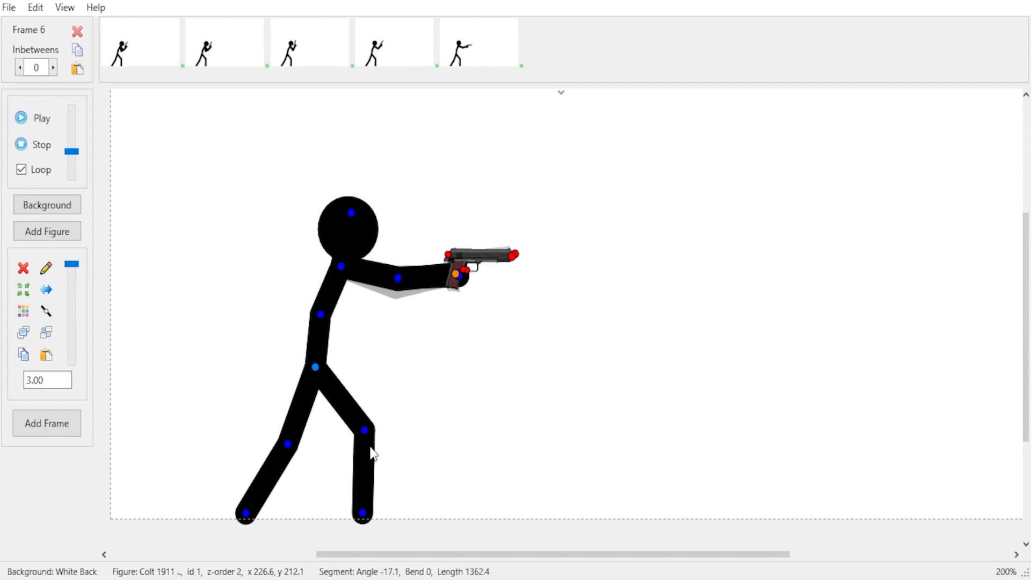
key("Return")
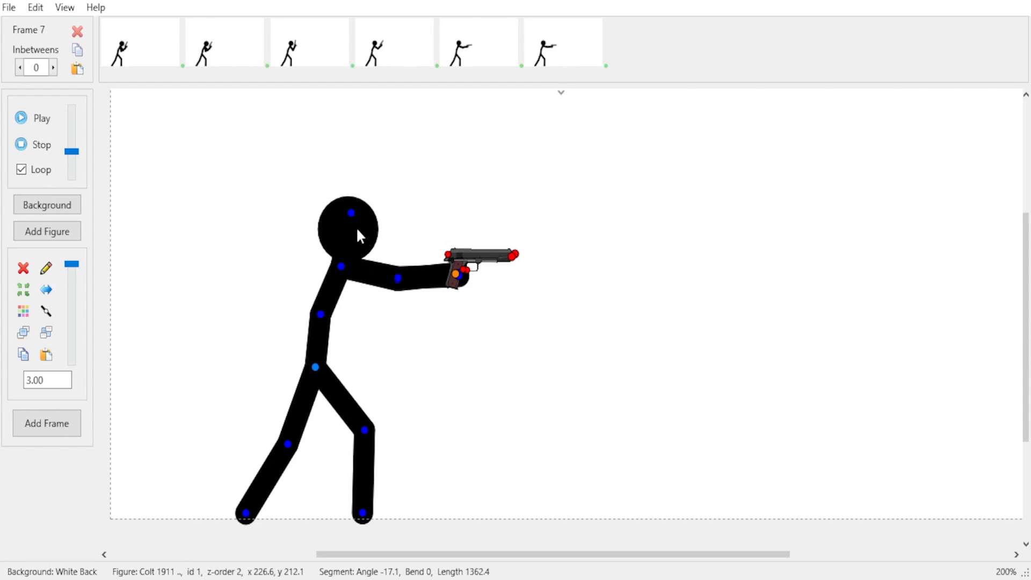
Hold the aiming pose for one extra frame, tilt the head slightly forward towards the pistol, and add that frame
left_click_drag(350, 213, 362, 214)
key("Return")
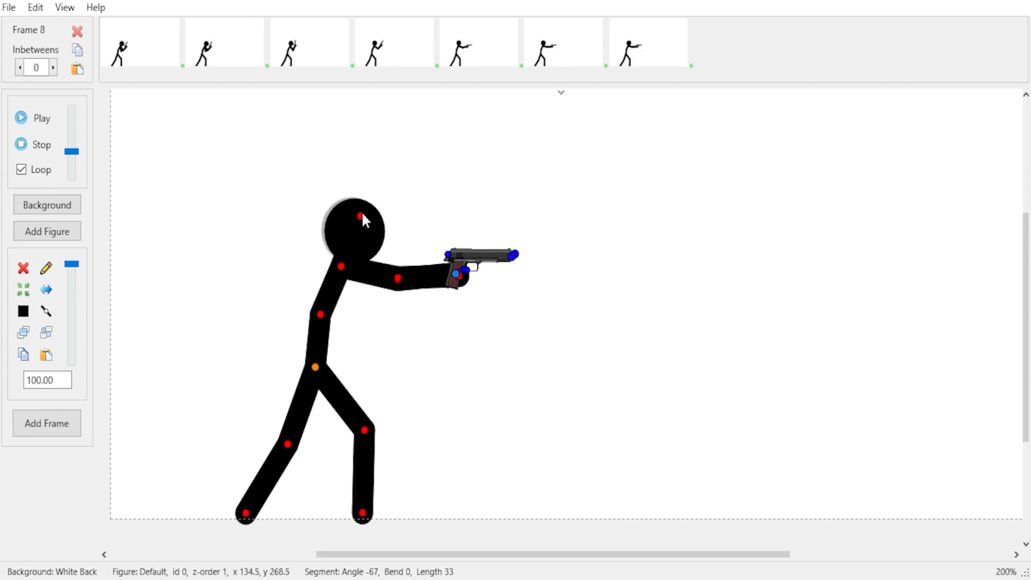
key("Return")
Raise the arms a touch, align the pistol with the hands, and add the frame
left_click_drag(398, 274, 401, 284)
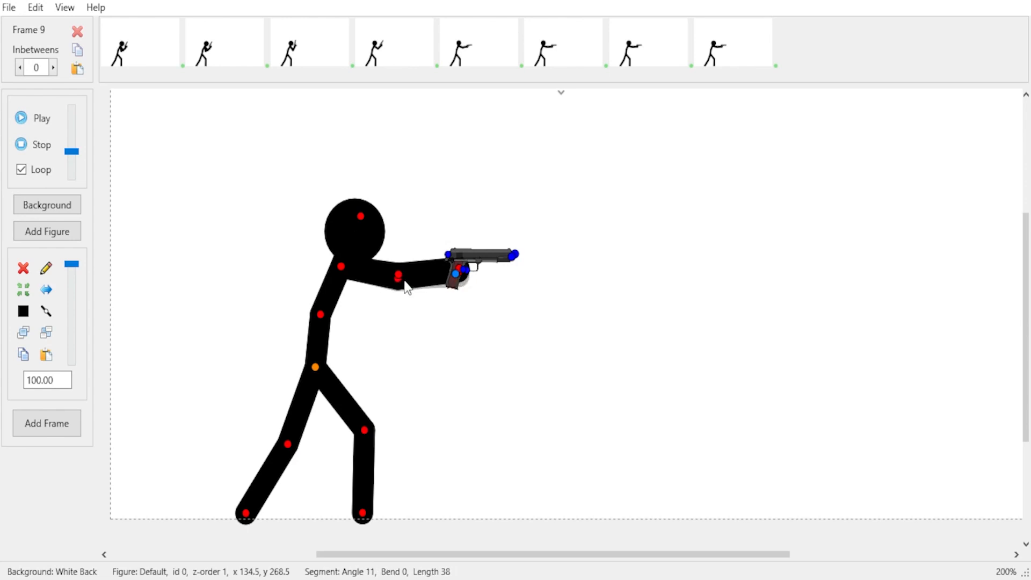
left_click(455, 278)
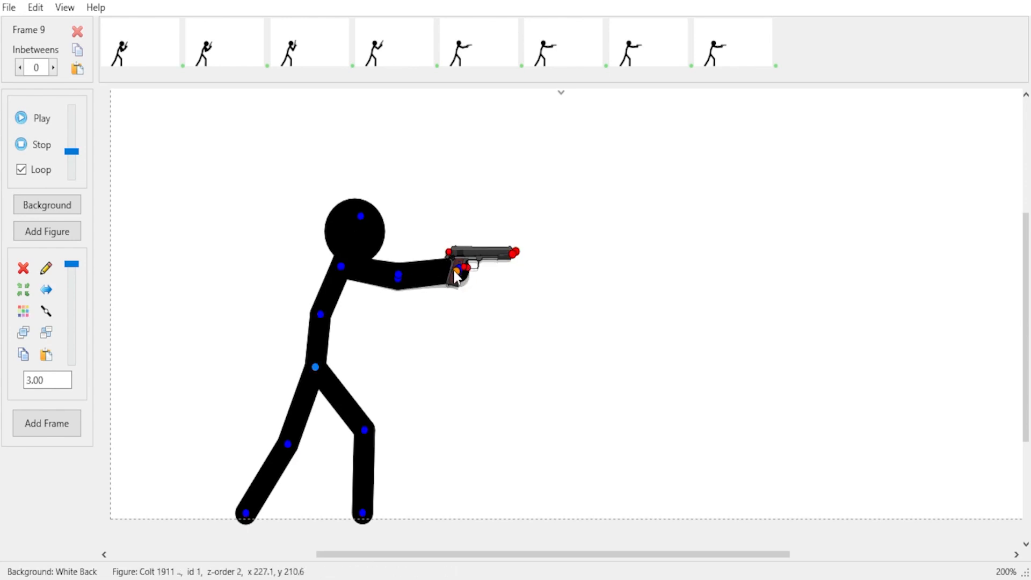
key("Return")
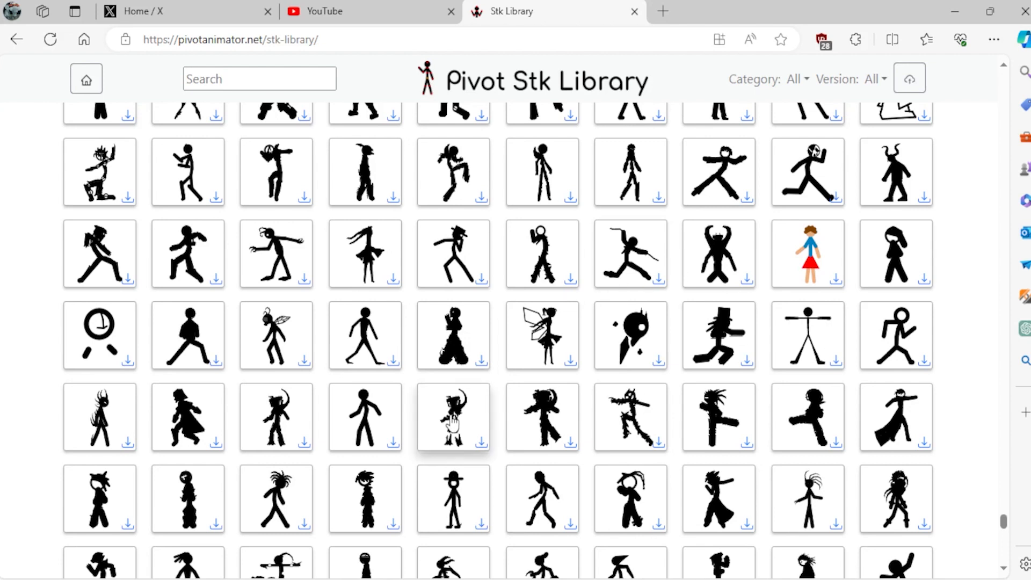
In the browser's Pivot Stk Library, find and download the orange and yellow flame figure
scroll(449, 419, "up", 6)
scroll(589, 335, "up", 10)
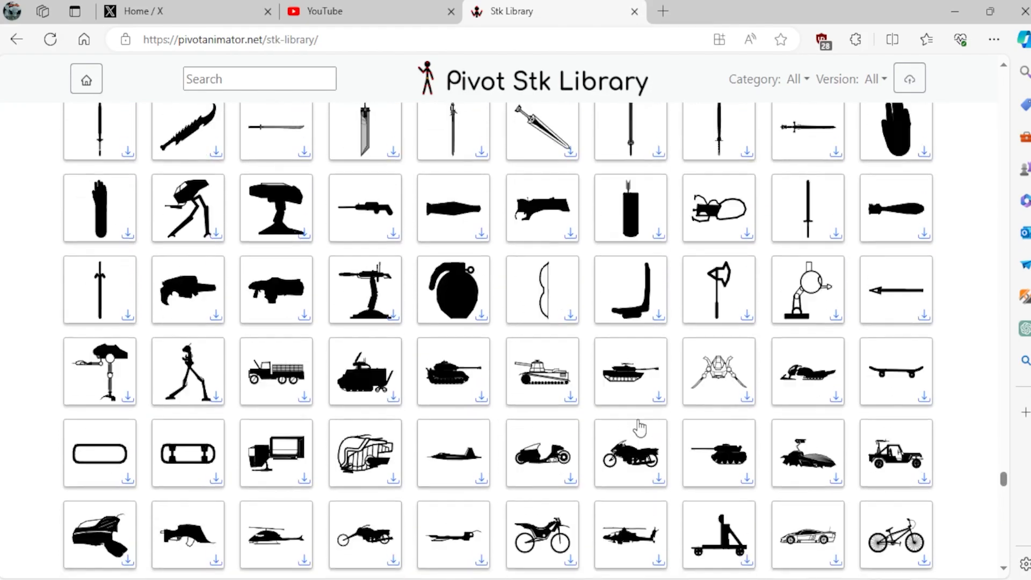
left_click_drag(1004, 490, 994, 317)
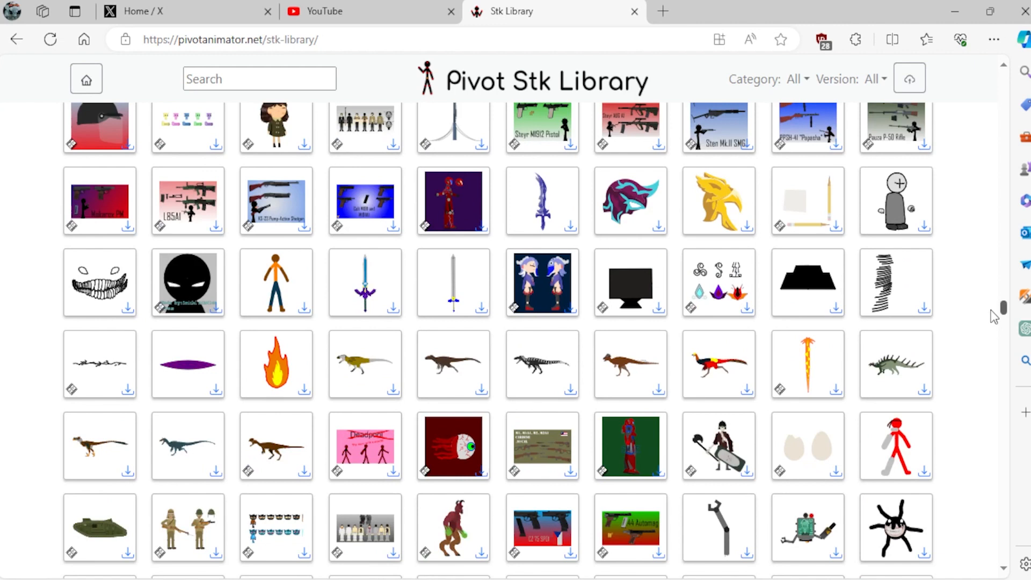
left_click(304, 391)
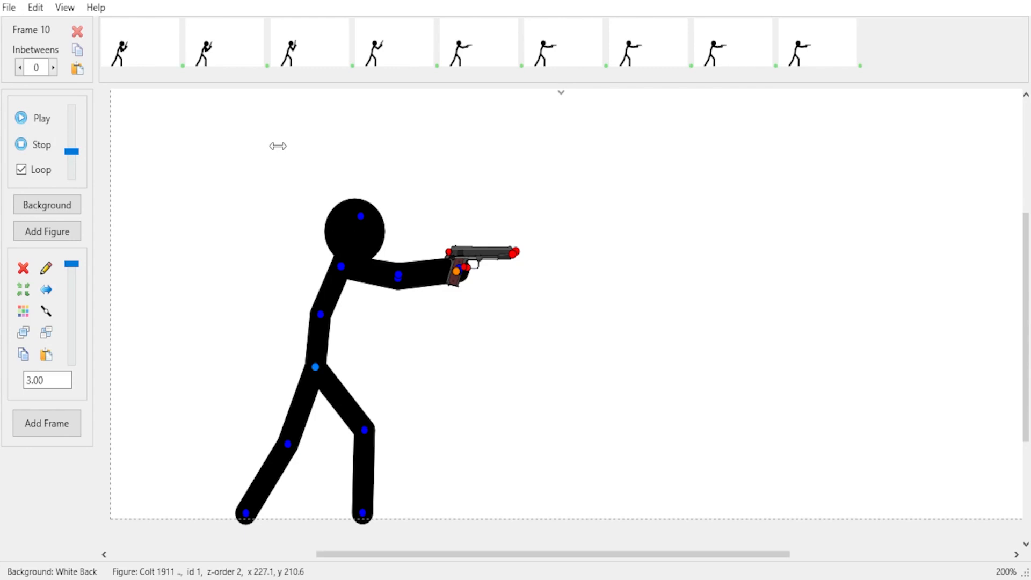
Load the fuego flame figure, scale it to 20, attach it to the pistol's muzzle pointing forward, and add the frame
double_click(220, 124)
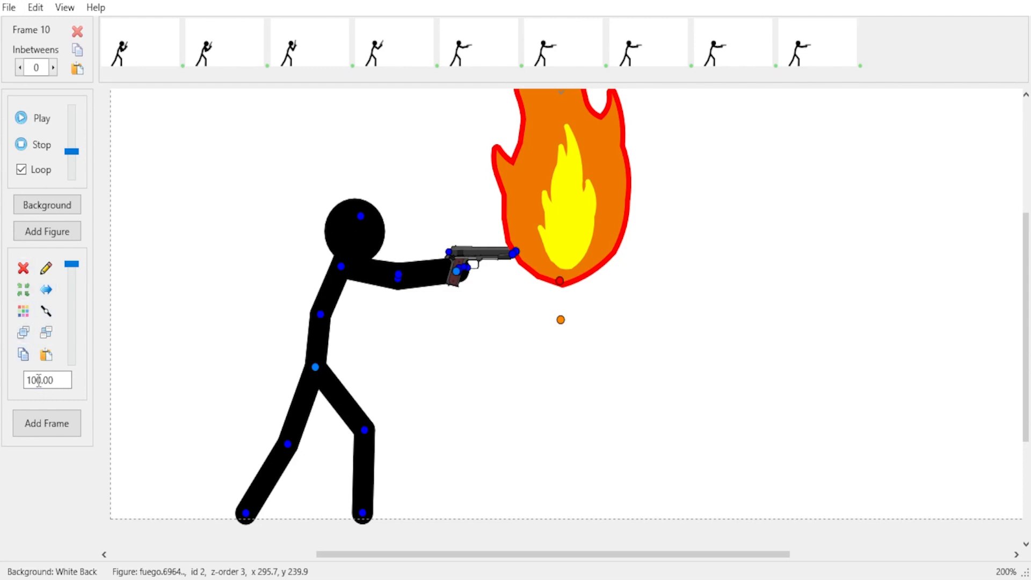
type("2")
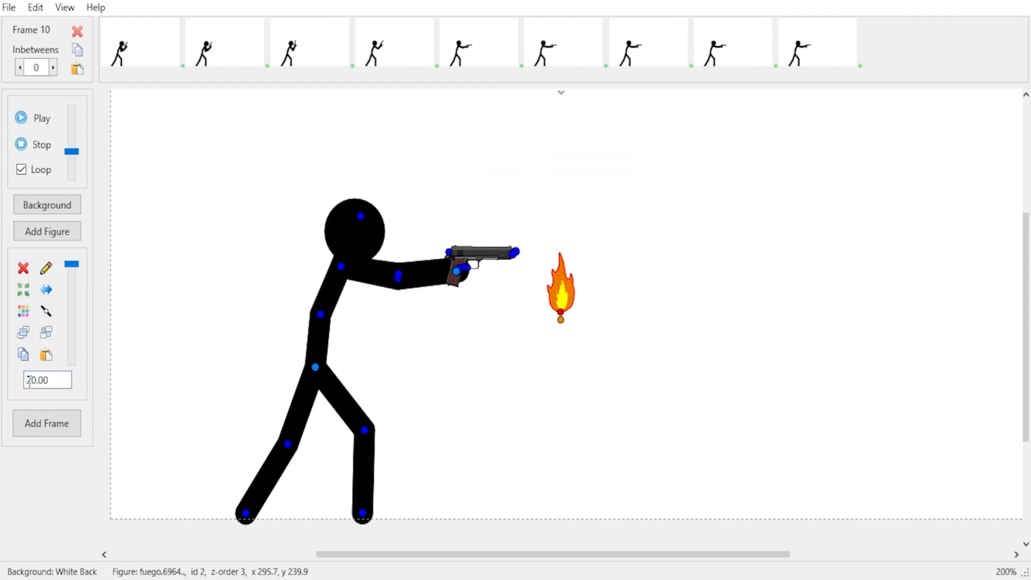
left_click_drag(561, 311, 509, 250)
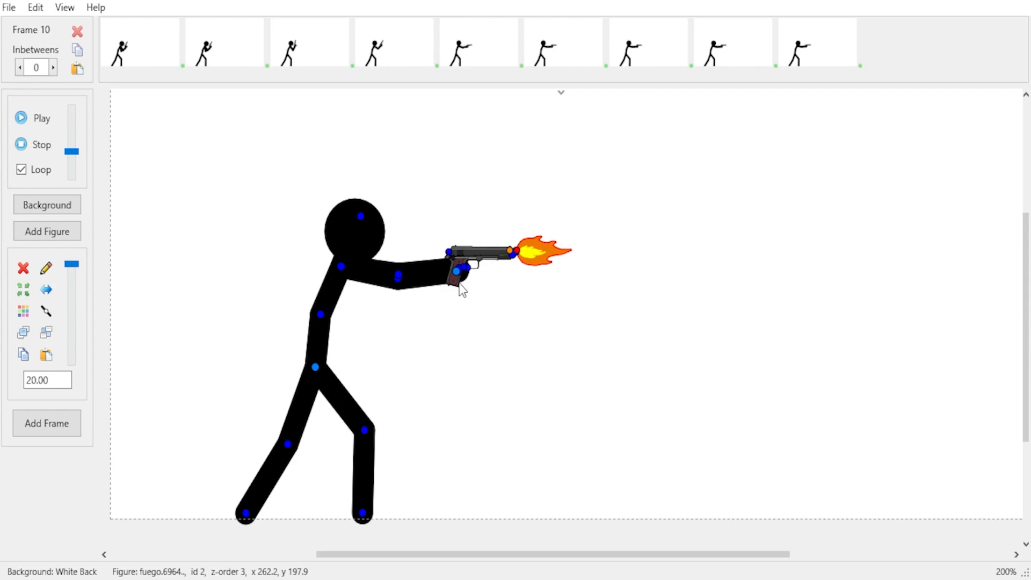
left_click(47, 419)
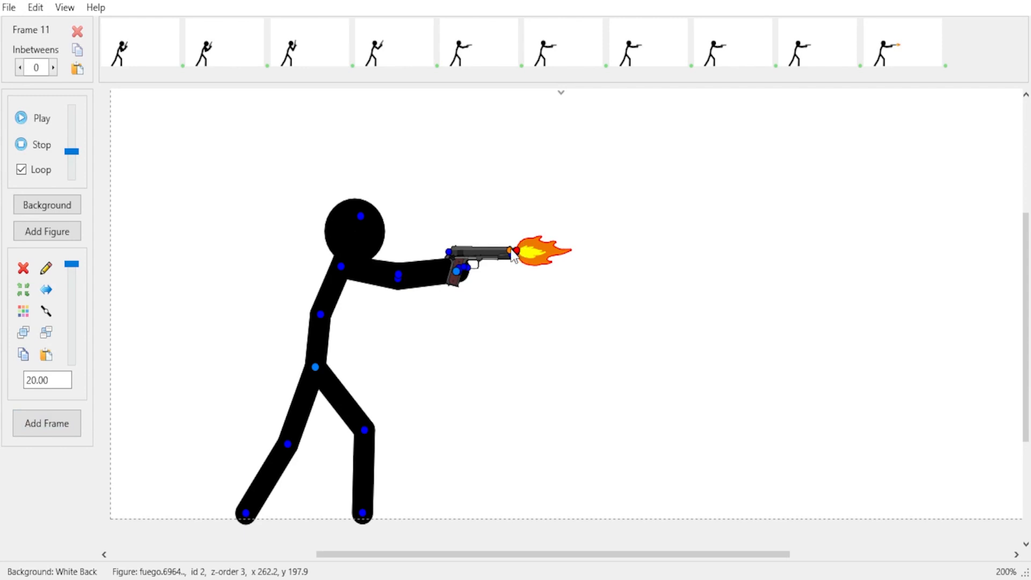
Shrink the muzzle flame to scale 5 and move it slightly ahead of the pistol's barrel
left_click_drag(513, 253, 516, 253)
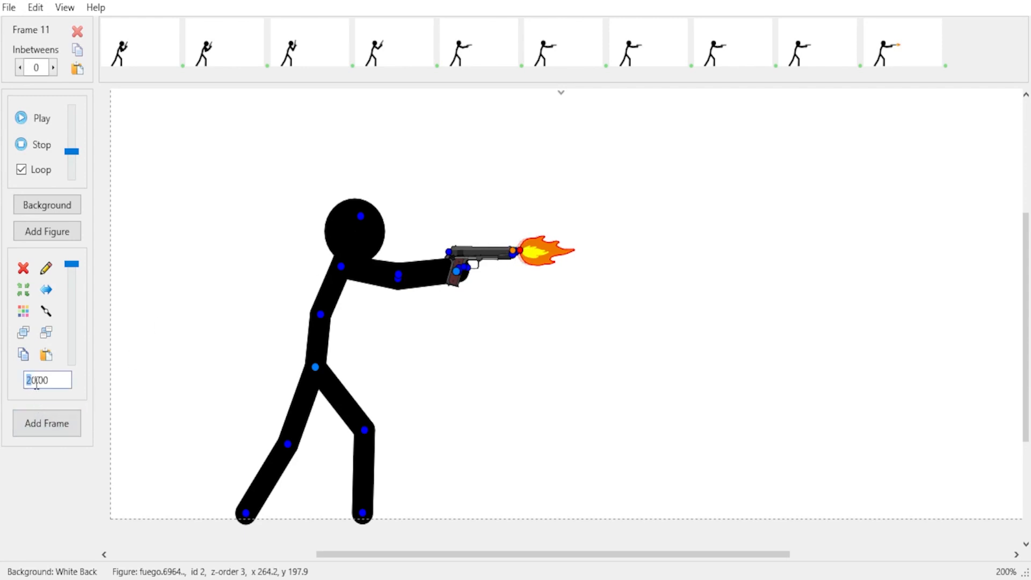
left_click_drag(36, 382, 22, 383)
type("5")
key("Return")
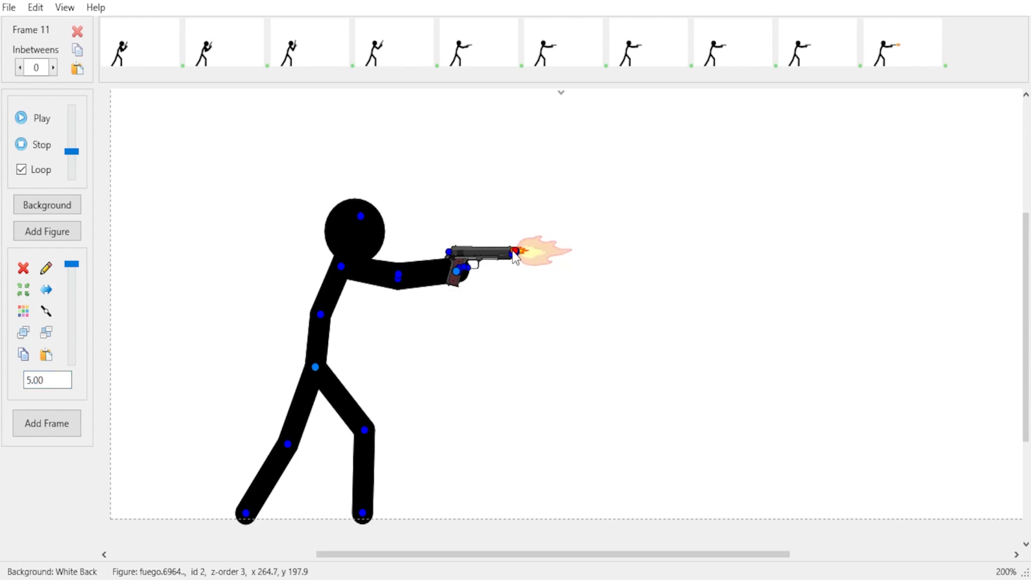
left_click_drag(513, 255, 524, 259)
Lean the torso back and raise the forearms and pistol steeply to show recoil, and add the frame
left_click_drag(321, 311, 315, 308)
left_click_drag(449, 255, 481, 200)
left_click(47, 430)
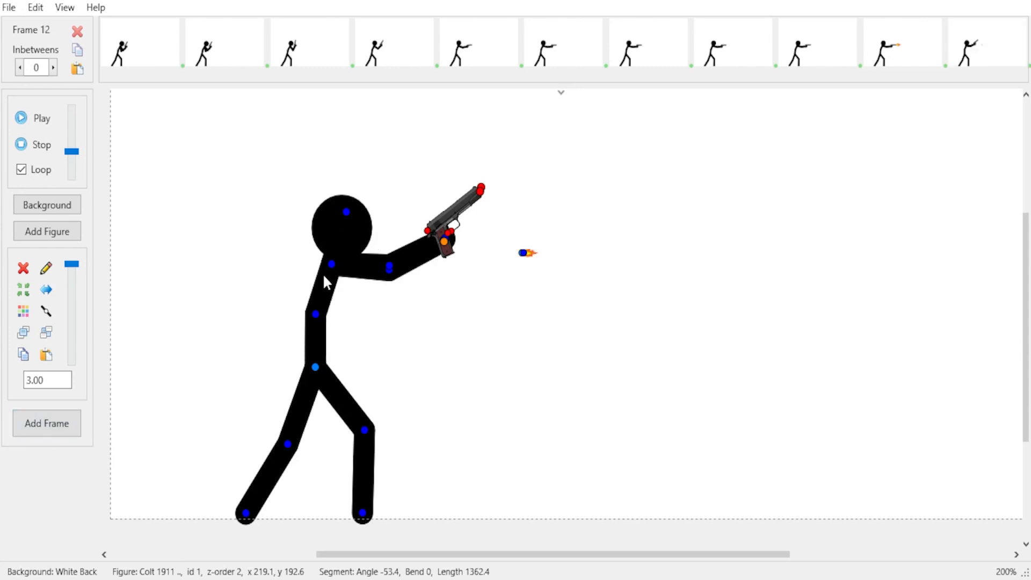
Nudge the raised arms slightly downward and delete the small flame figure from the current frame
left_click_drag(390, 267, 391, 272)
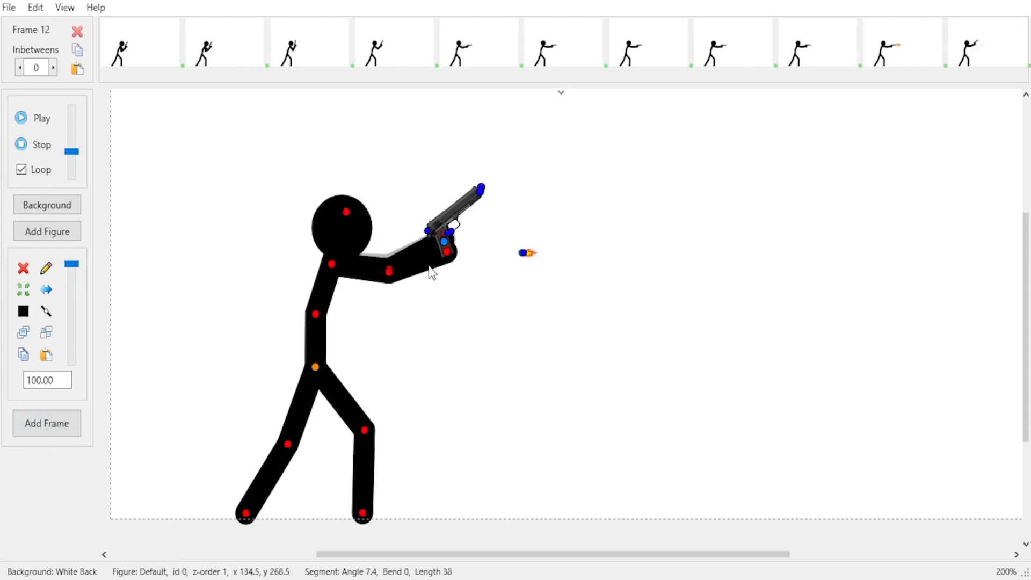
left_click(521, 252)
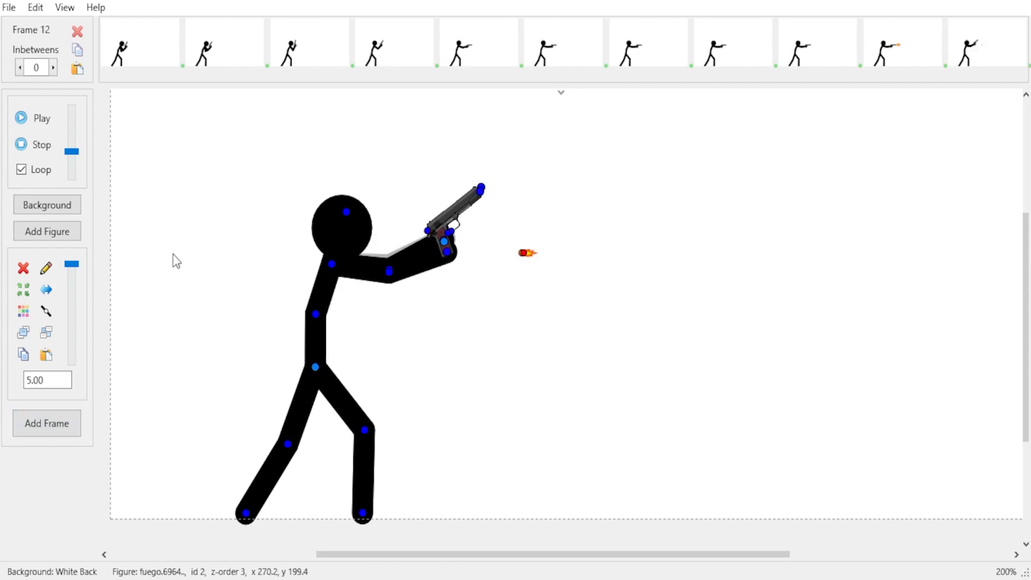
left_click(23, 268)
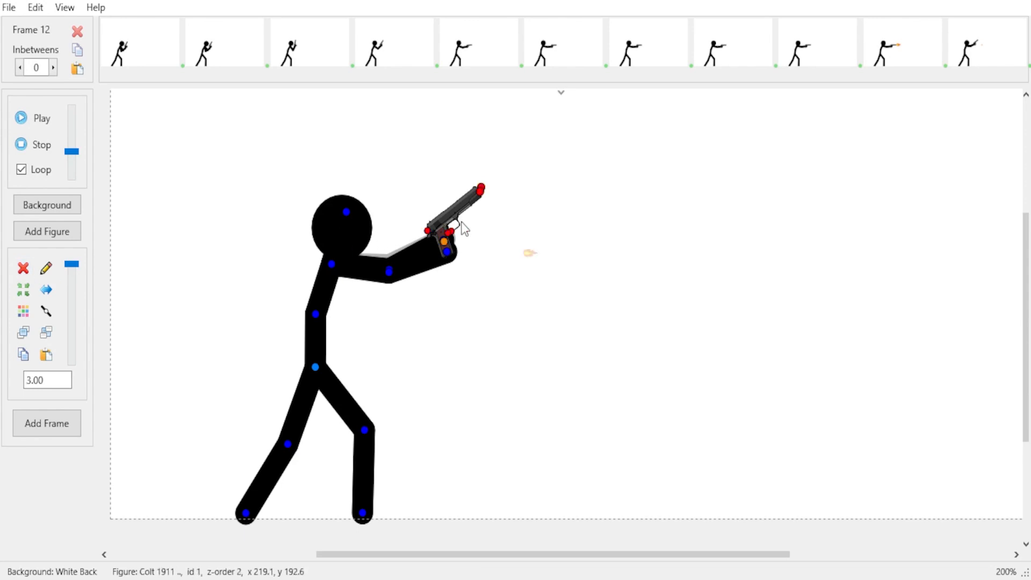
Lower both forearms to nearly horizontal, move the pistol down into the hands, and level its barrel
left_click(388, 271)
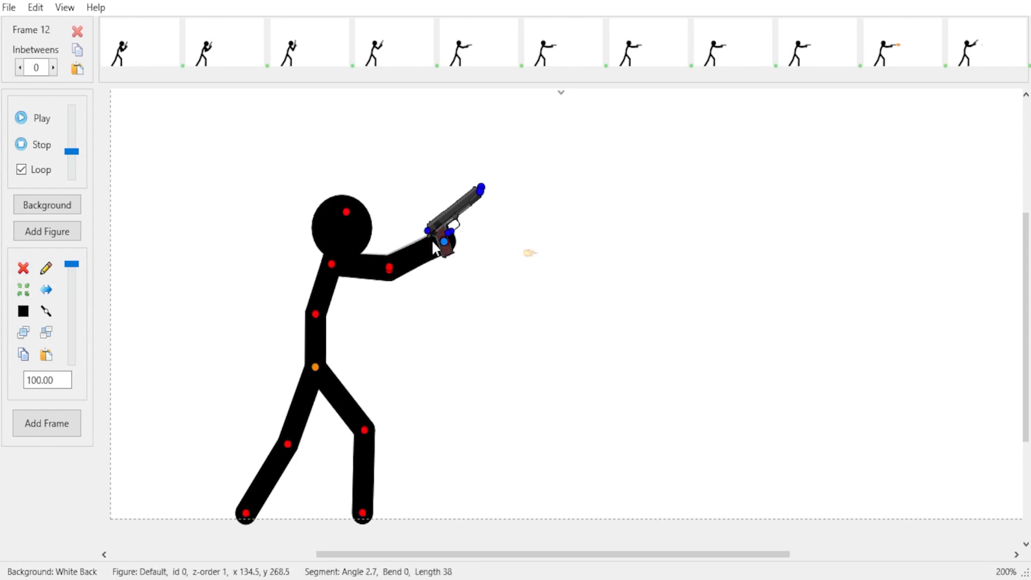
mouse_move(445, 242)
left_mouse_down()
mouse_move(456, 272)
mouse_move(451, 249)
mouse_move(449, 261)
left_mouse_up()
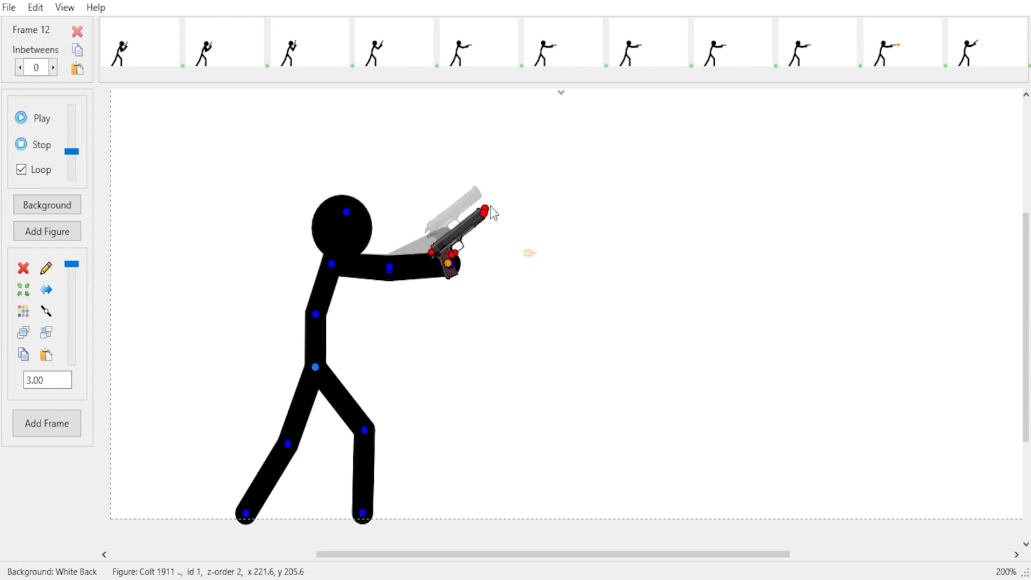
left_click_drag(490, 212, 522, 240)
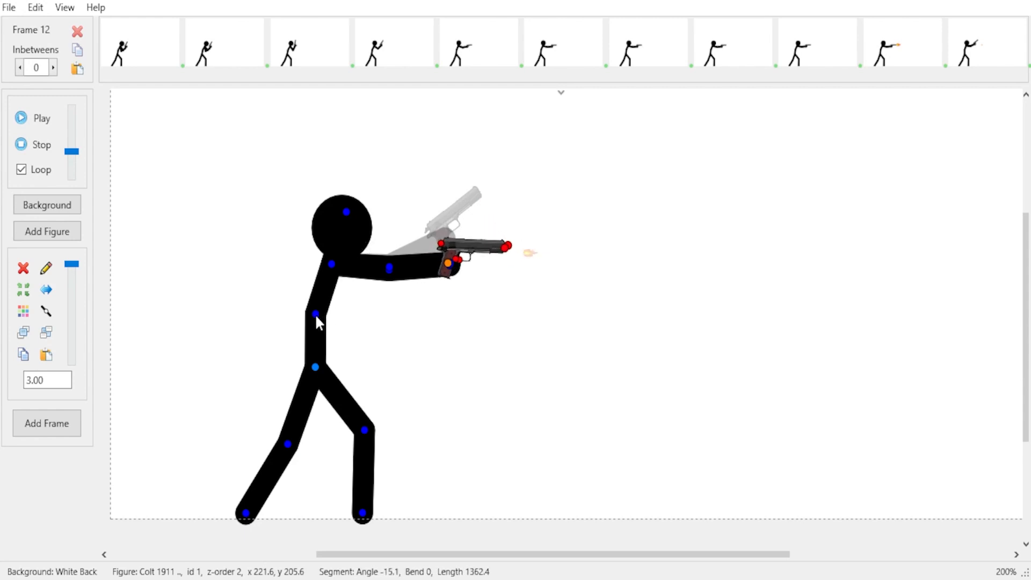
Lean the torso slightly forward out of the recoil, realign the arms and pistol, and add the frame
left_click_drag(316, 315, 317, 314)
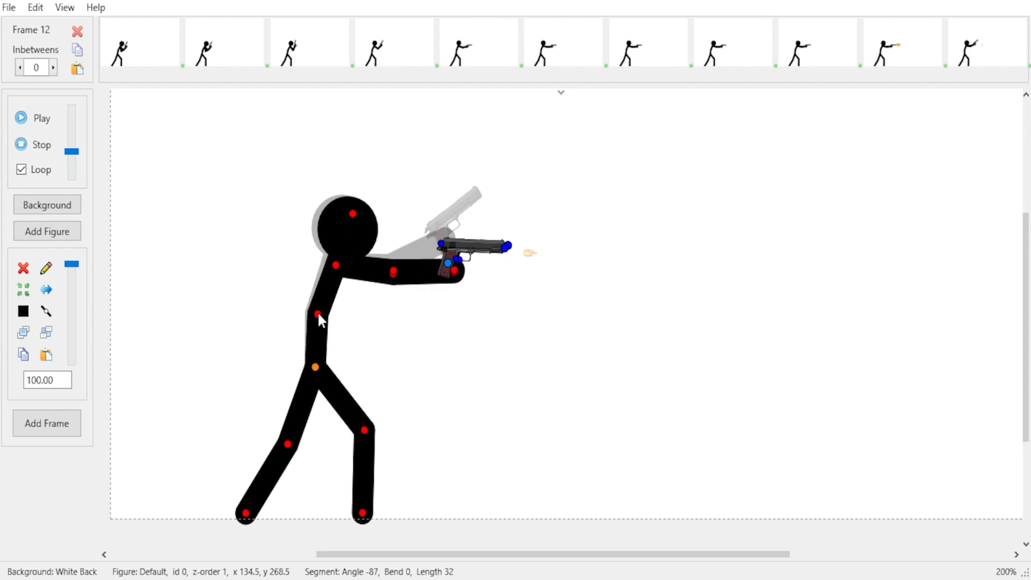
left_click(395, 273)
left_click_drag(395, 274, 450, 267)
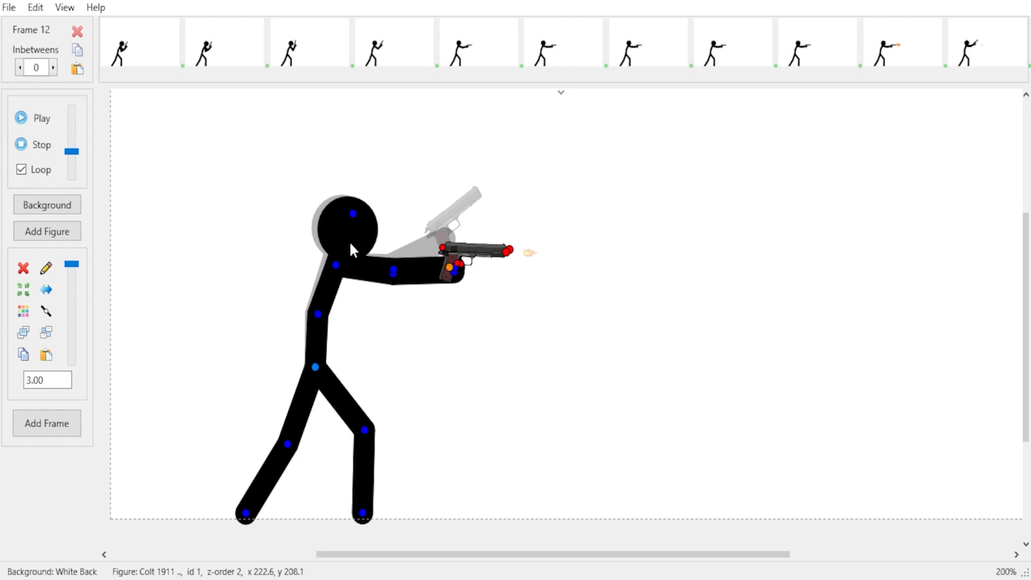
key("Return")
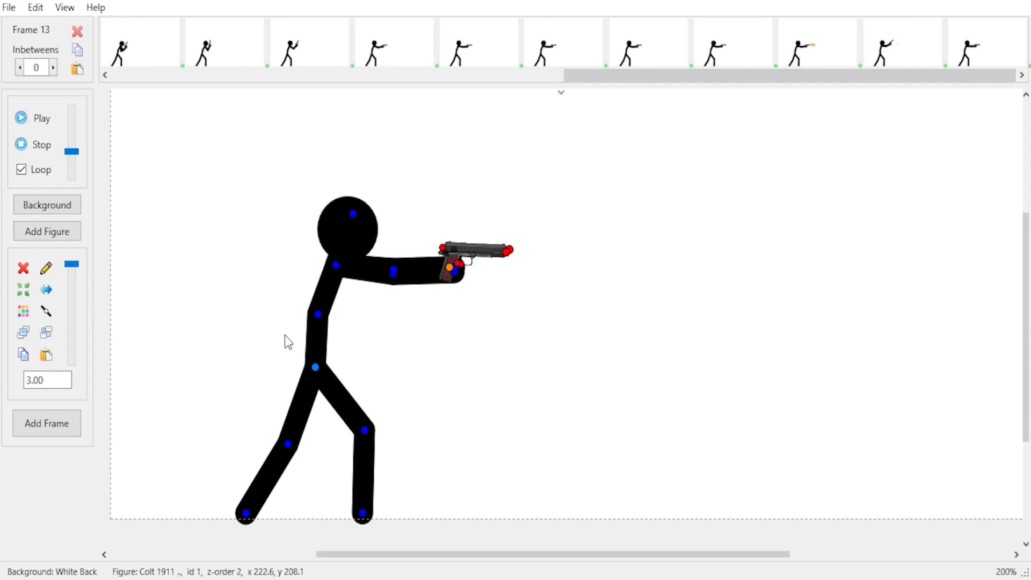
Play the animation from the start to review the aiming and firing motion, and stop playback
left_click(39, 118)
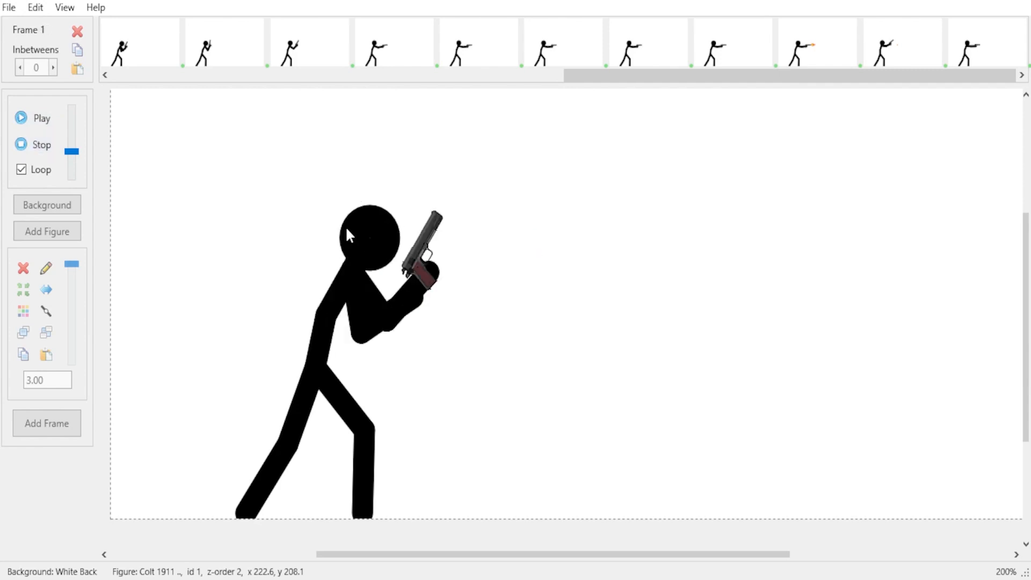
left_click(32, 145)
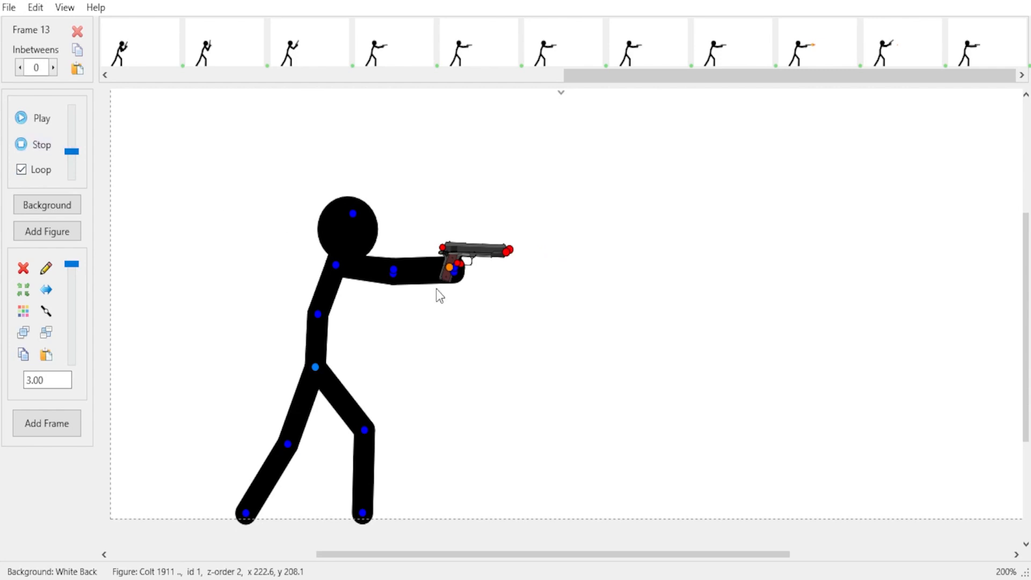
Lower one arm away from the pistol and raise the body with both legs drawn closer together
left_click_drag(392, 272, 357, 304)
left_click_drag(407, 373, 413, 365)
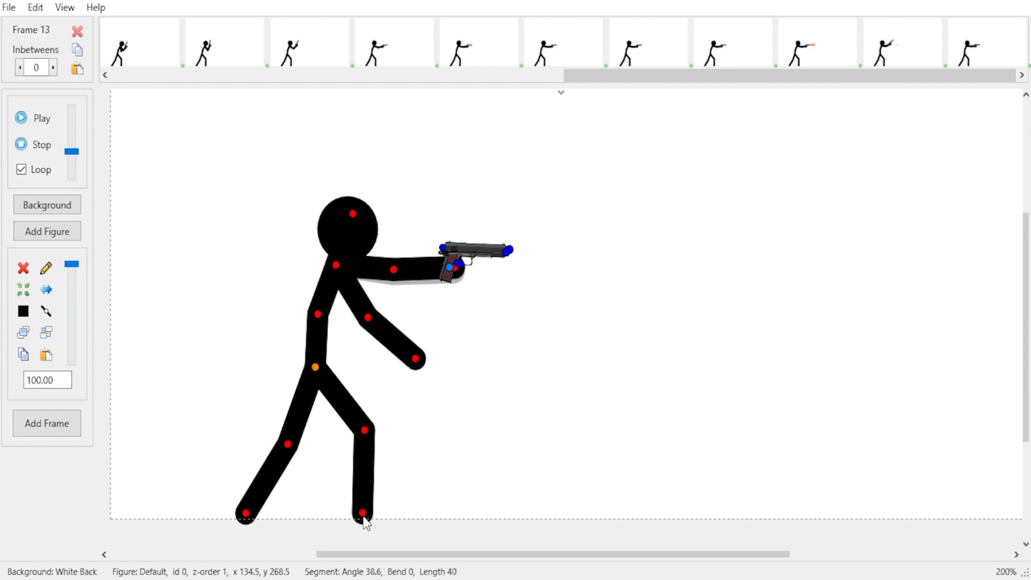
left_click_drag(363, 514, 416, 518)
left_click_drag(364, 430, 340, 444)
left_click_drag(316, 366, 313, 352)
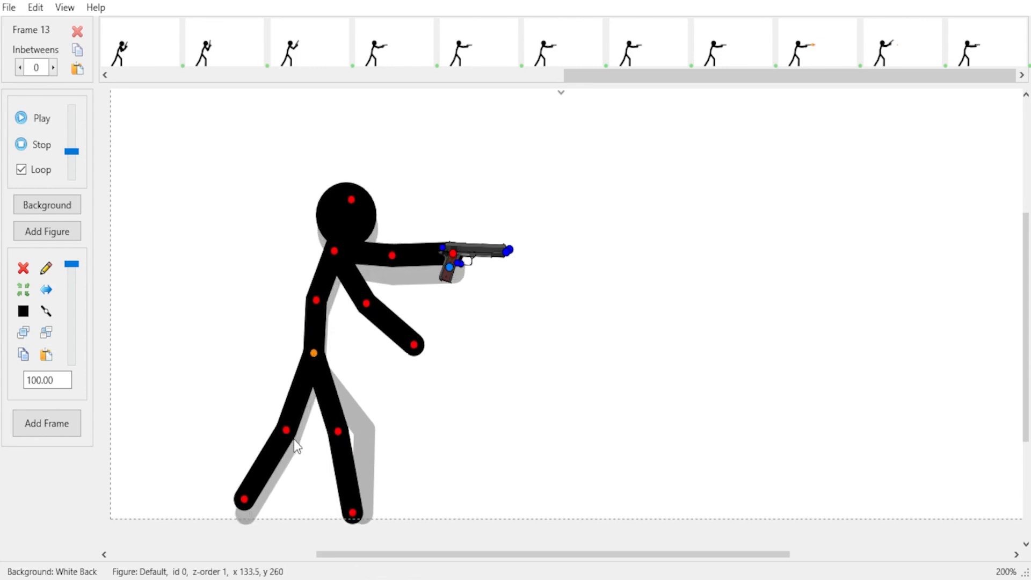
left_click_drag(287, 431, 297, 435)
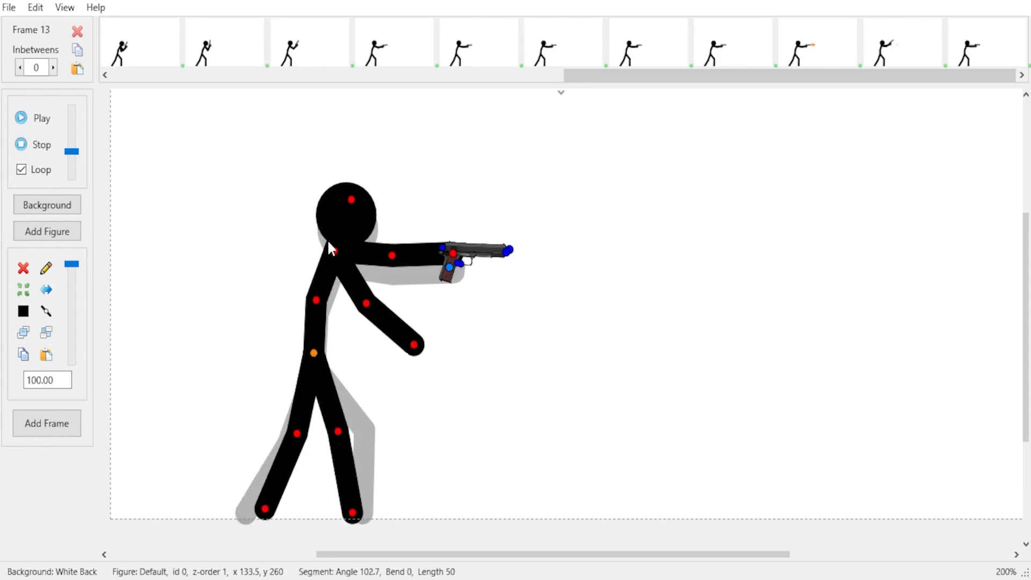
Straighten the torso with the free arm hanging beside it, realign the aiming arm and pistol, and add the frame
left_click_drag(334, 250, 328, 247)
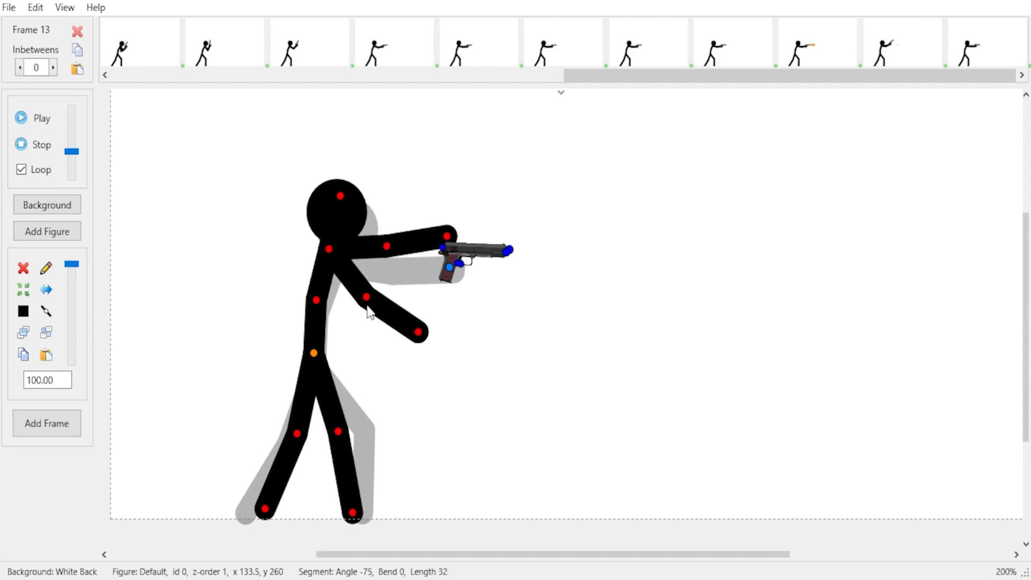
left_click_drag(365, 297, 322, 315)
left_click_drag(386, 244, 390, 252)
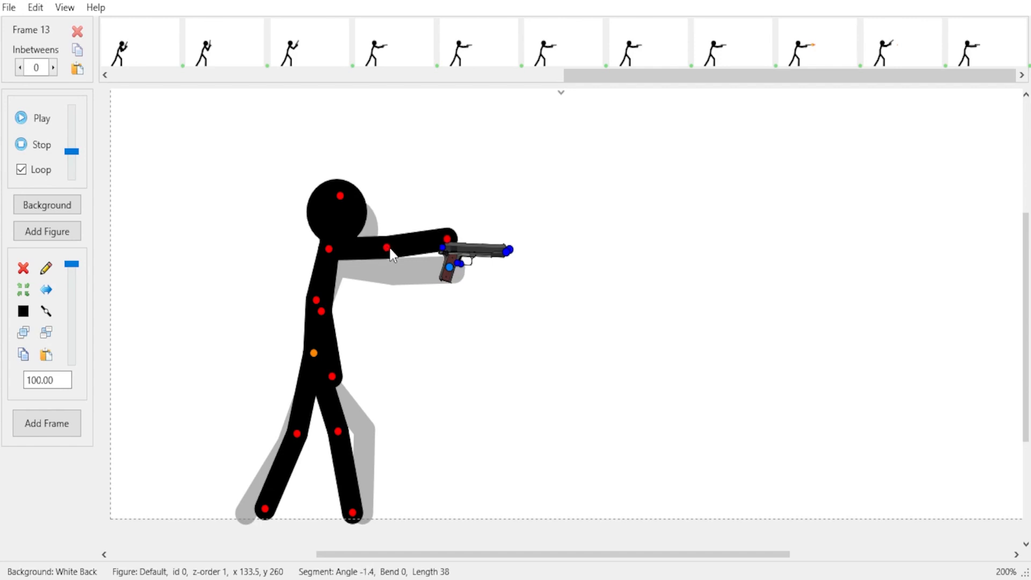
mouse_move(451, 241)
left_mouse_down()
mouse_move(445, 261)
mouse_move(443, 240)
left_mouse_up()
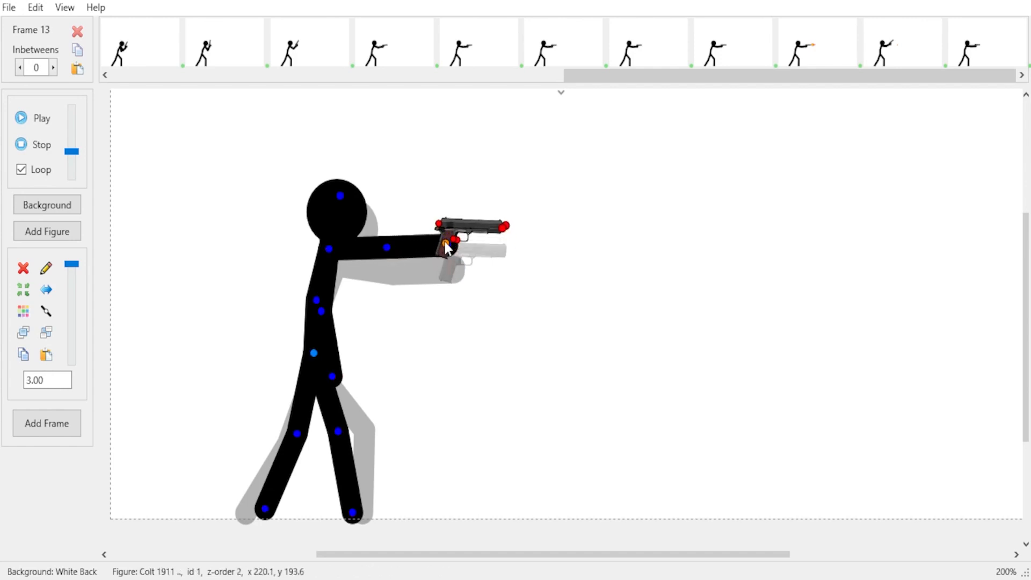
left_click(316, 306)
left_click_drag(321, 309, 300, 305)
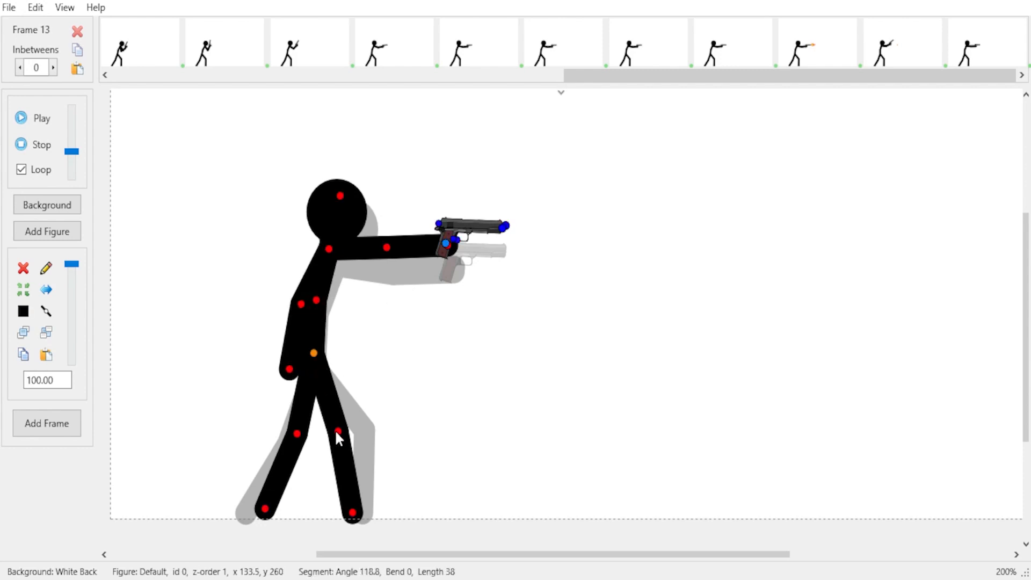
key("Return")
Bring both legs together beneath the body and straighten the torso to nearly vertical
left_click_drag(336, 432, 325, 432)
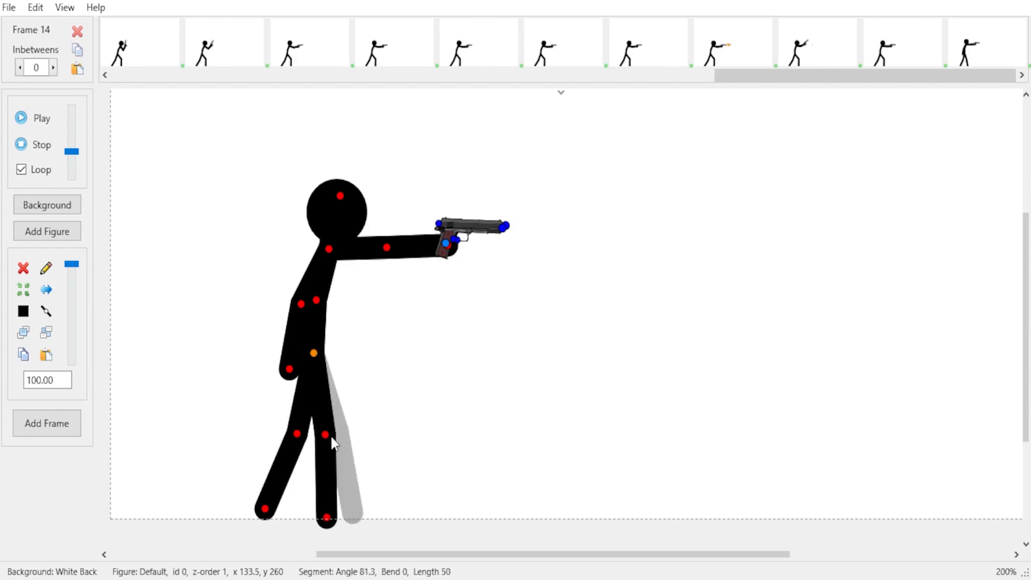
left_click_drag(325, 435, 305, 436)
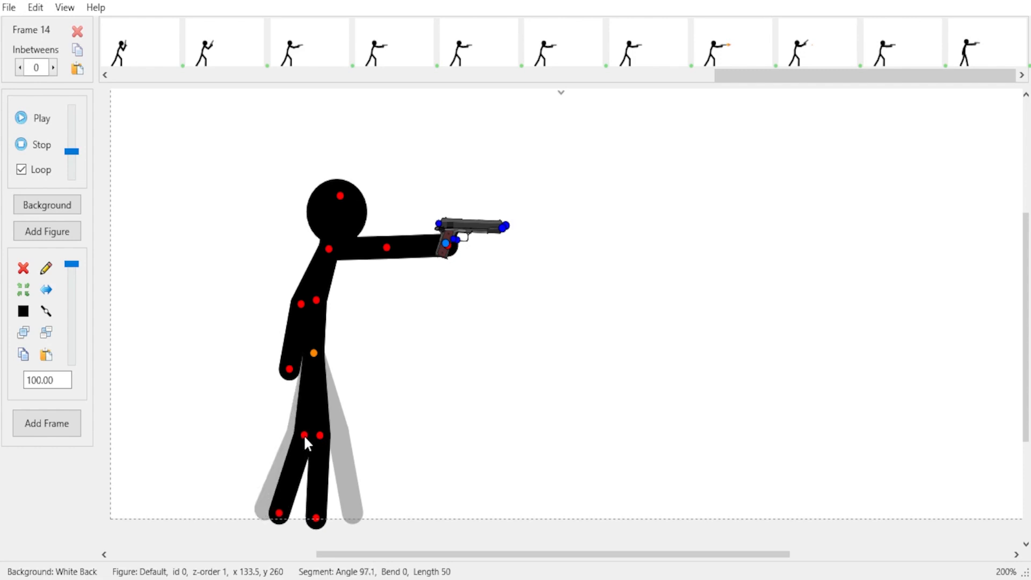
left_click_drag(278, 513, 291, 518)
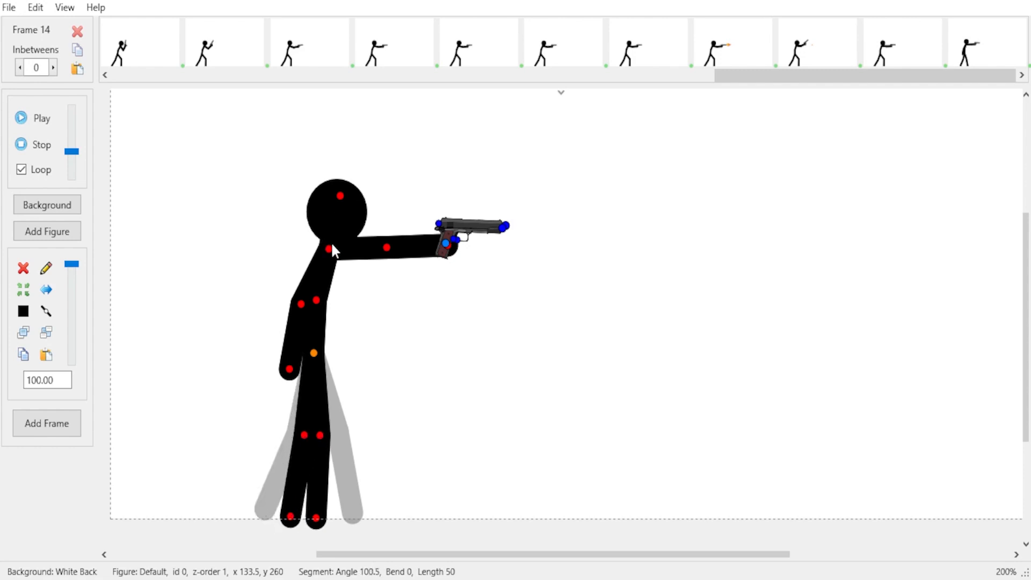
left_click_drag(331, 245, 324, 244)
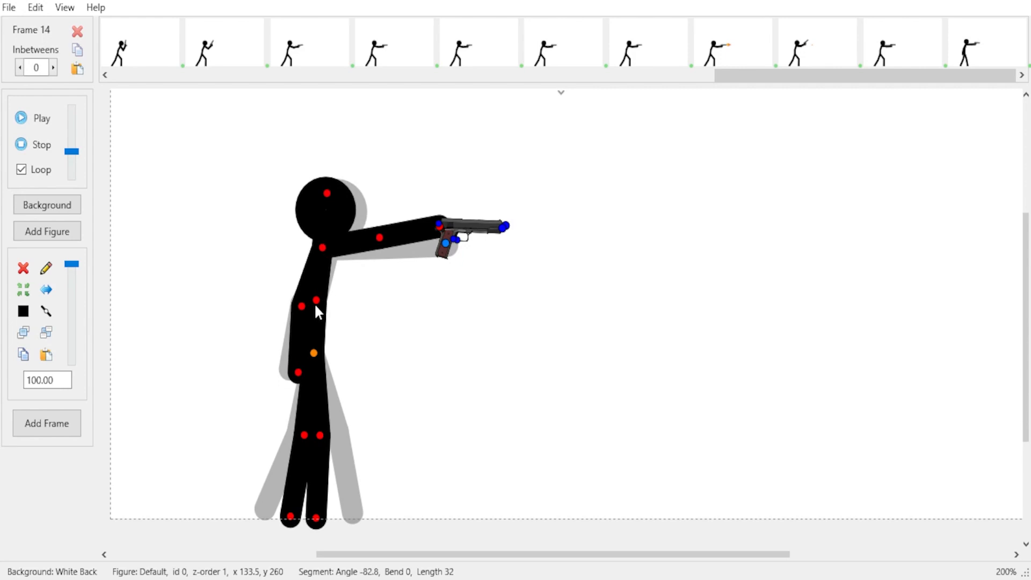
left_click_drag(314, 296, 314, 298)
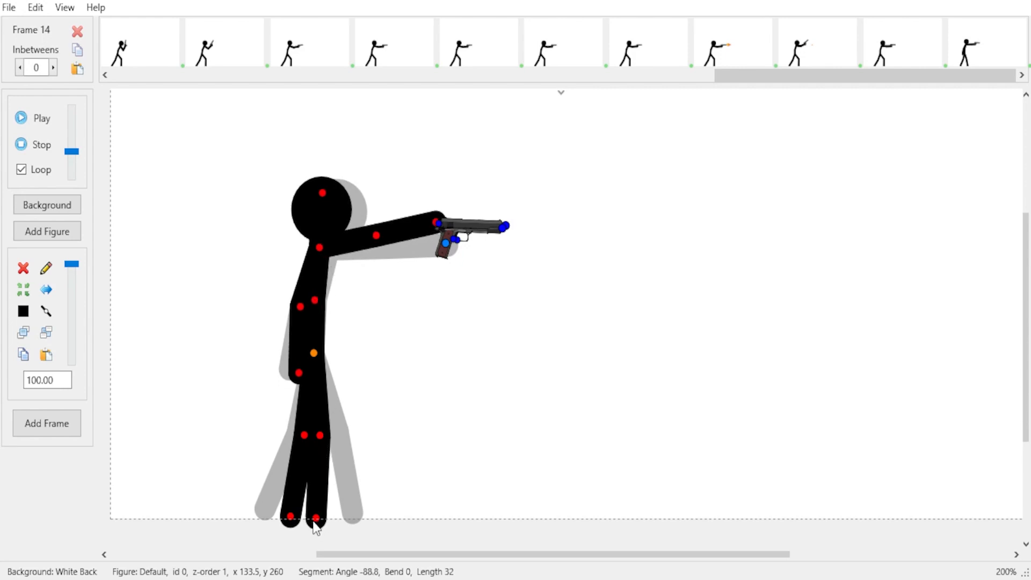
left_click_drag(315, 519, 323, 519)
left_click_drag(321, 432, 307, 435)
Bend the aiming arm at the elbow, move the pistol into its hand, and tilt the barrel steeply upward
left_click_drag(378, 236, 368, 279)
left_click_drag(423, 317, 423, 263)
left_click(445, 253)
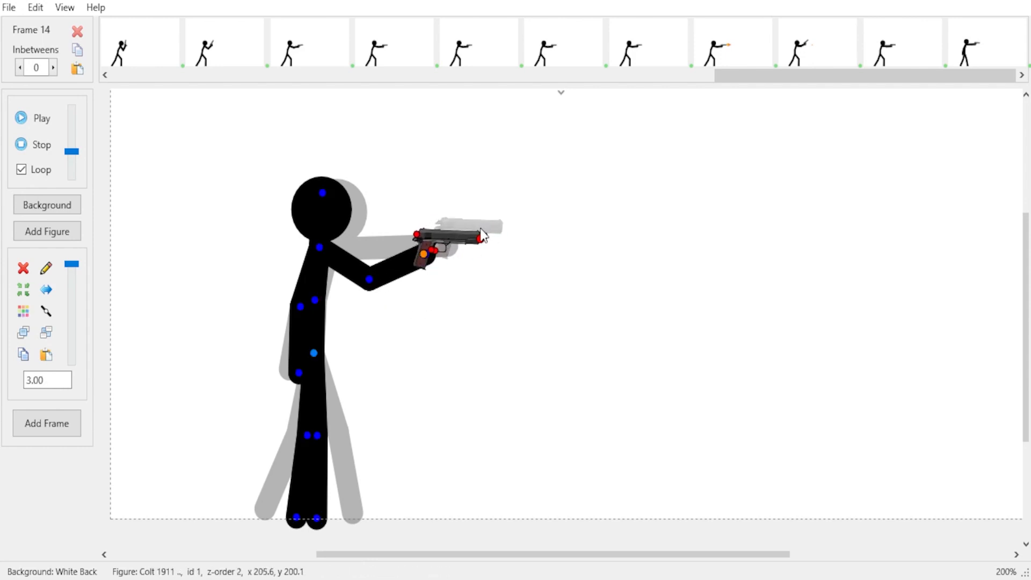
left_click_drag(485, 238, 436, 245)
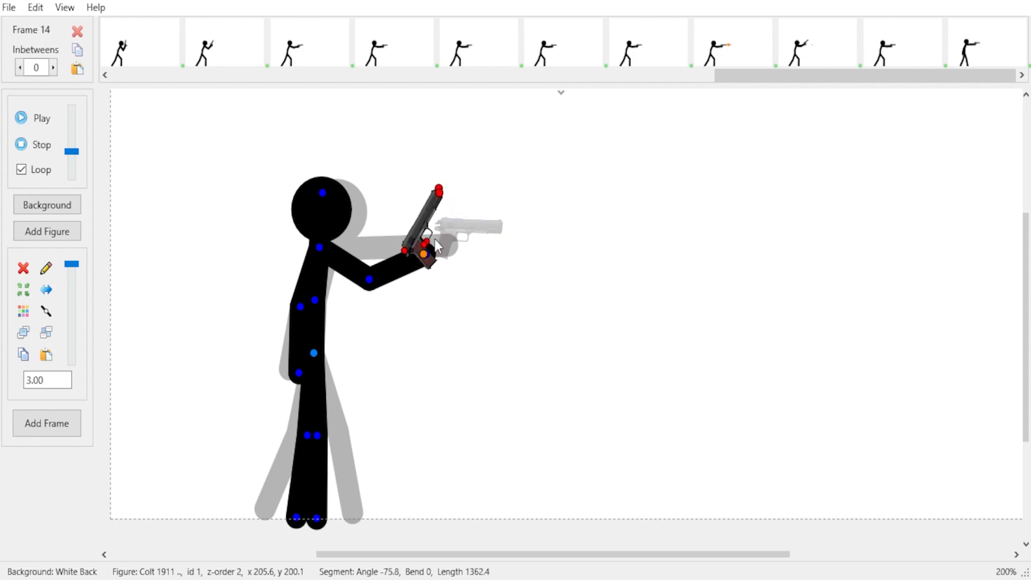
Adjust the free arm to hang close against the torso and add the frame
left_click_drag(299, 374, 290, 372)
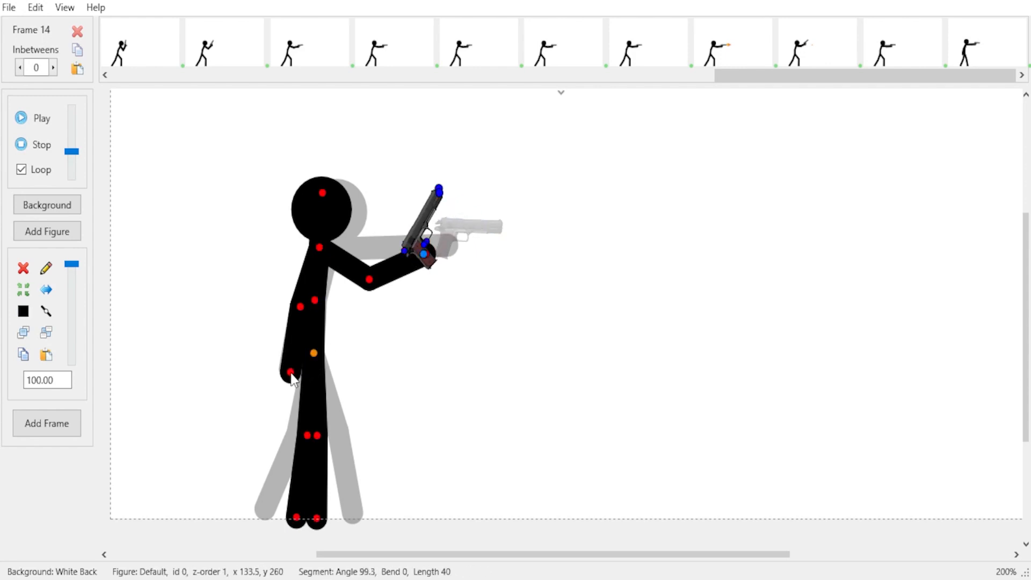
left_click_drag(299, 308, 304, 307)
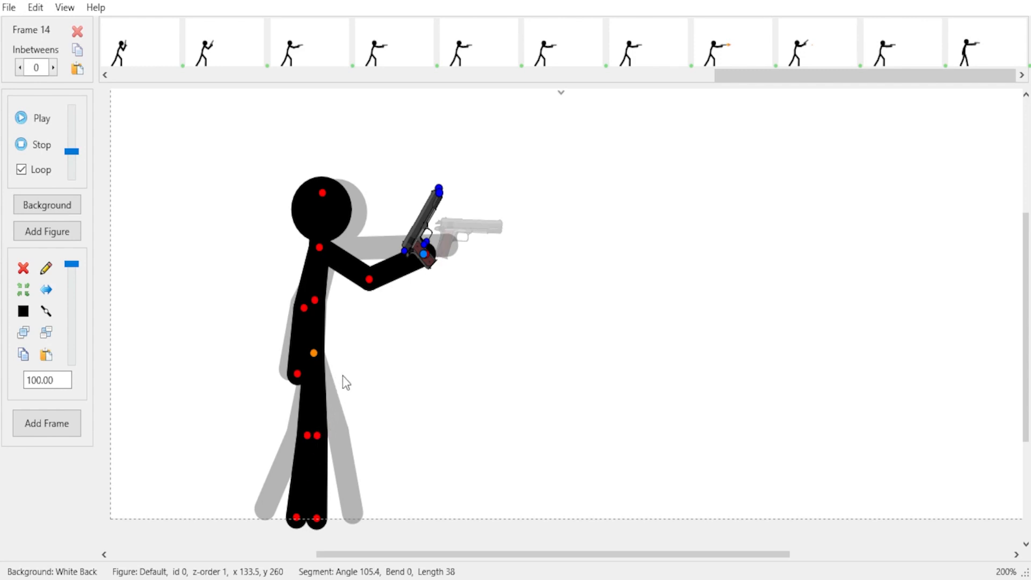
key("space")
Lower the bent gun arm slightly, move the pistol back into the hand, and add the frame
left_click_drag(369, 280, 357, 292)
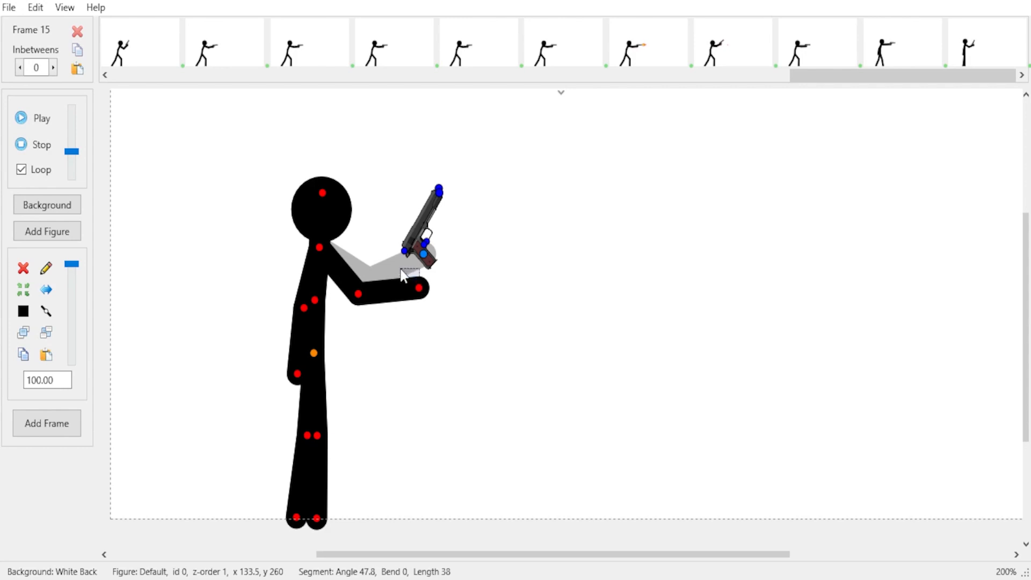
mouse_move(419, 288)
left_mouse_down()
mouse_move(406, 273)
mouse_move(420, 263)
mouse_move(414, 272)
left_mouse_up()
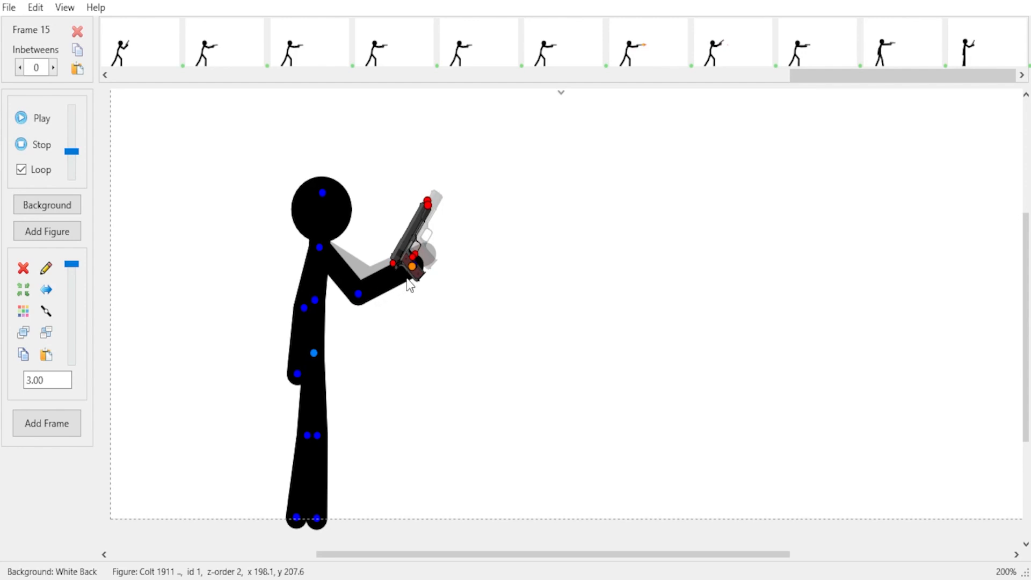
key("ctrl+f")
Lower the gun forearm to nearly horizontal, move the pistol with it, rotate the barrel back toward the body, and add the frame
left_click_drag(358, 293, 398, 312)
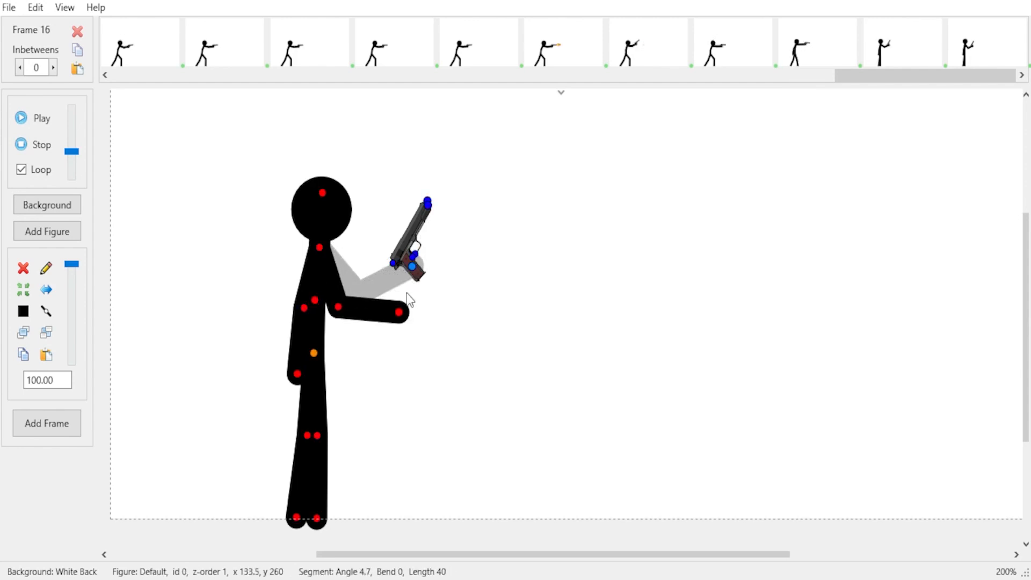
left_click_drag(413, 277, 402, 321)
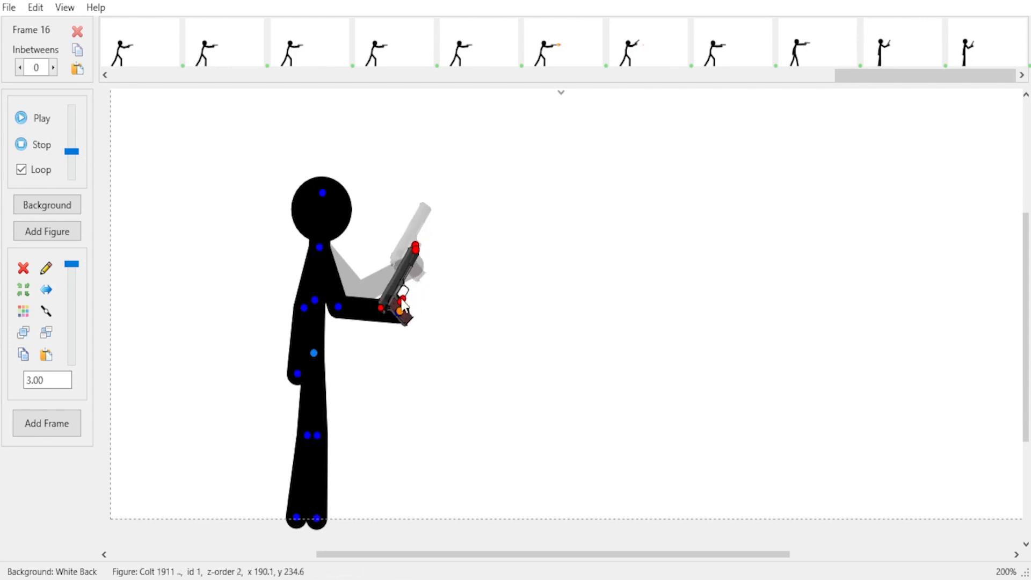
left_click_drag(414, 246, 349, 276)
key("Return")
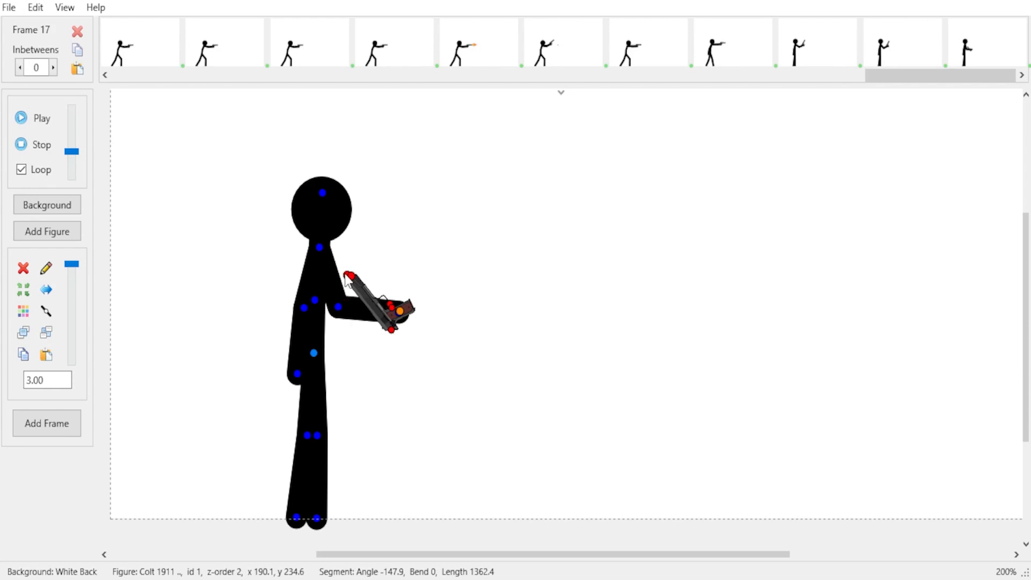
Swing the pistol barrel downward, lower the gun forearm diagonally with the pistol in hand, and add the frame
left_click_drag(348, 276, 402, 376)
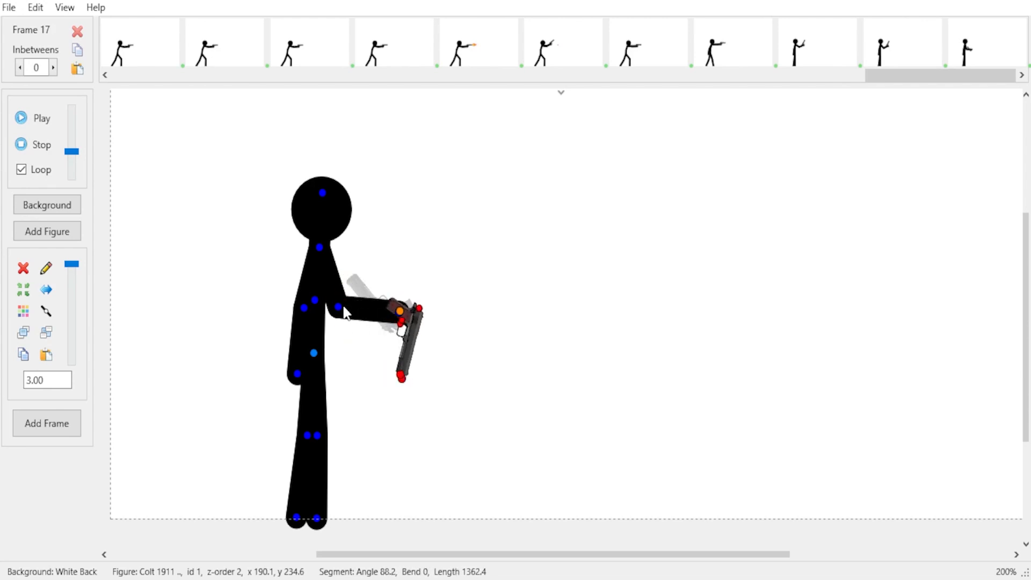
left_click_drag(338, 307, 327, 310)
left_click_drag(389, 337, 365, 360)
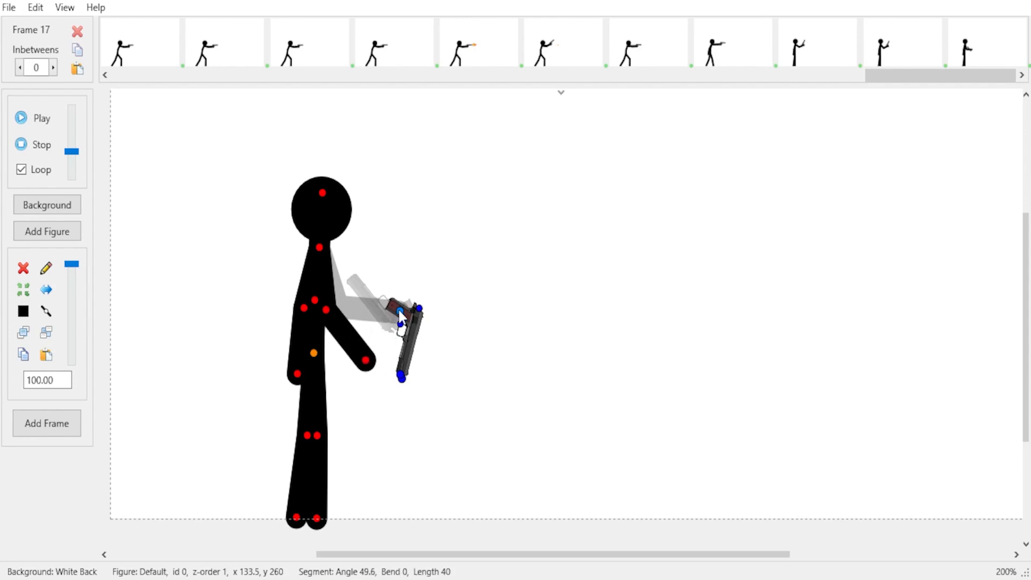
left_click_drag(400, 311, 365, 349)
key("space")
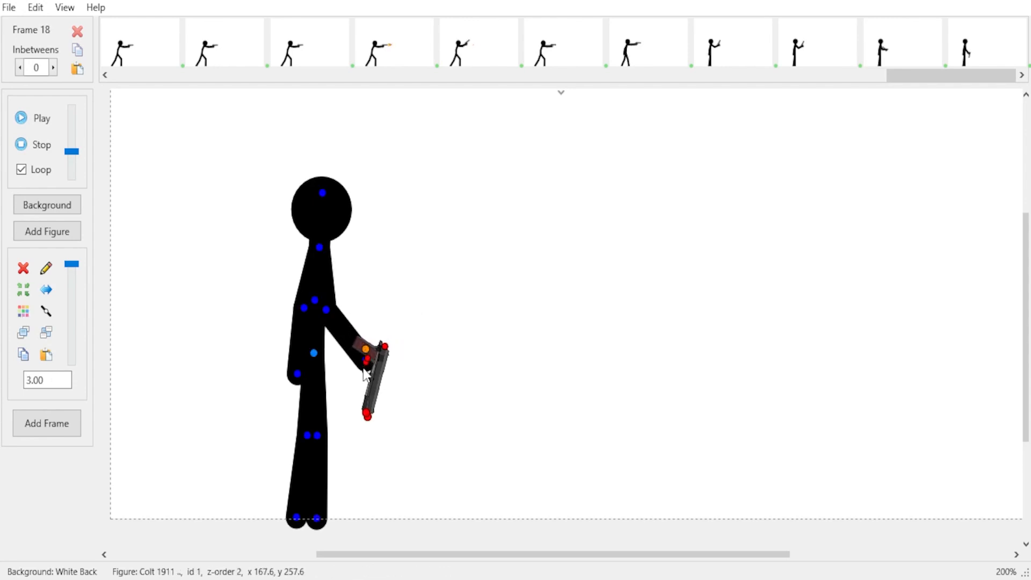
Bring the gun arm down against the torso, place the downward-pointing pistol at the hip, and add the frame
left_click_drag(371, 423, 395, 424)
left_click_drag(328, 308, 298, 306)
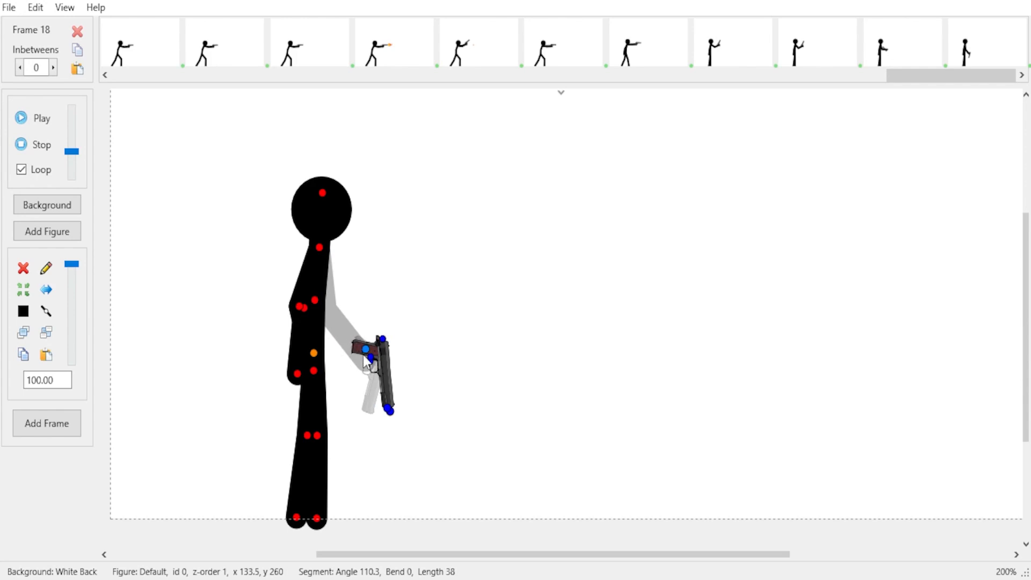
left_click_drag(365, 353, 301, 353)
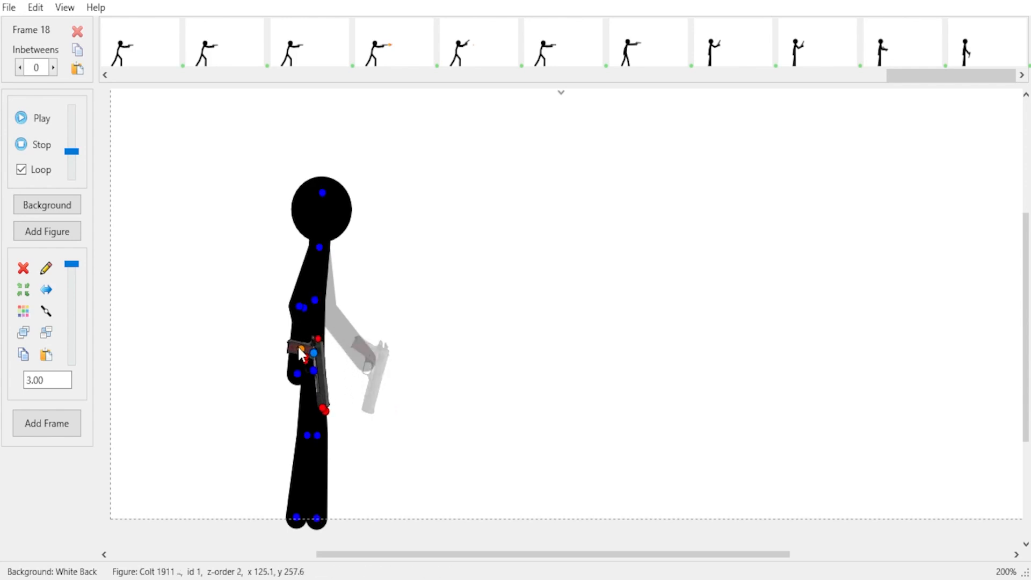
key("Return")
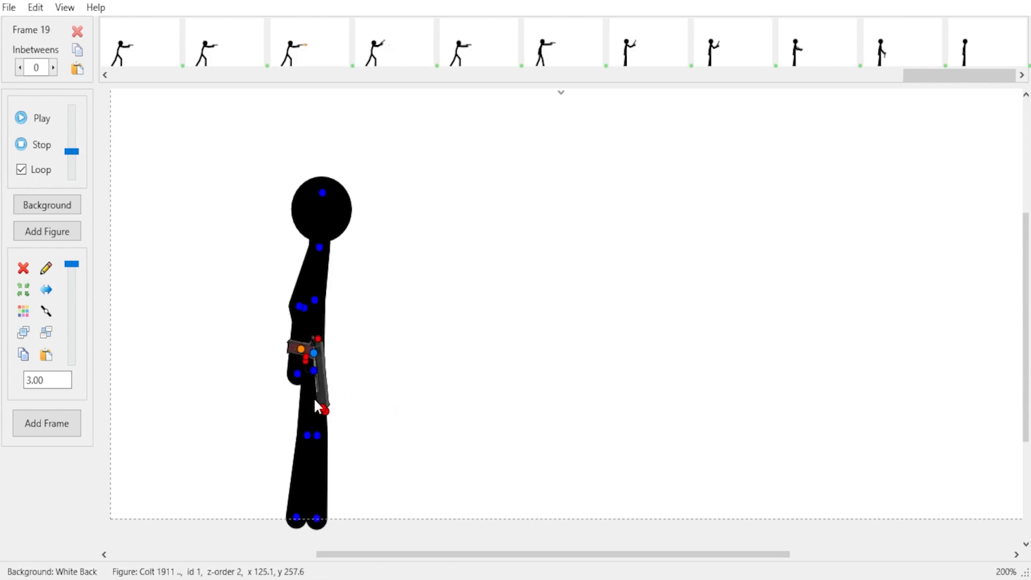
Play the animation twice to review the lowering and holstering motion, and stop playback
left_click(22, 119)
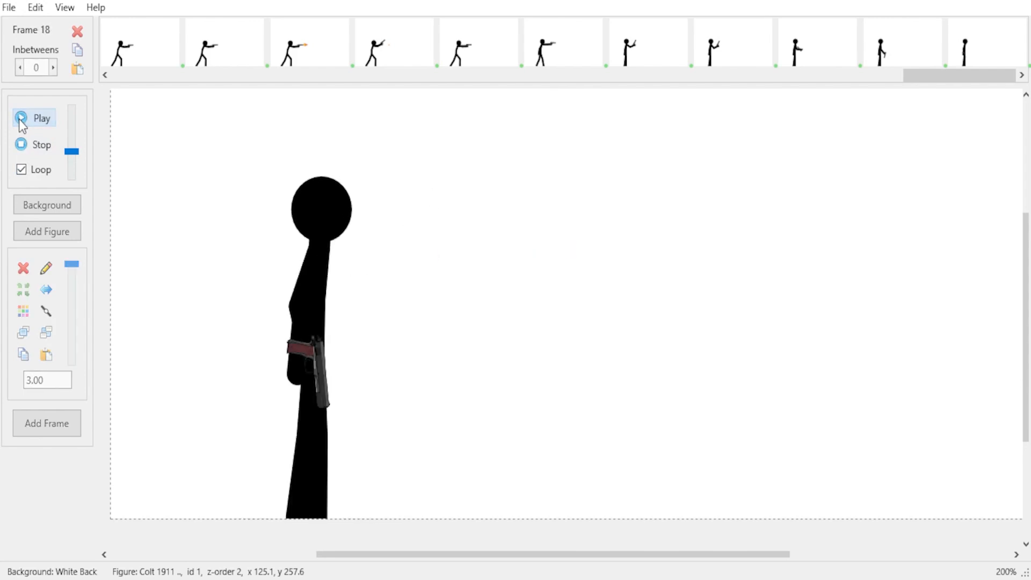
left_click(33, 143)
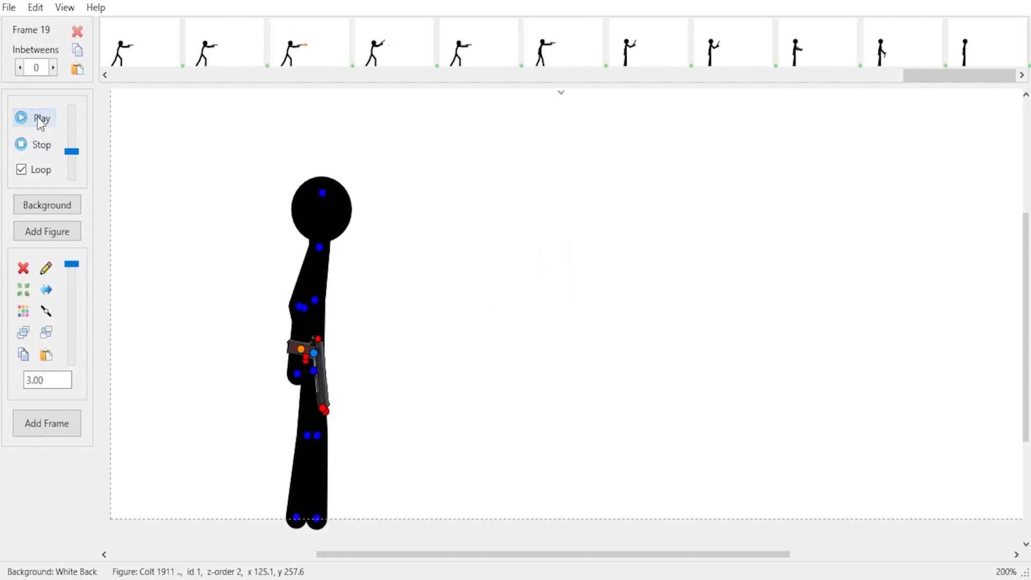
left_click(38, 119)
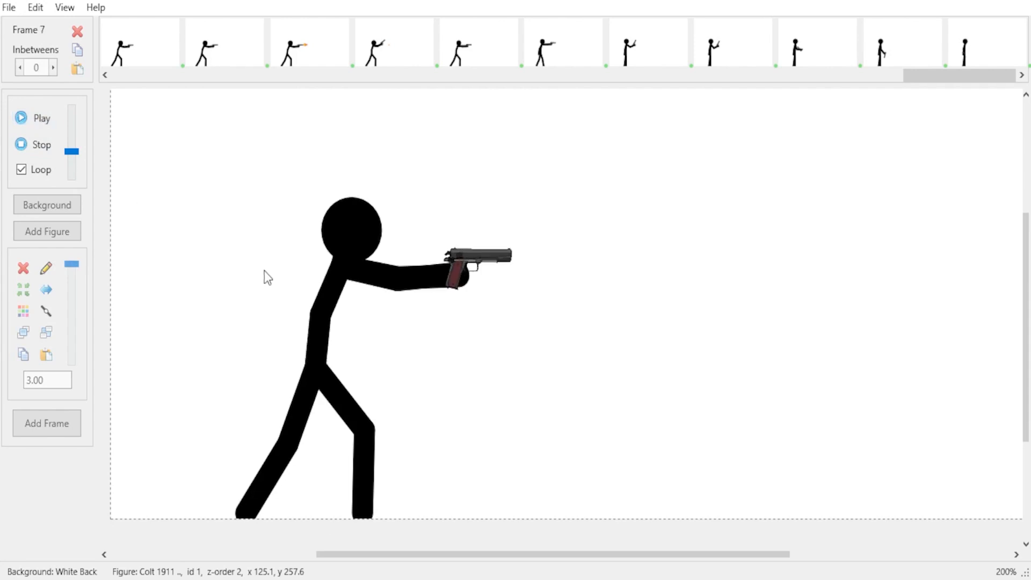
left_click(47, 152)
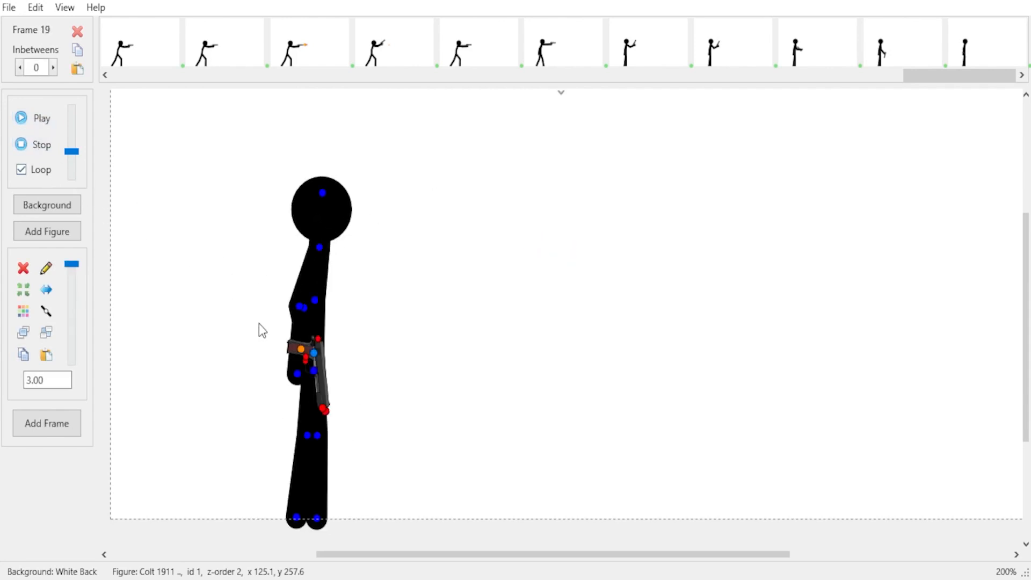
Straighten the stick figure's torso and head, shift the figure slightly backward, and rotate the pistol barrel to nearly vertical
left_click_drag(314, 301, 311, 300)
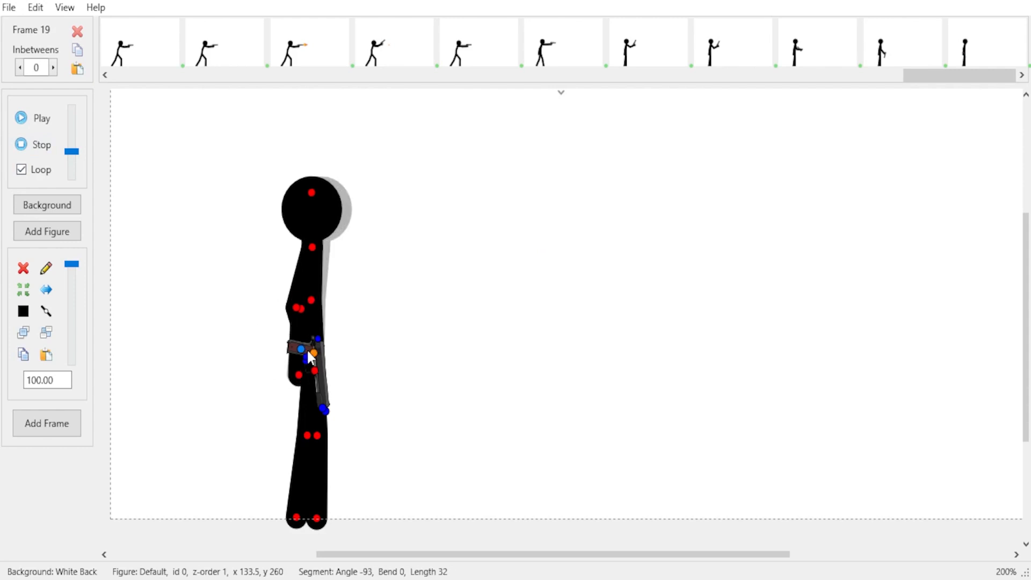
left_click_drag(313, 354, 310, 354)
left_click(304, 352)
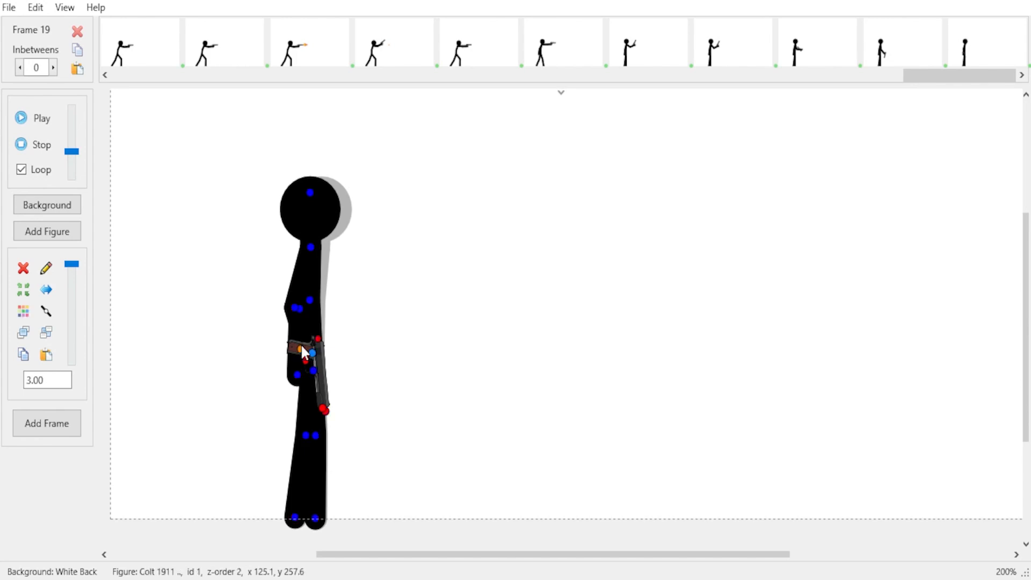
left_click_drag(324, 415, 318, 415)
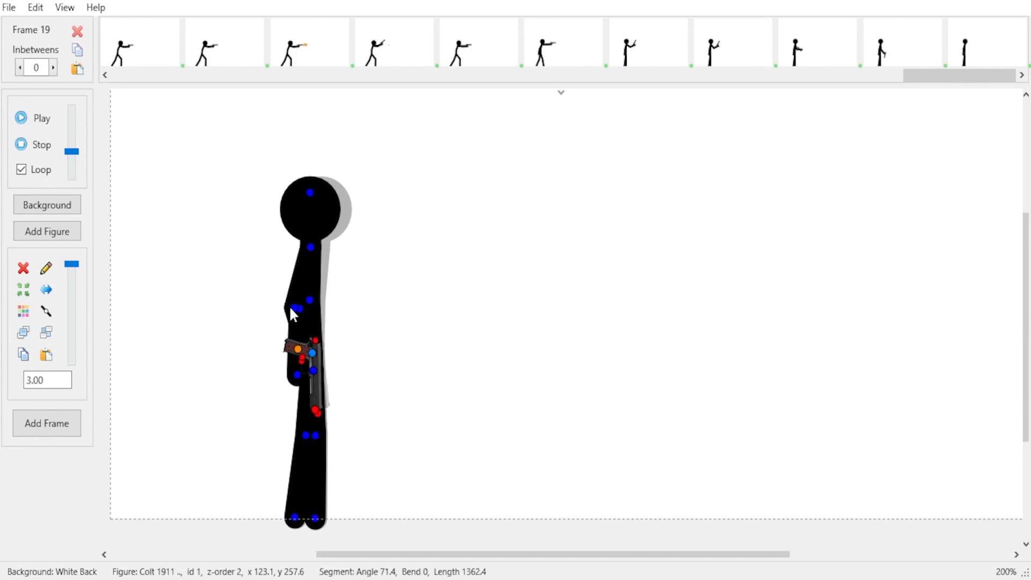
Bend the gun arm's elbow out behind the back, raise the pistol slightly along the hip with it, and add the frame
left_click_drag(292, 304, 289, 304)
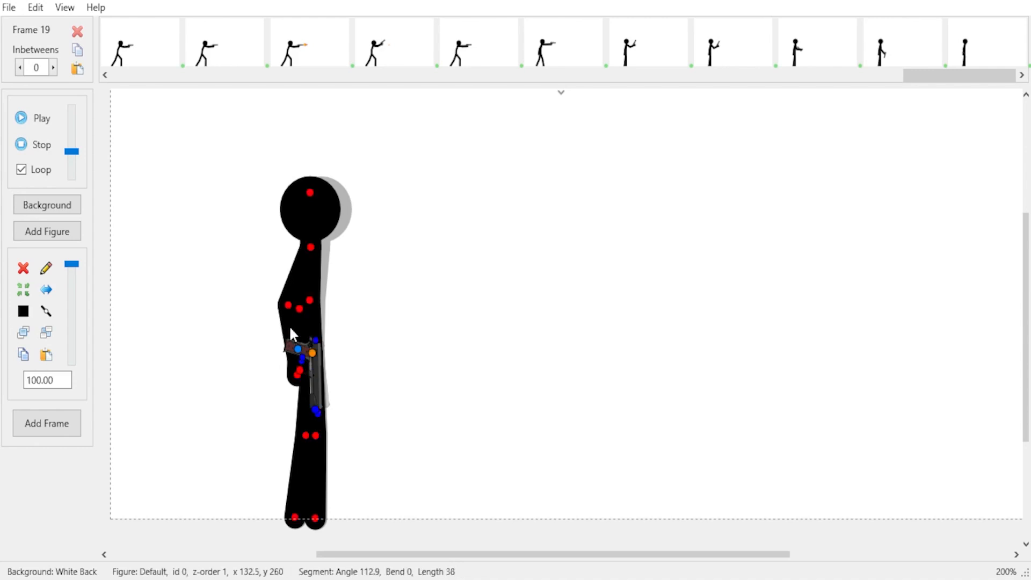
left_click_drag(301, 370, 321, 361)
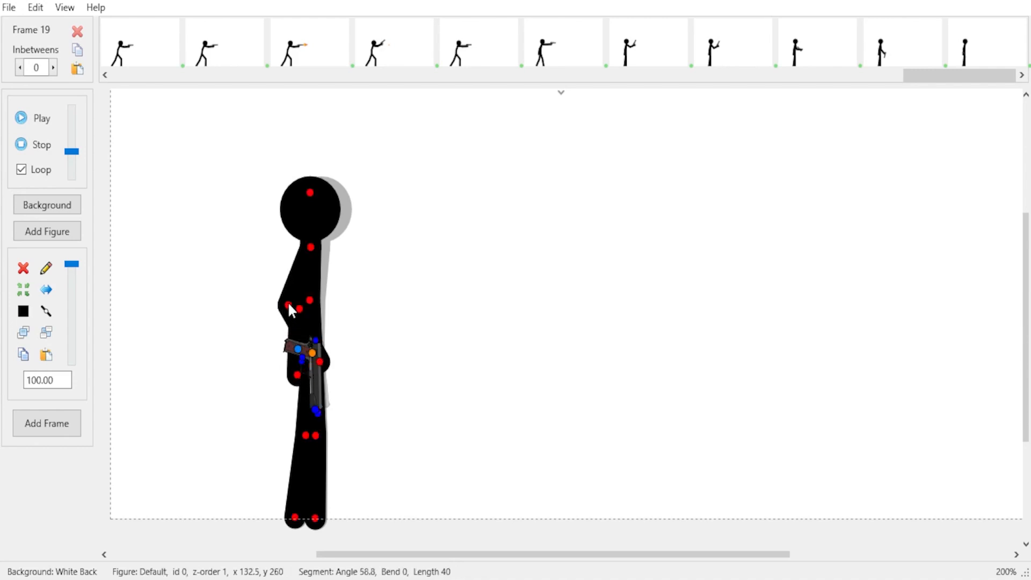
left_click_drag(287, 304, 280, 302)
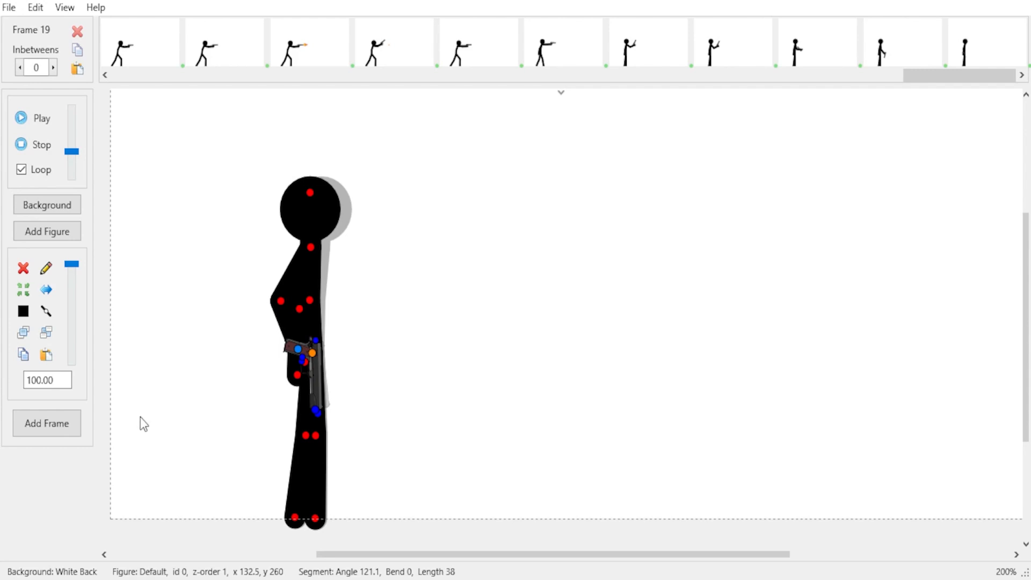
left_click_drag(312, 353, 296, 342)
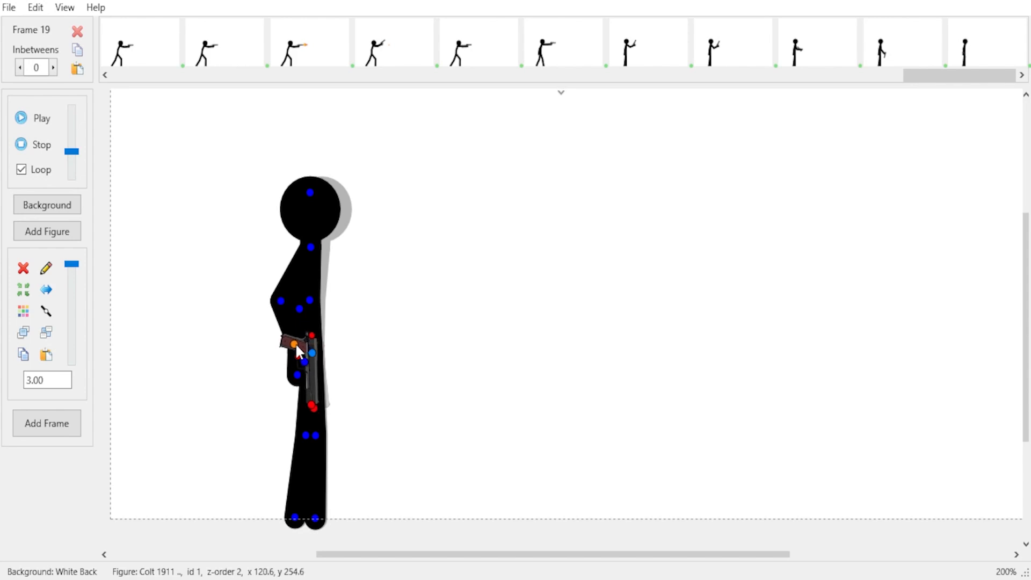
left_click(54, 429)
Swing the bent arm straight down in front of the body, lower the pistol into the rear hand, and add the frame
left_click_drag(279, 300, 285, 307)
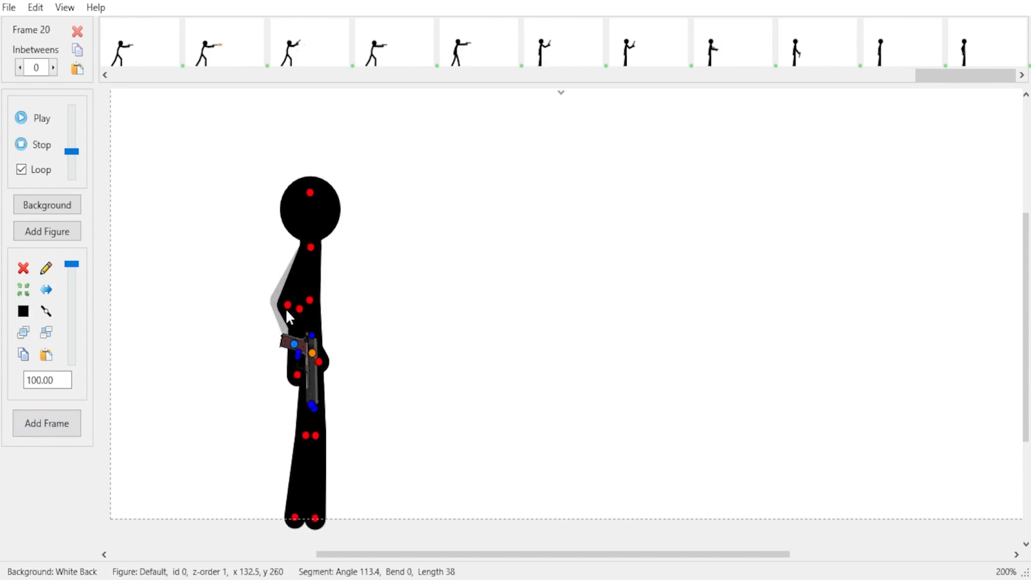
left_click_drag(319, 363, 293, 371)
left_click(286, 307)
left_click_drag(287, 309, 317, 379)
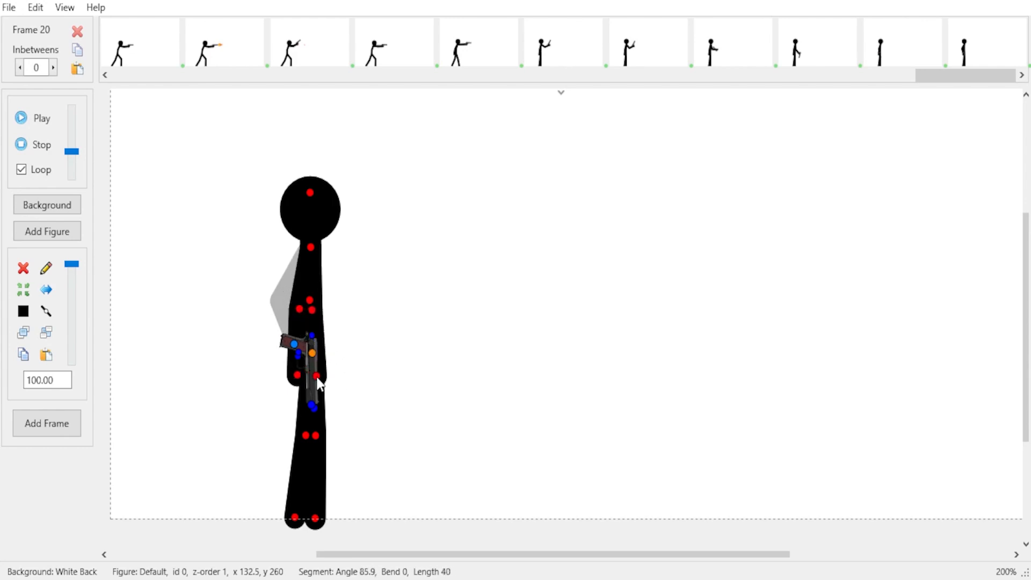
left_click_drag(312, 310, 317, 311)
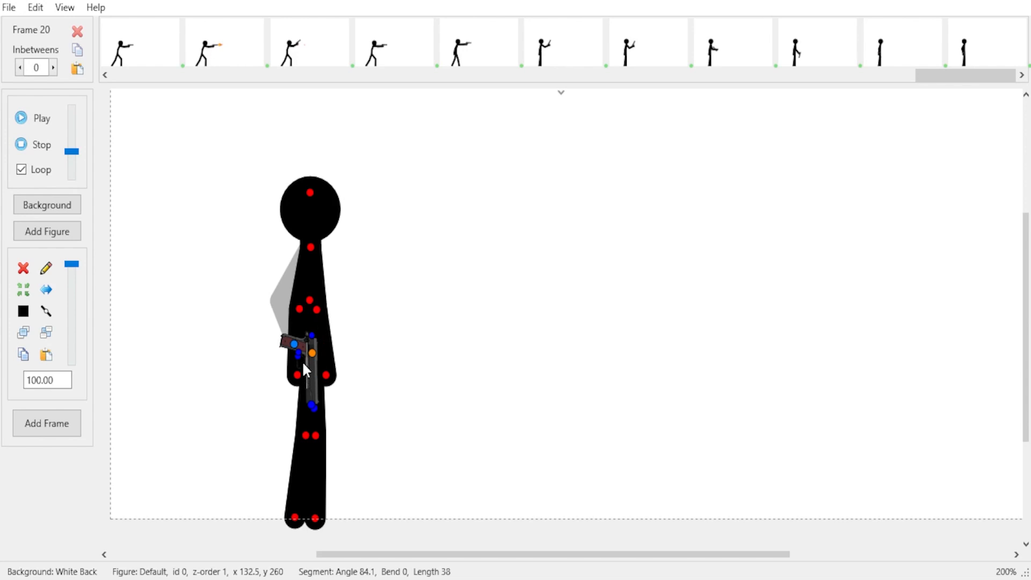
left_click_drag(297, 354, 289, 376)
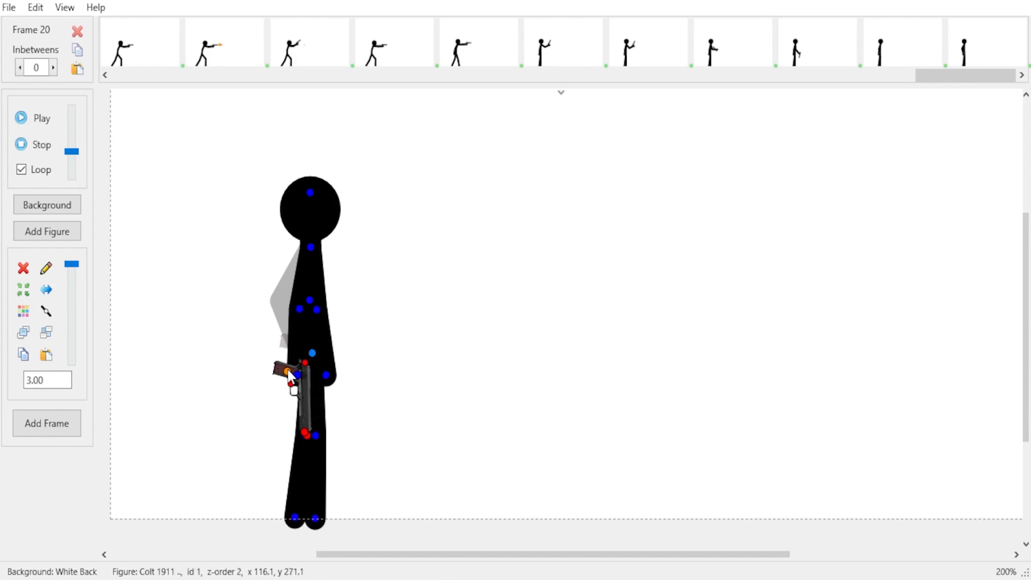
key("Return")
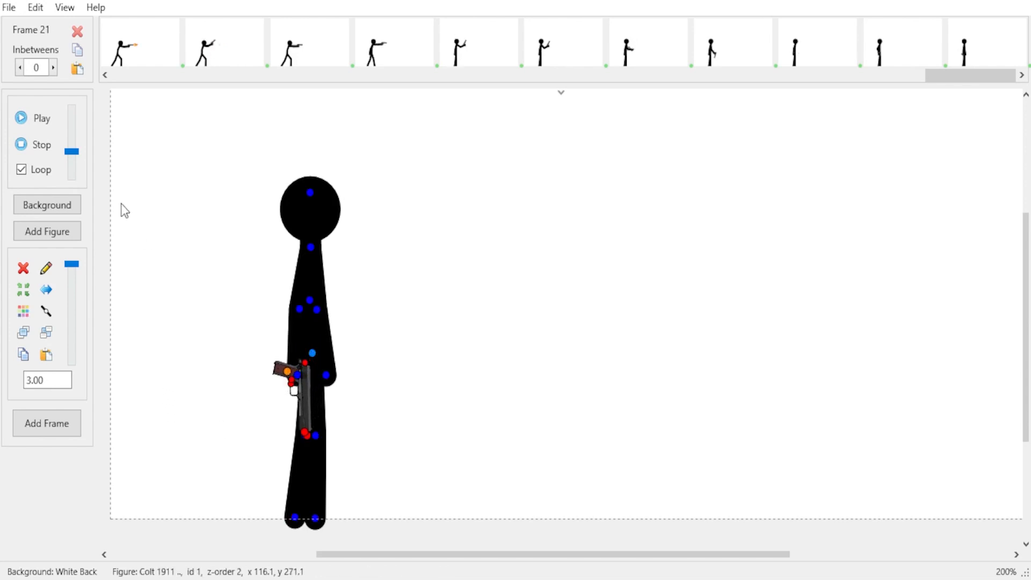
Add idle standing frames up to frame 33 with slight head movements, and play the animation to review it
key("Return")
key("Return")
left_click_drag(310, 192, 319, 189)
key("Return")
key("Return")
key("Return")
left_click_drag(319, 189, 312, 183)
key("Return")
key("Return")
key("Return")
key("Return")
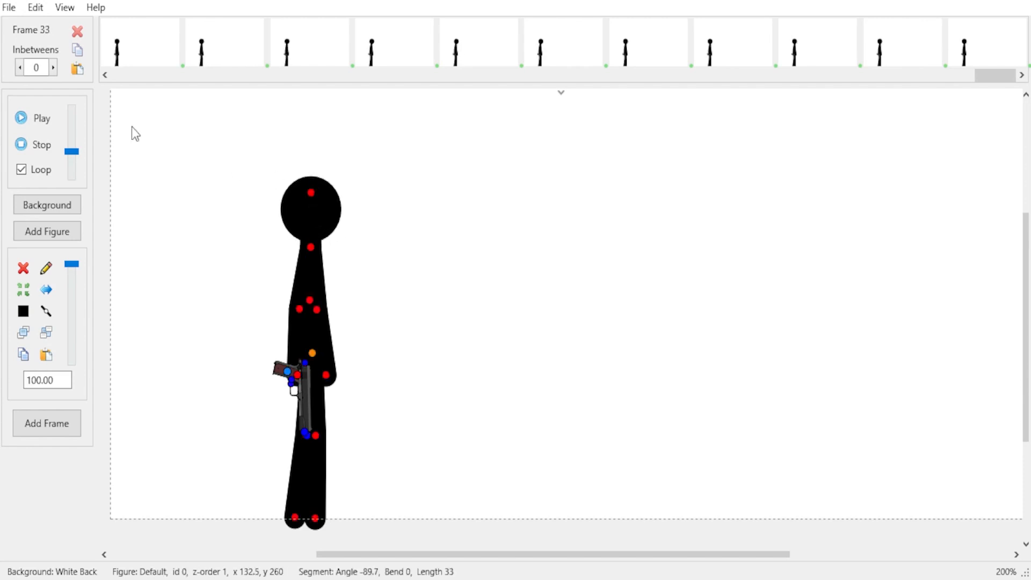
left_click(42, 121)
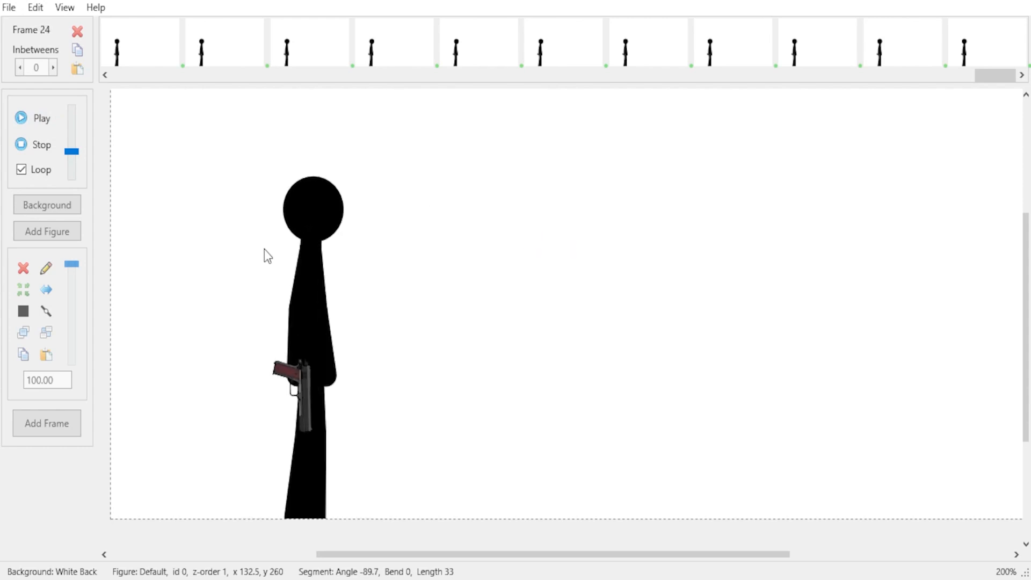
left_click(26, 145)
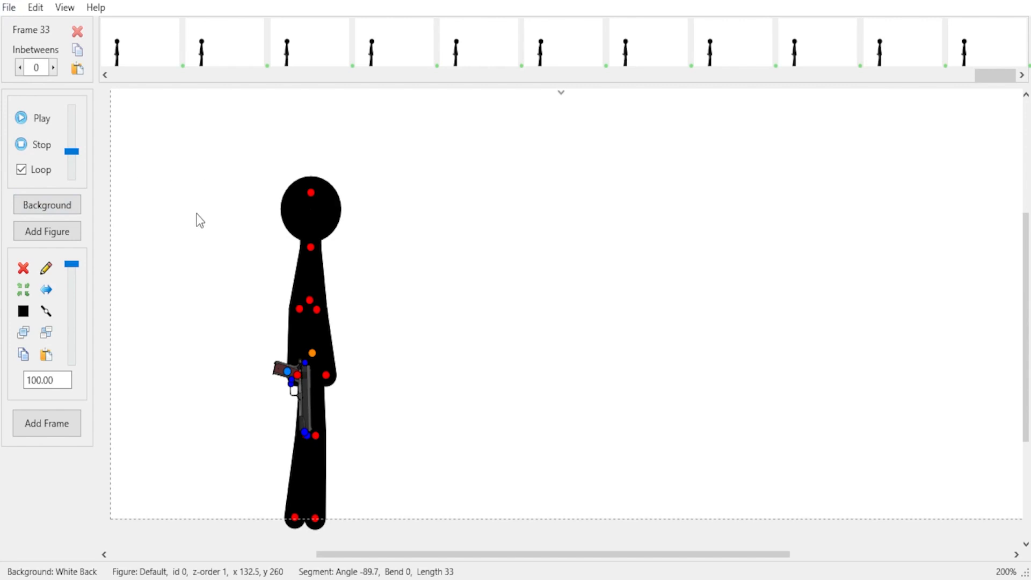
Paste the stairs building figure into the frame and scale it to 50
key("ctrl+v")
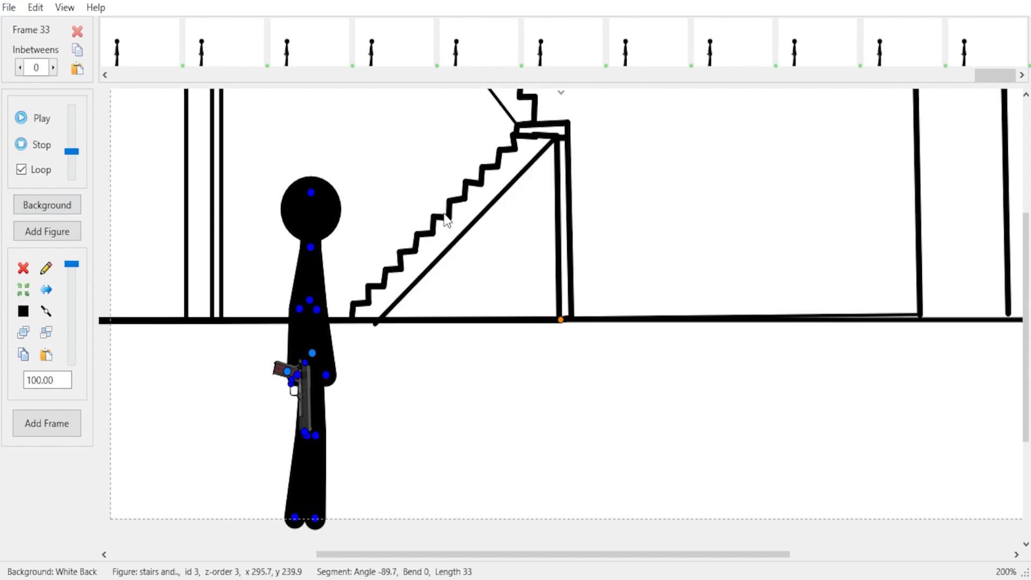
scroll(587, 263, "down", 3)
scroll(587, 263, "up", 2)
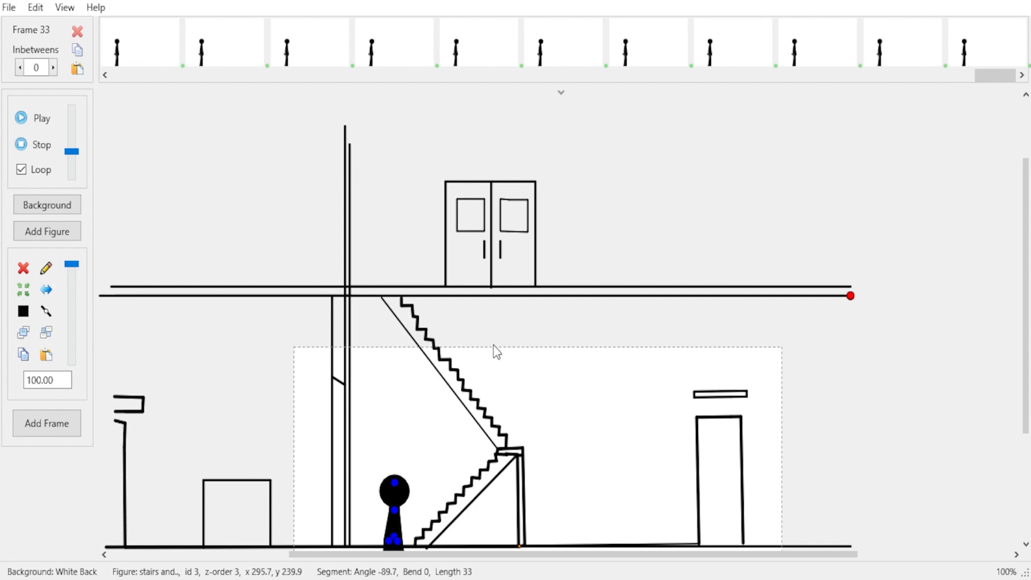
scroll(491, 360, "down", 1)
left_click_drag(507, 361, 566, 258)
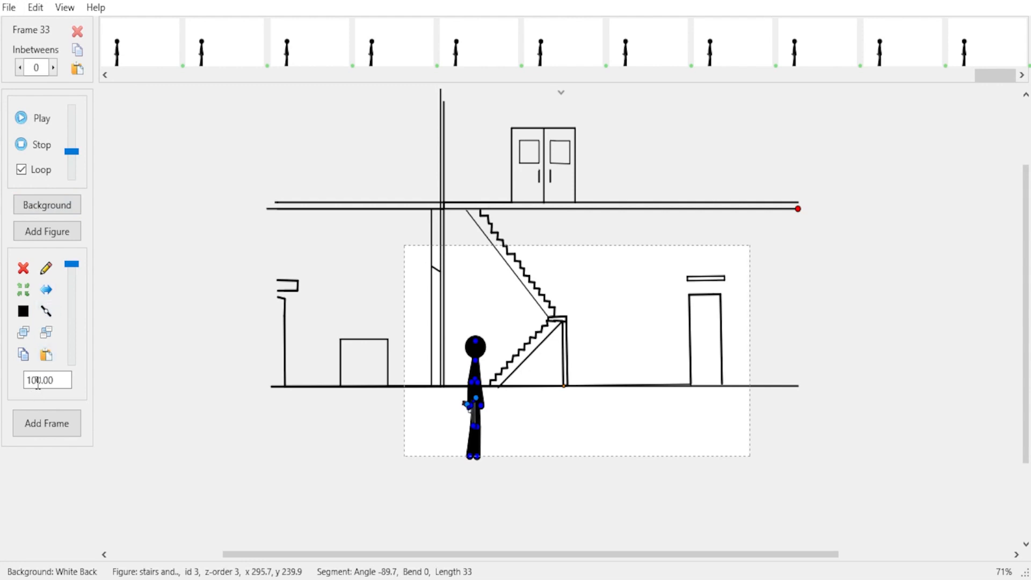
left_click_drag(40, 380, 18, 381)
type("50")
key("Return")
scroll(362, 392, "up", 5)
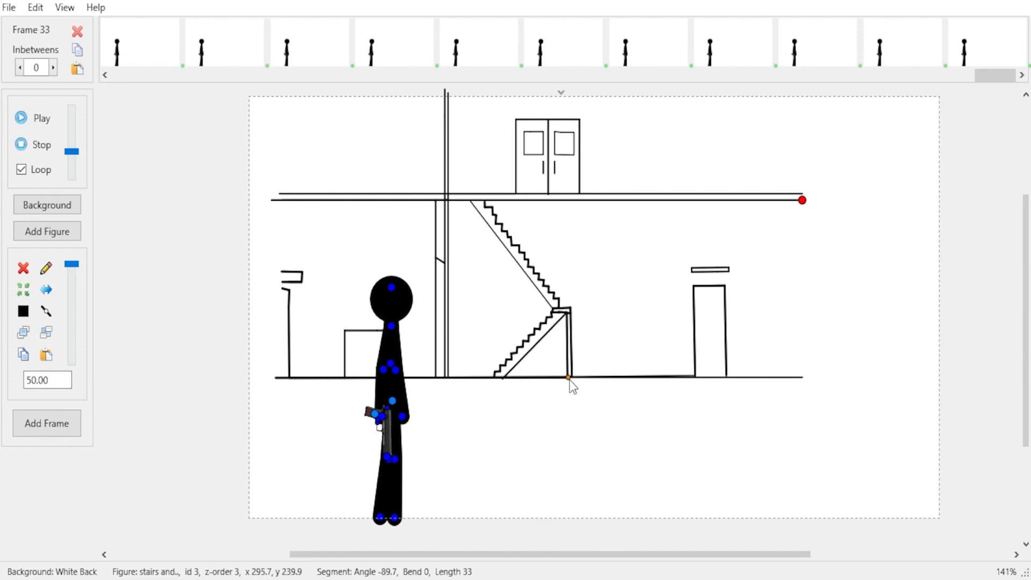
Move the stairs figure down to the canvas's ground line, and delete it from the frame
left_click_drag(569, 379, 651, 534)
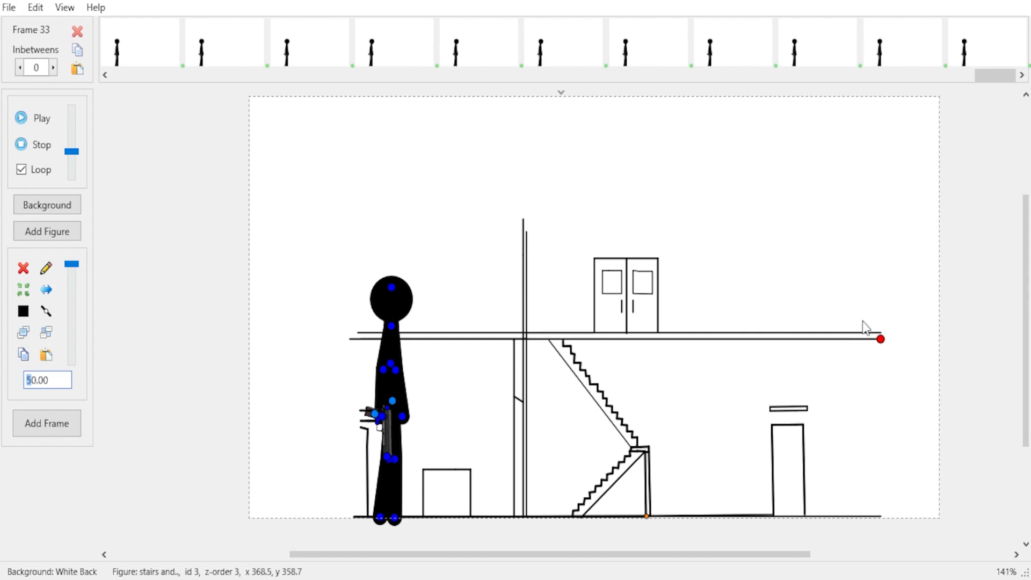
left_click(881, 344)
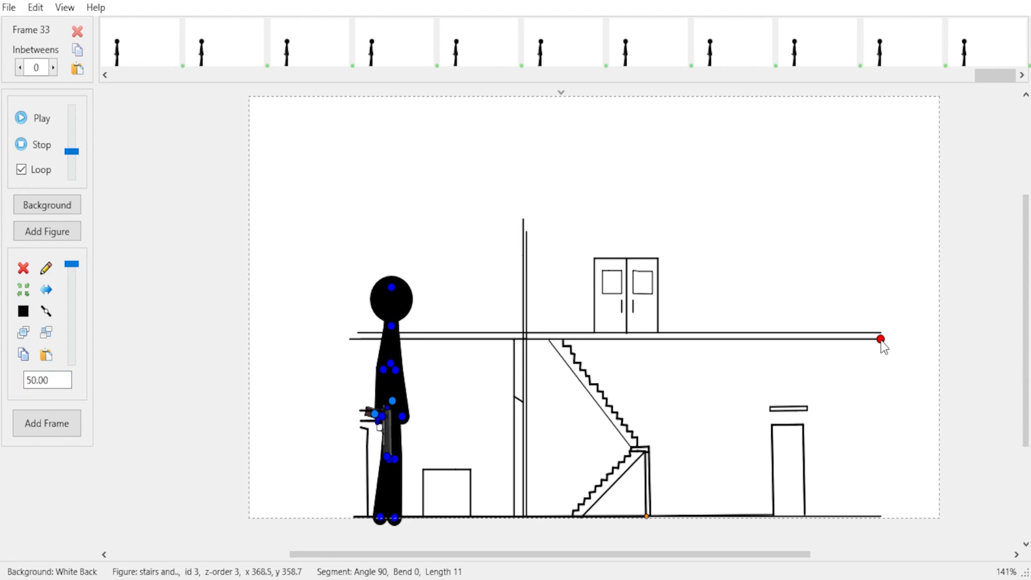
key("Delete")
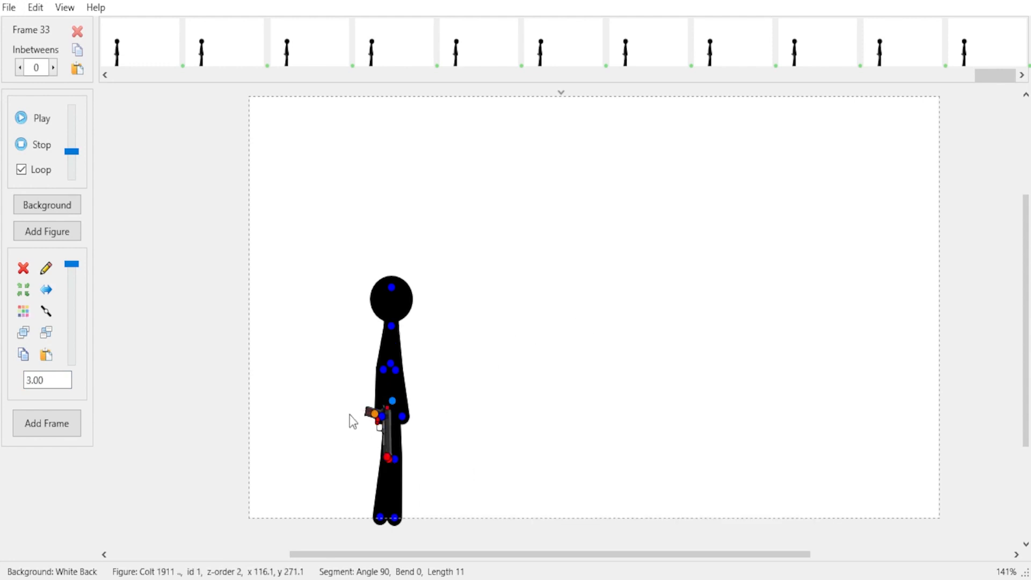
Add the current frame, select the stick figure and pistol together, and scale them to 4 and 5, adding a frame at each size
left_click(43, 430)
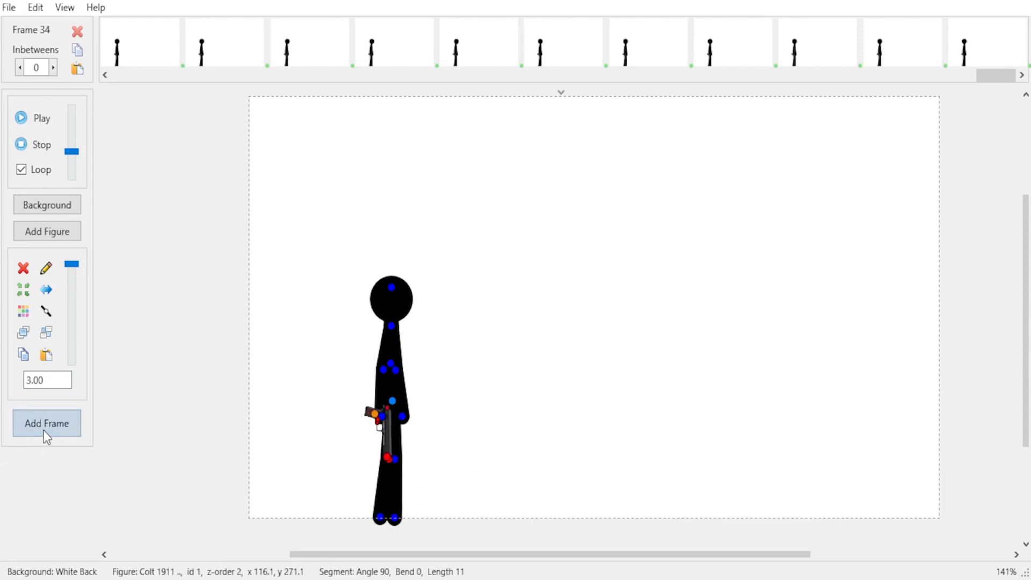
left_click(390, 363, "shift")
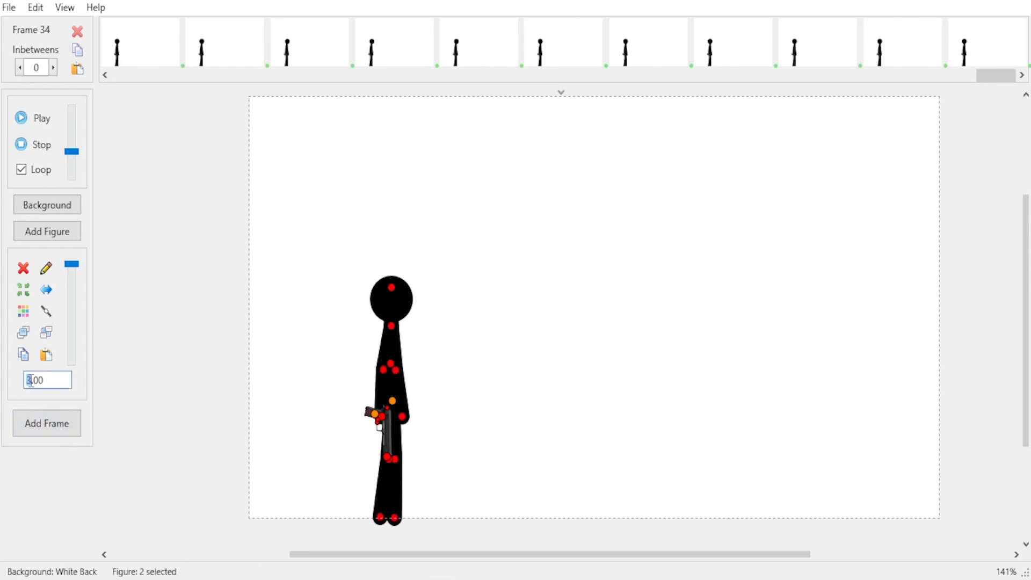
key("Return")
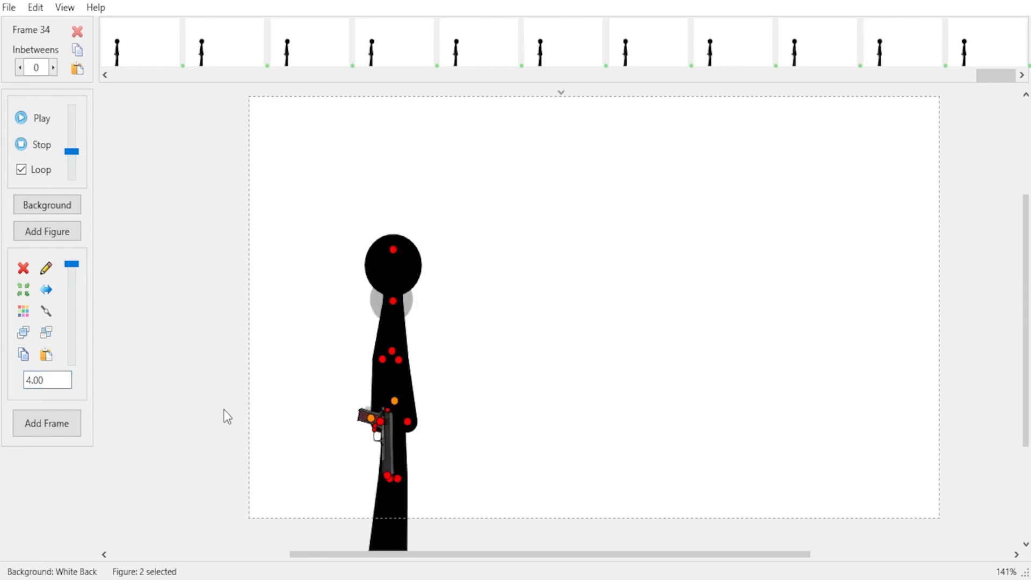
left_click(48, 427)
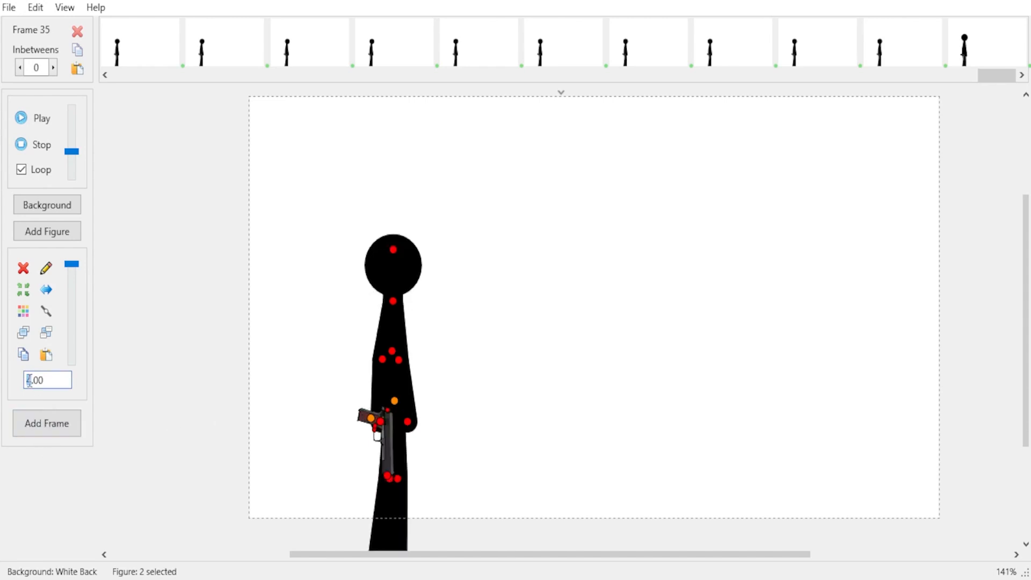
key("Return")
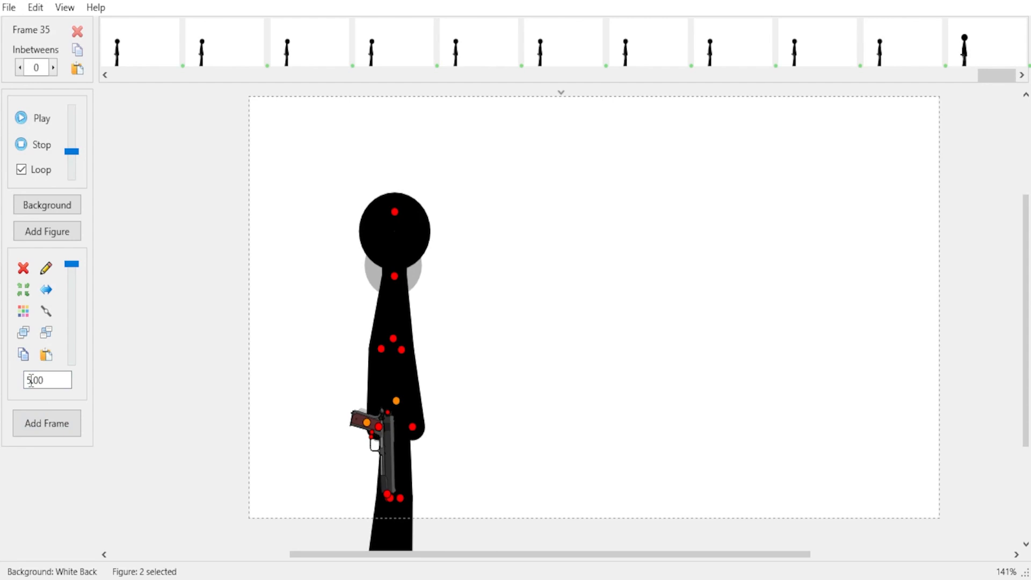
left_click(45, 424)
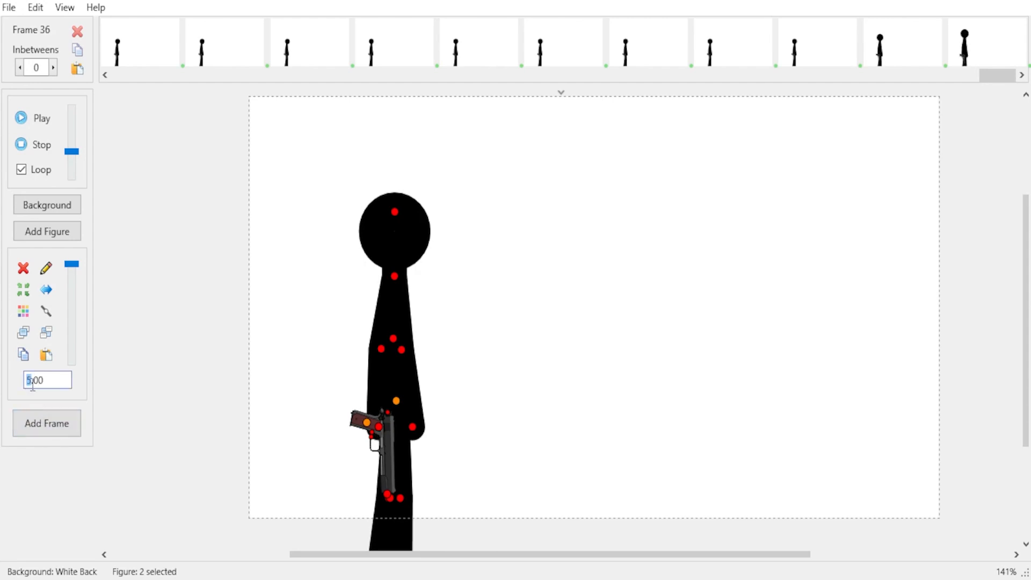
Scale the selected figure and pistol to 6 and 7, adding a frame at each size, and add two more frames at 7
key("Return")
left_click(37, 429)
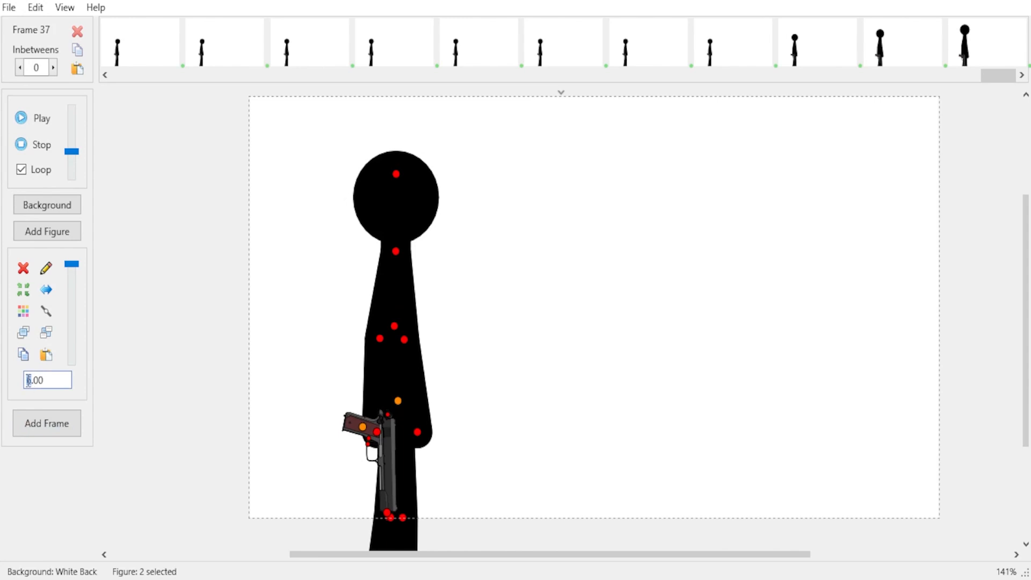
type("7")
key("Return")
left_click(28, 431)
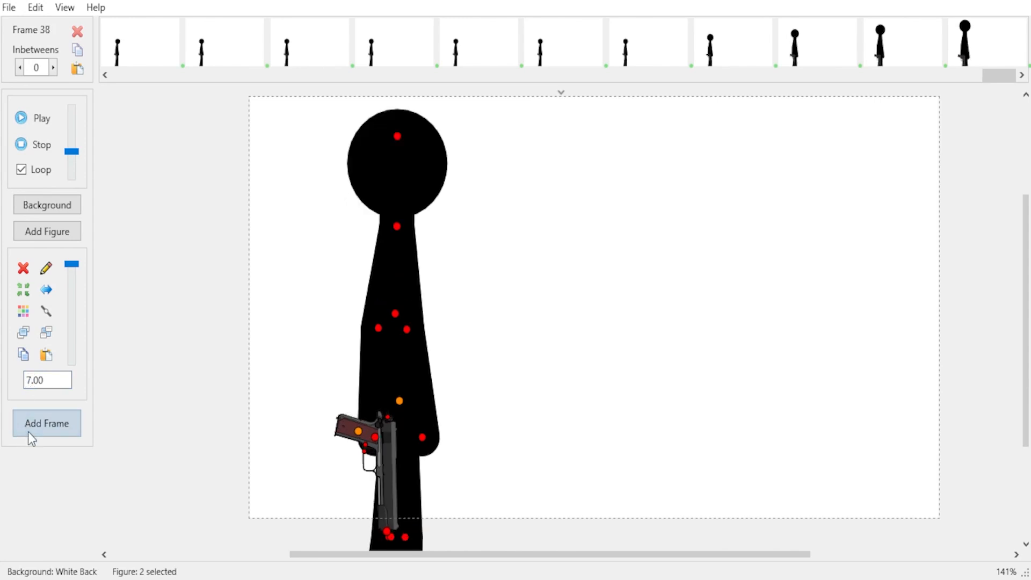
left_click(29, 430)
left_click(29, 430)
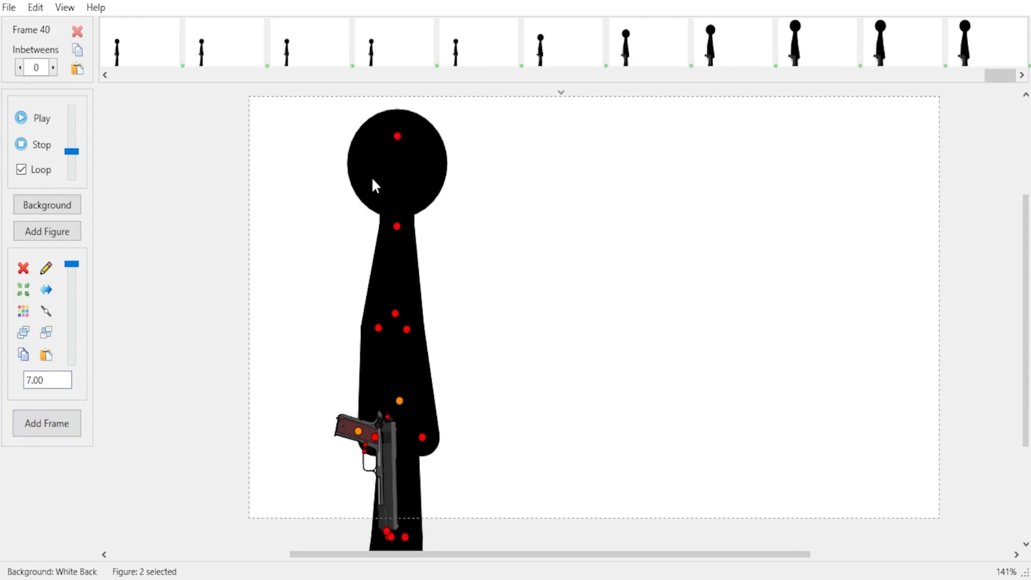
Tilt the enlarged figure's head forward gradually, adding frames up to frame 48
left_click_drag(397, 136, 426, 140)
key("space")
key("space")
key("space")
key("space")
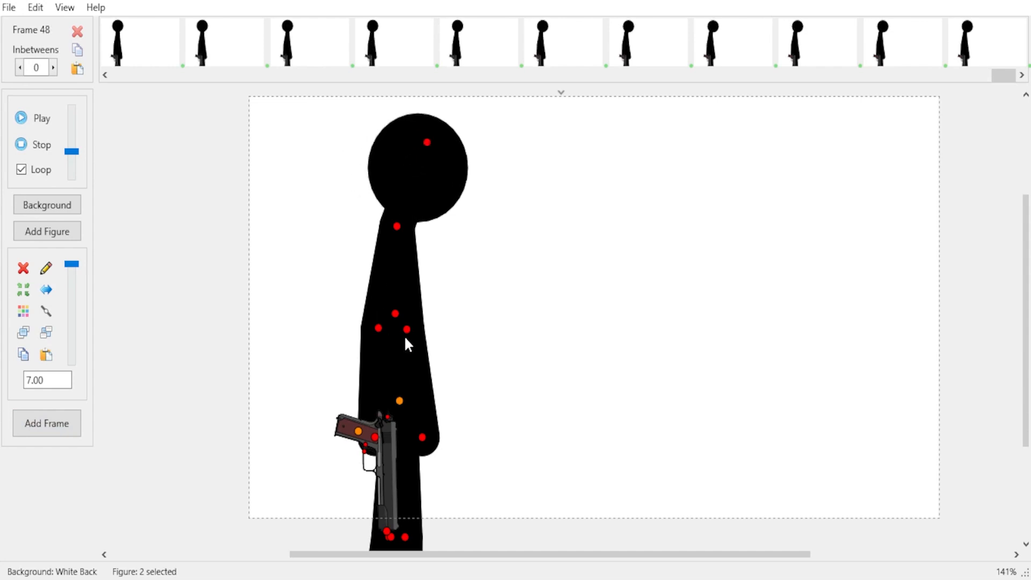
Draw the front arm in toward the body over added frames up to frame 53, and play the animation to review it
left_click_drag(405, 329, 398, 329)
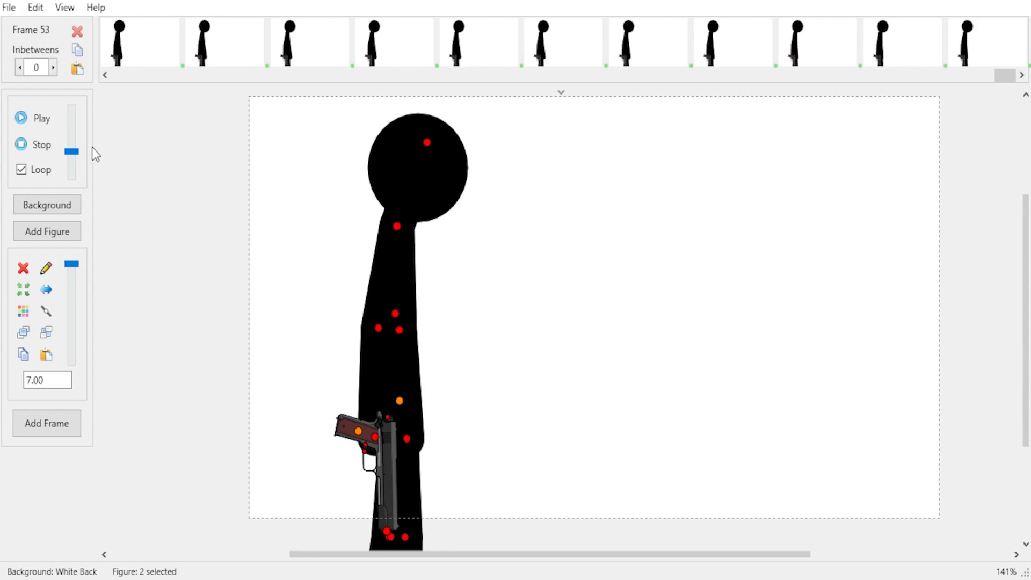
left_click(35, 115)
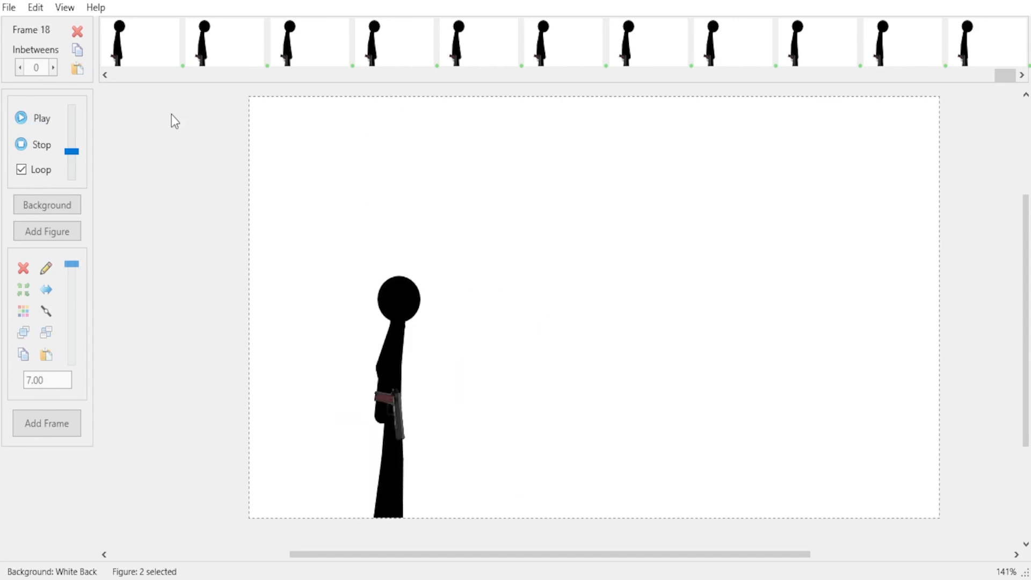
left_click(20, 146)
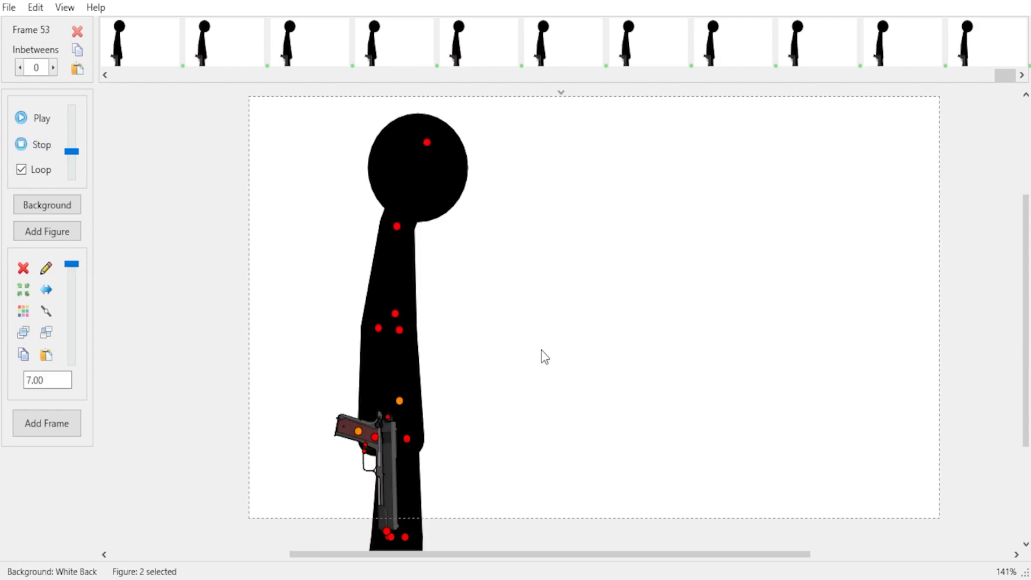
Swing the front arm and pistol forward, raise the forearm with the muzzle angled downward, and add frames up to frame 55
scroll(536, 347, "down", 2)
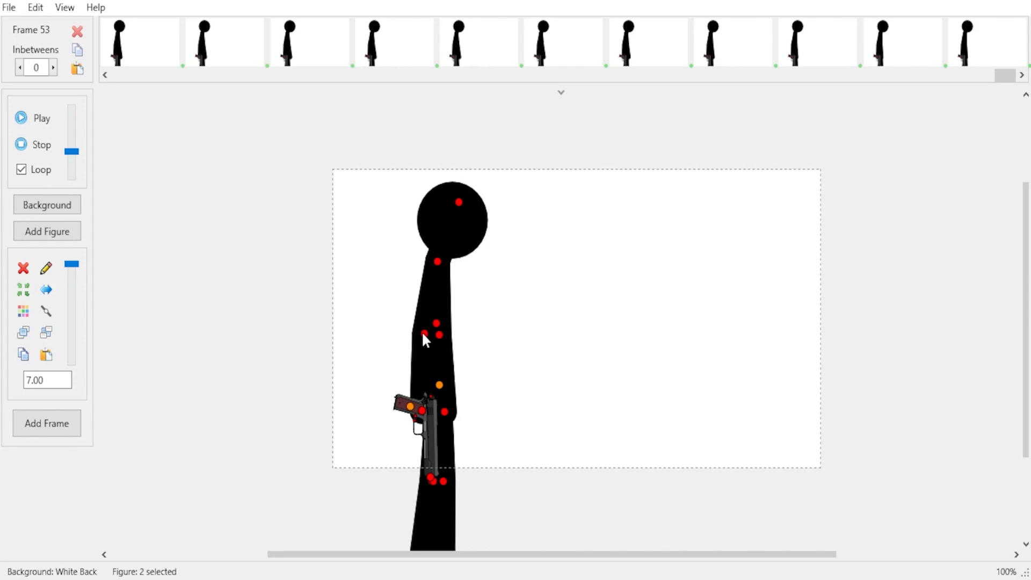
left_click_drag(424, 335, 457, 333)
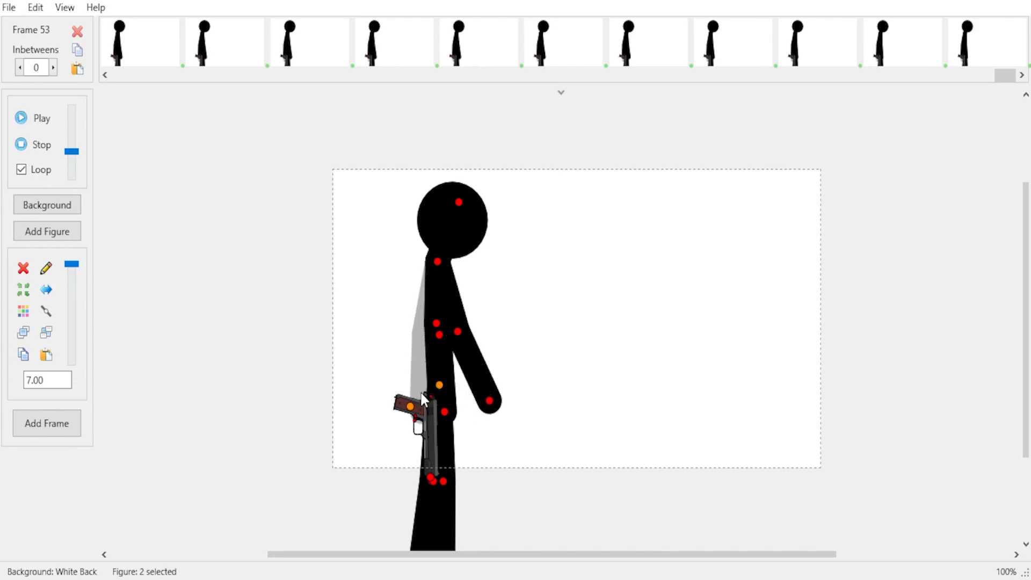
left_click_drag(411, 412, 517, 352)
left_click(25, 422)
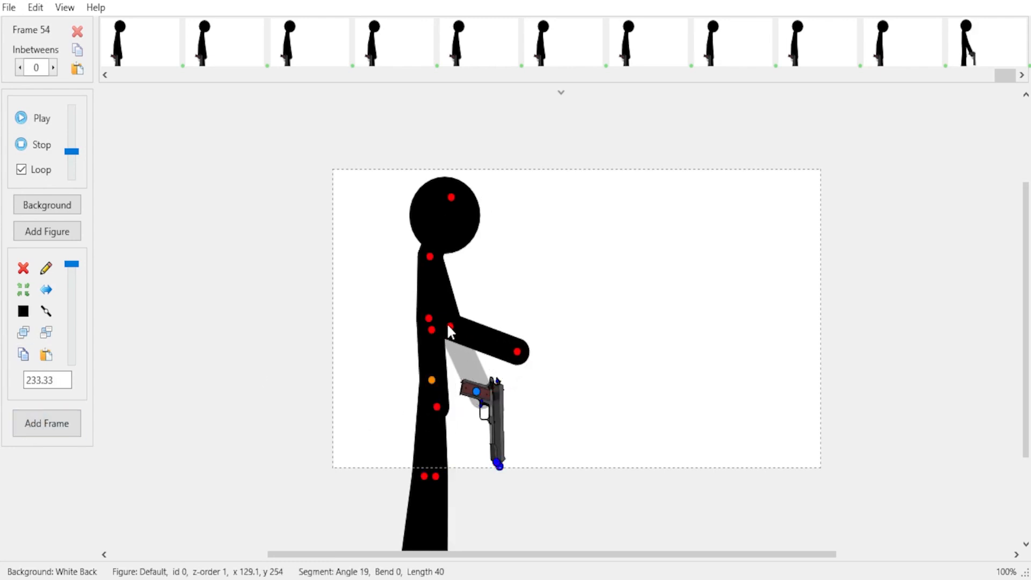
left_click_drag(449, 326, 458, 323)
left_click_drag(478, 395, 519, 318)
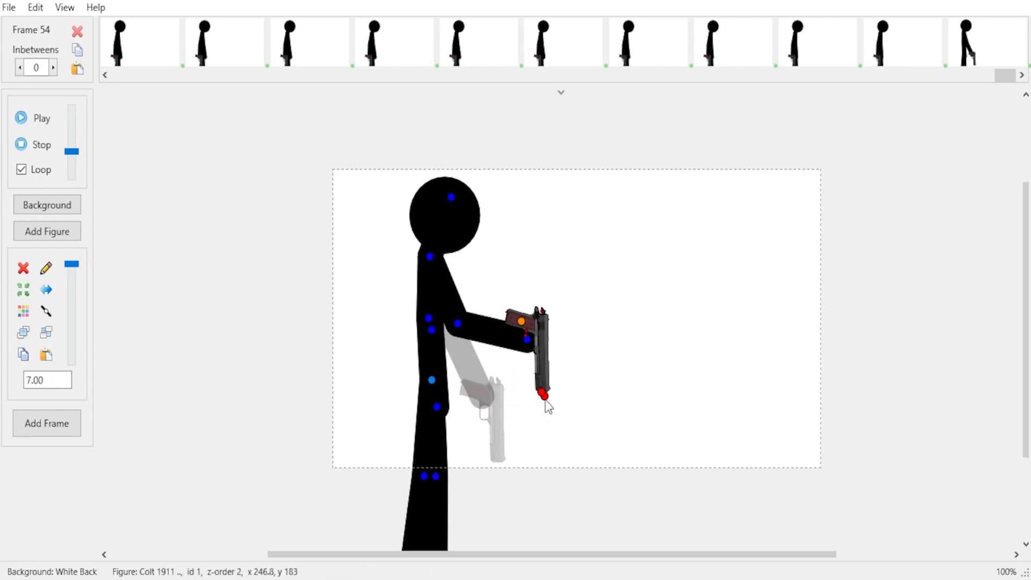
left_click_drag(543, 396, 580, 381)
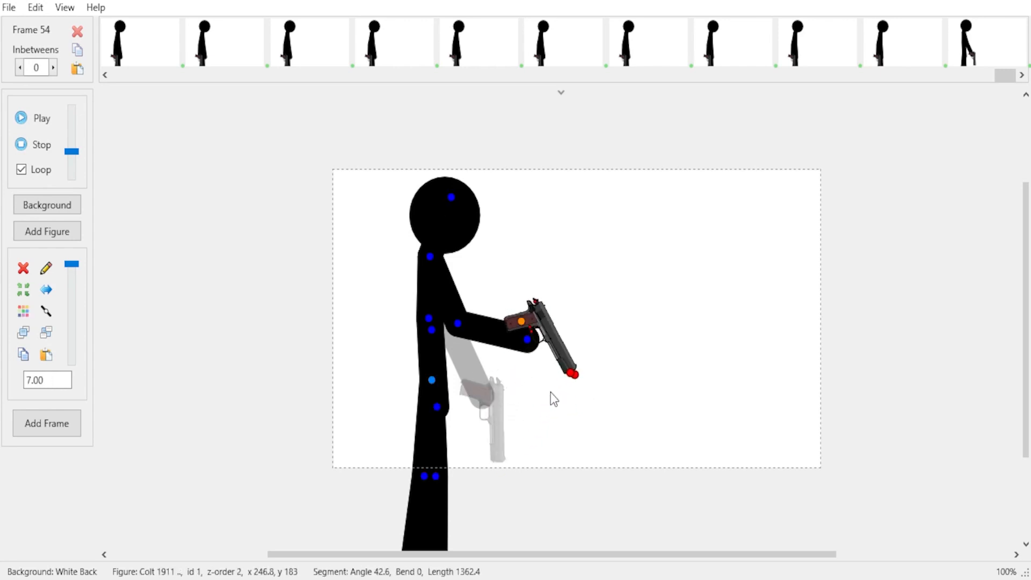
left_click(47, 424)
Toss the pistol upward out of the raised hand, tilting the head back and starting the pistol's spin over added frames up to frame 57
left_click(527, 340)
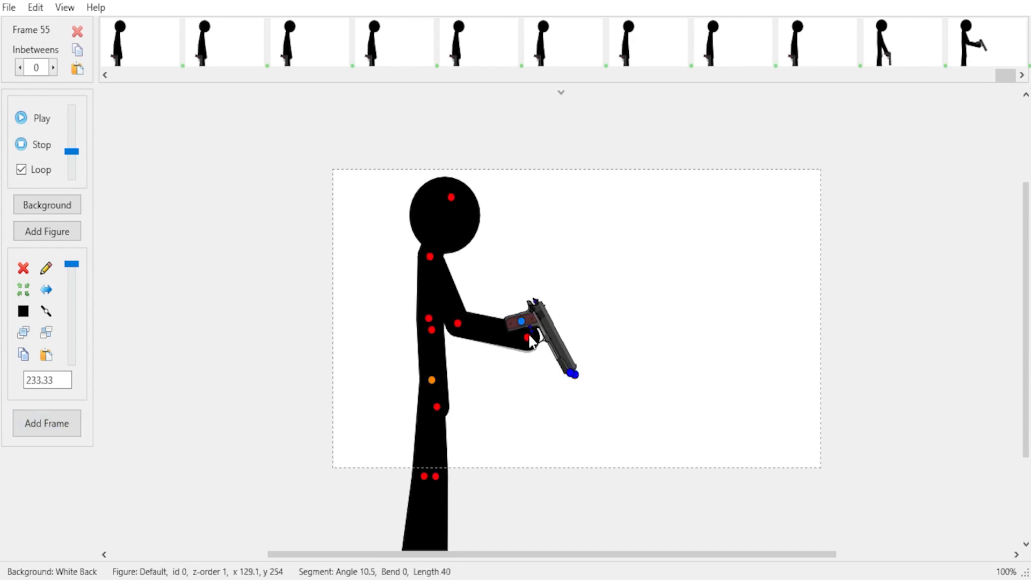
left_click_drag(527, 340, 527, 260)
left_click_drag(450, 197, 442, 190)
left_click(47, 423)
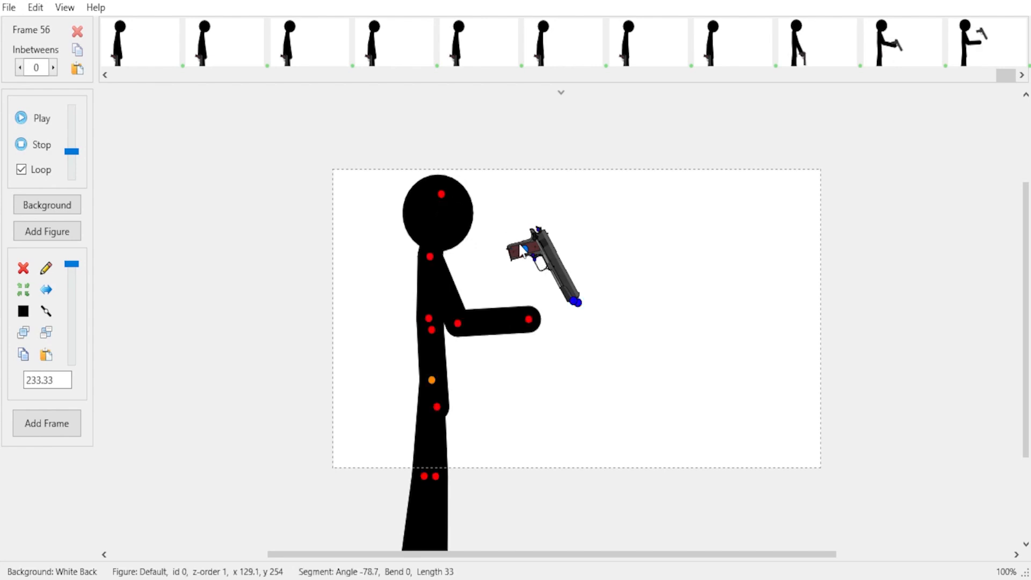
left_click_drag(547, 272, 548, 236)
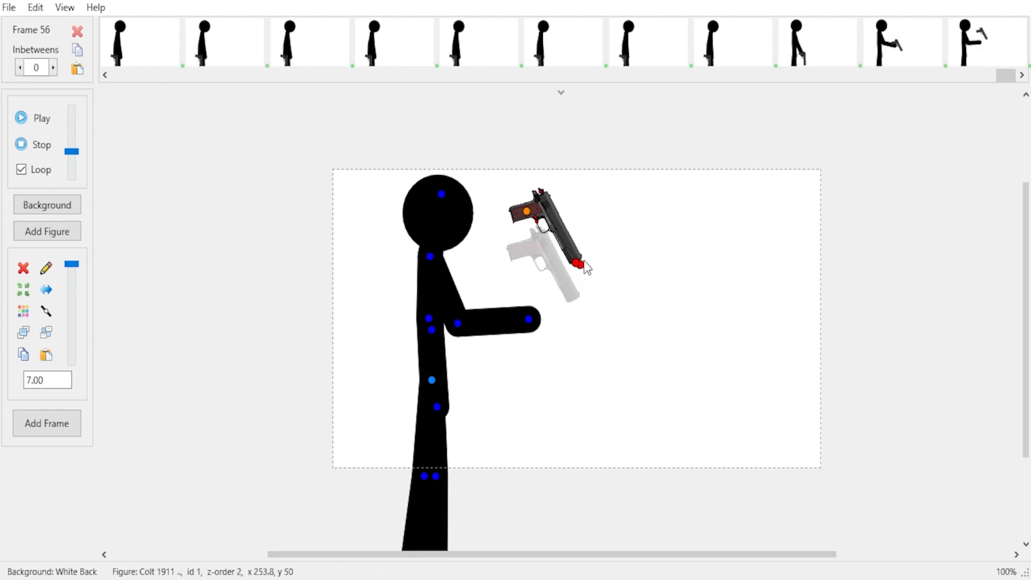
left_click_drag(586, 271, 522, 311)
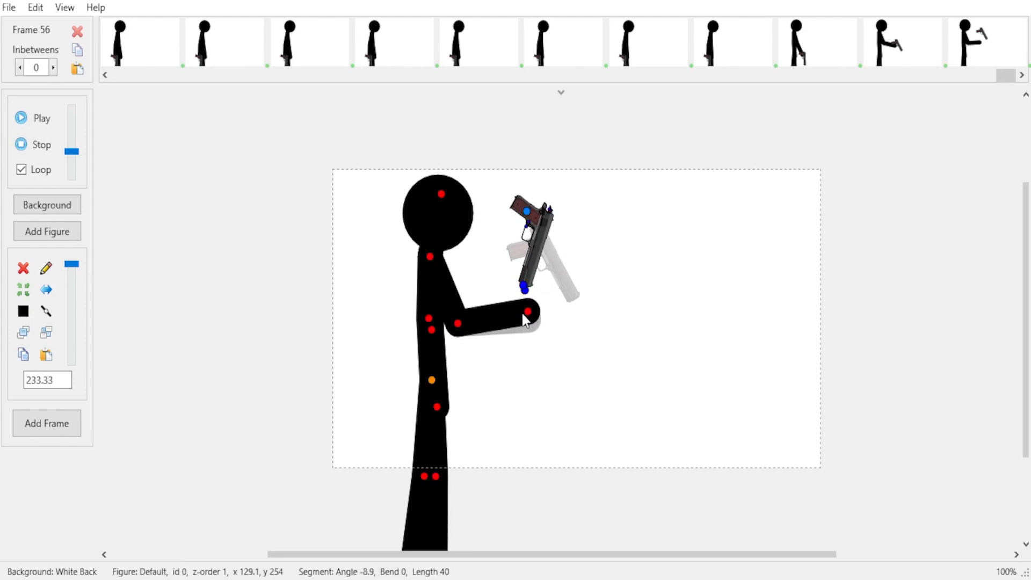
key("Return")
Spin the airborne pistol past the head with the muzzle turning back and upward, nudging the forearm up over added frames up to frame 59
left_click_drag(527, 213, 526, 196)
left_click_drag(522, 271, 470, 244)
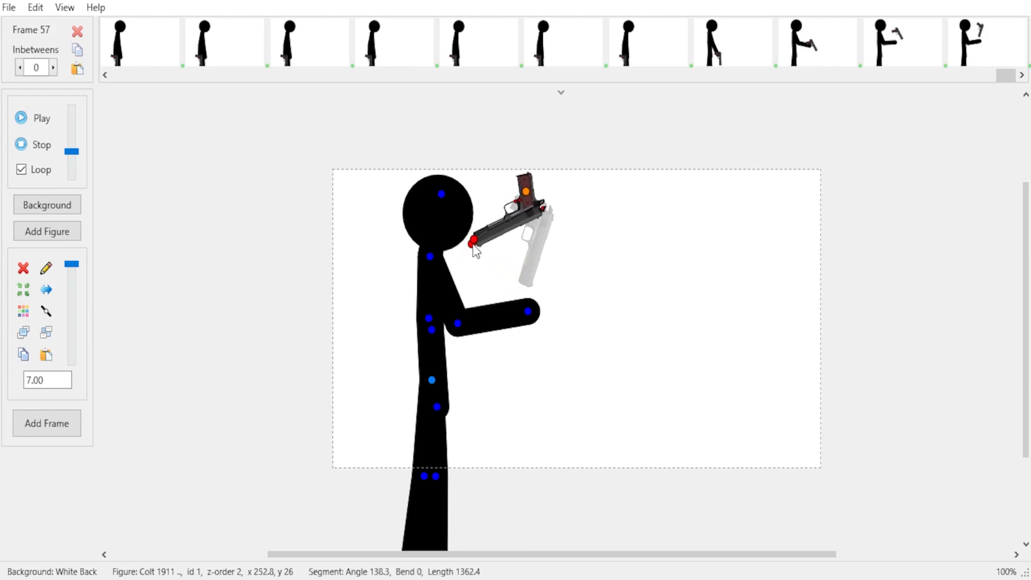
left_click_drag(531, 190, 533, 187)
left_click_drag(531, 312, 527, 304)
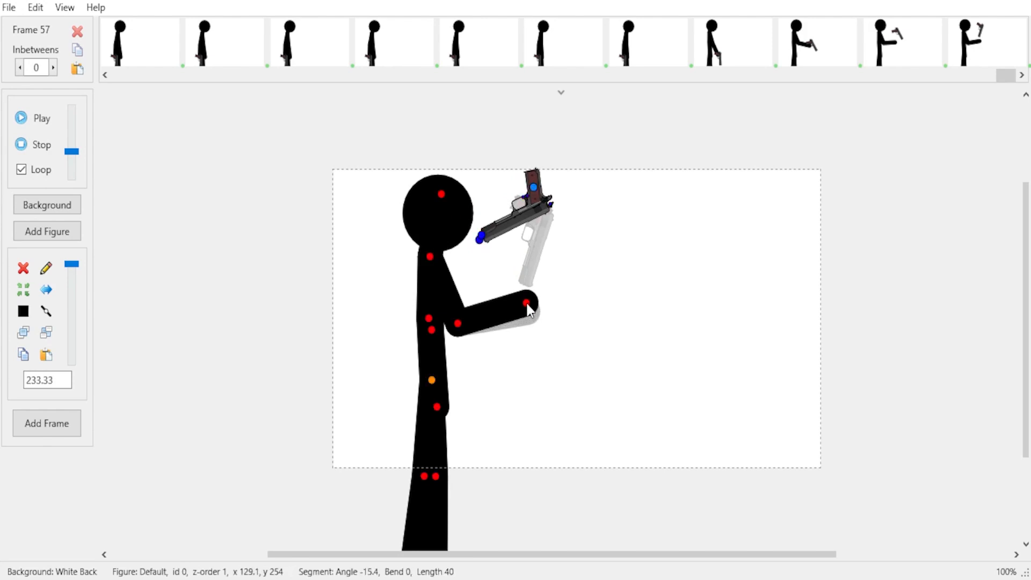
key("Return")
left_click_drag(478, 241, 470, 154)
left_click_drag(535, 192, 547, 230)
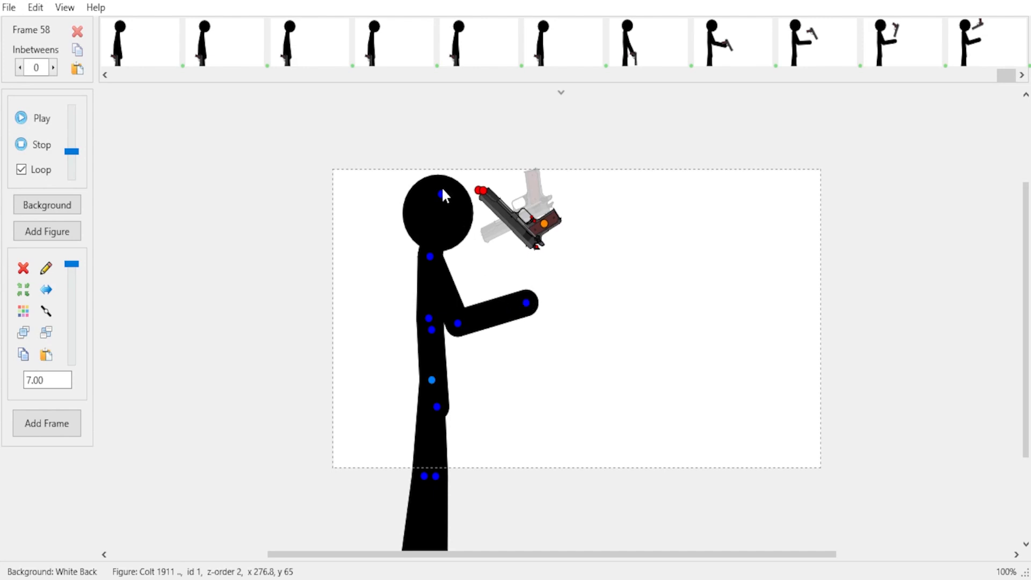
left_click_drag(442, 194, 549, 180)
key("space")
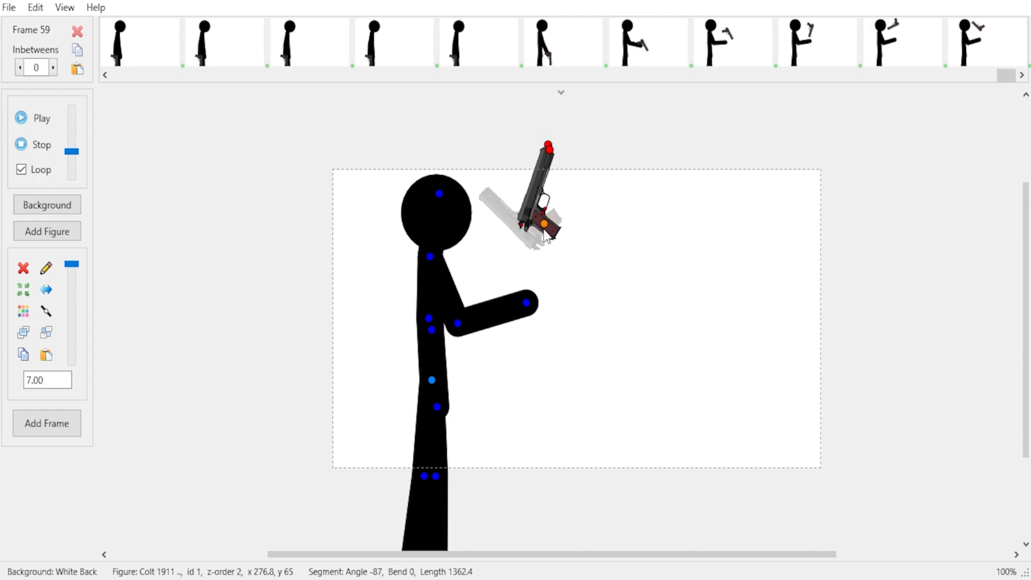
Drop the spinning pistol into the front hand, dipping and re-extending the arm for the catch over added frames up to frame 61
left_click_drag(543, 228, 538, 277)
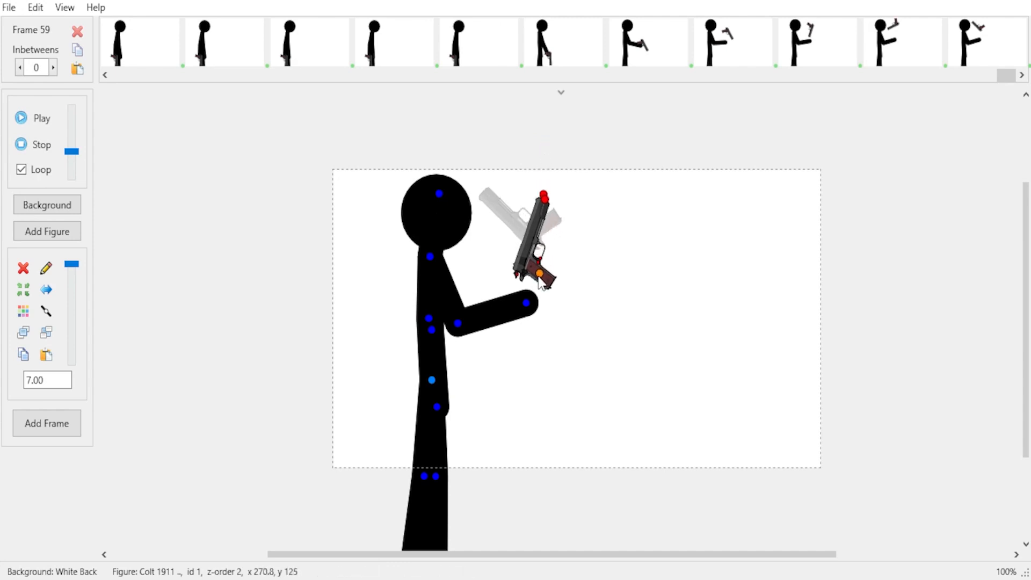
left_click(460, 330)
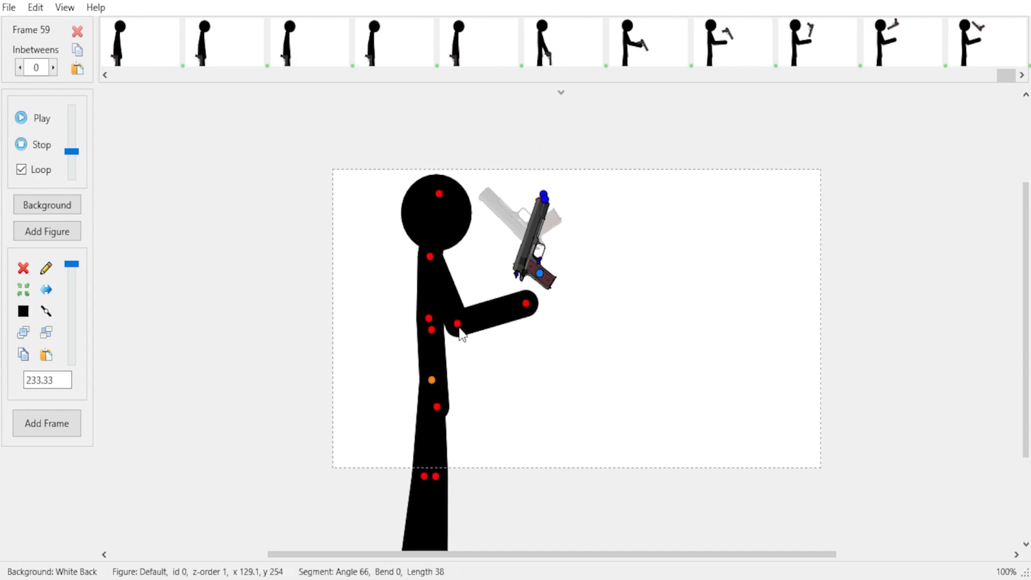
left_click_drag(461, 331, 527, 319)
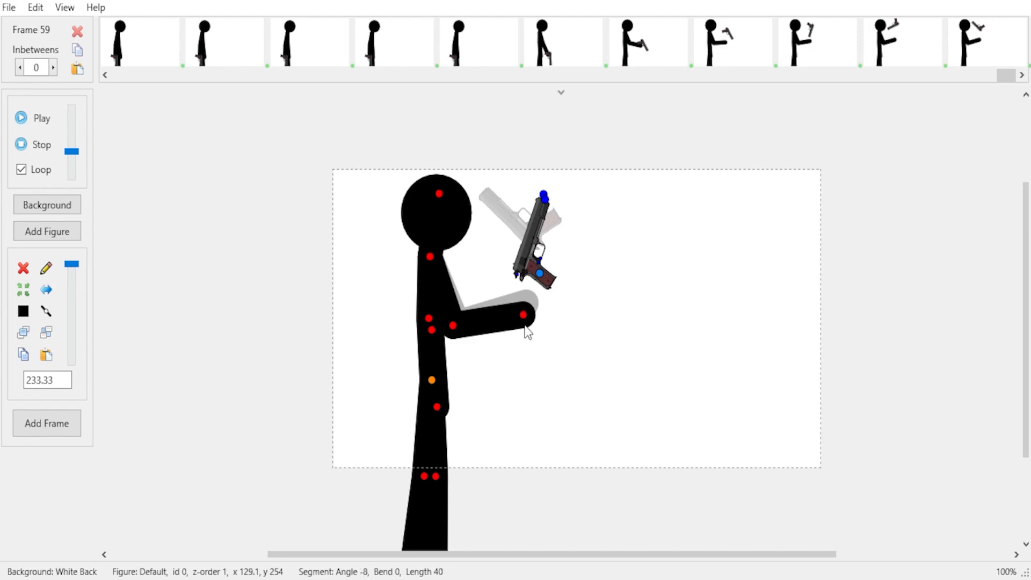
key("space")
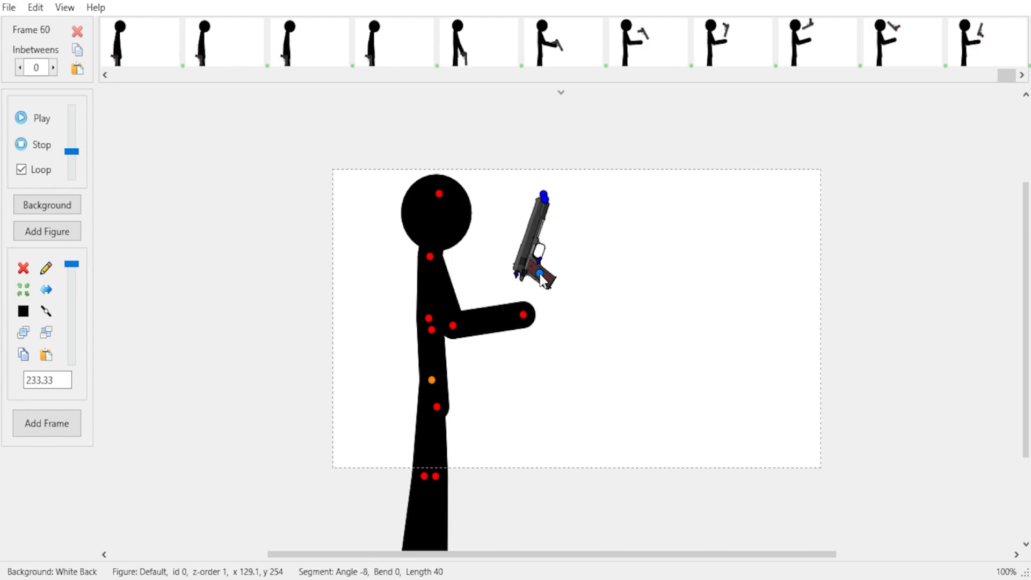
left_click_drag(541, 279, 522, 338)
left_click_drag(452, 326, 466, 318)
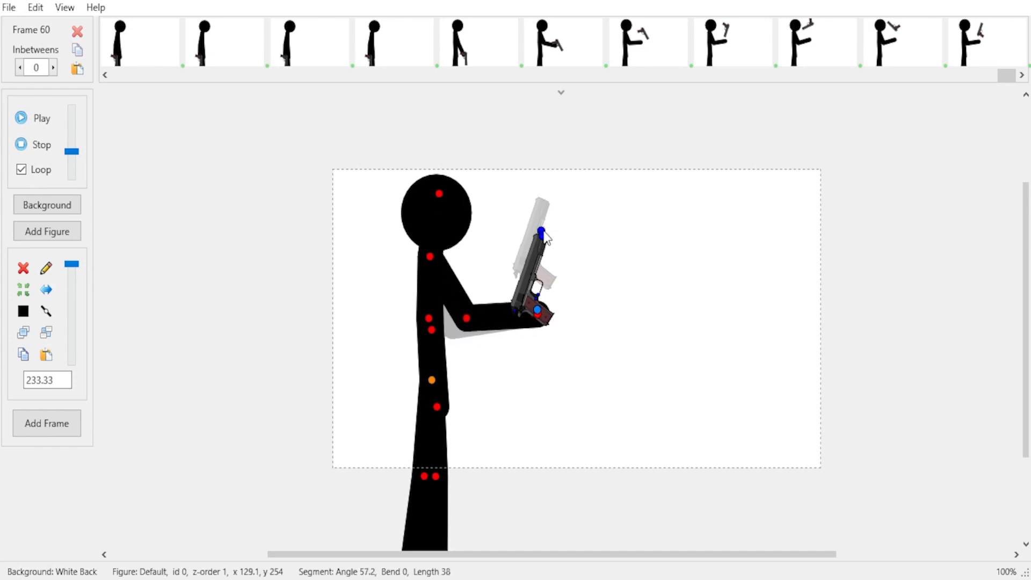
left_click_drag(541, 232, 577, 246)
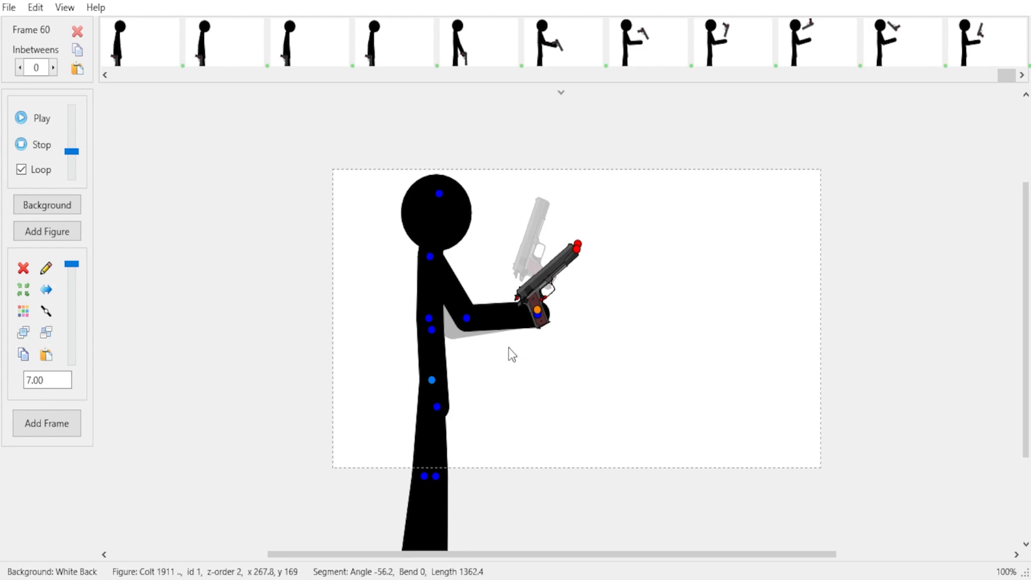
key("Return")
Dip the arm and caught pistol slightly, raise them again with the barrel leveled forward, and add frames up to frame 63
left_click_drag(468, 321, 465, 322)
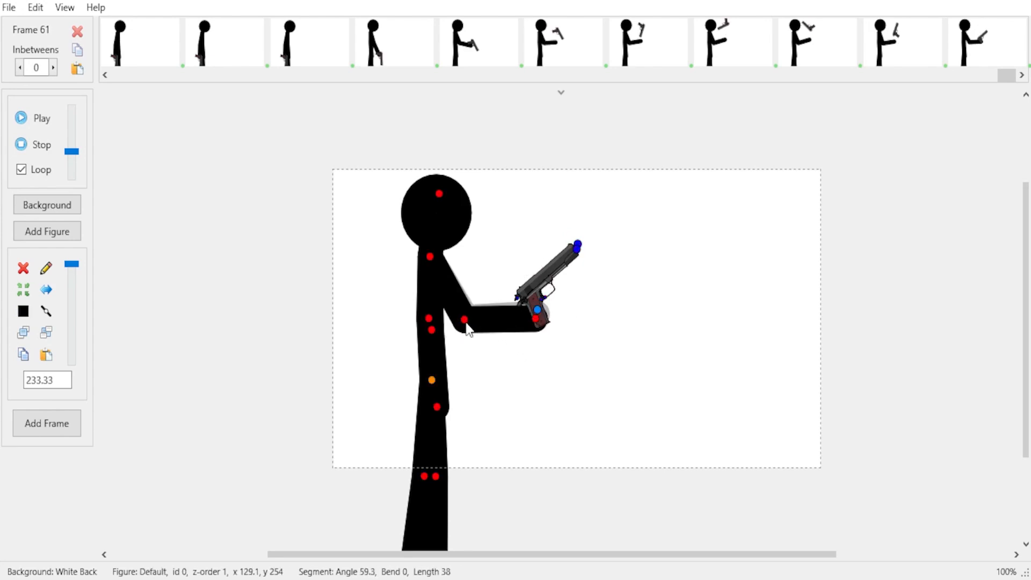
left_click_drag(539, 310, 539, 317)
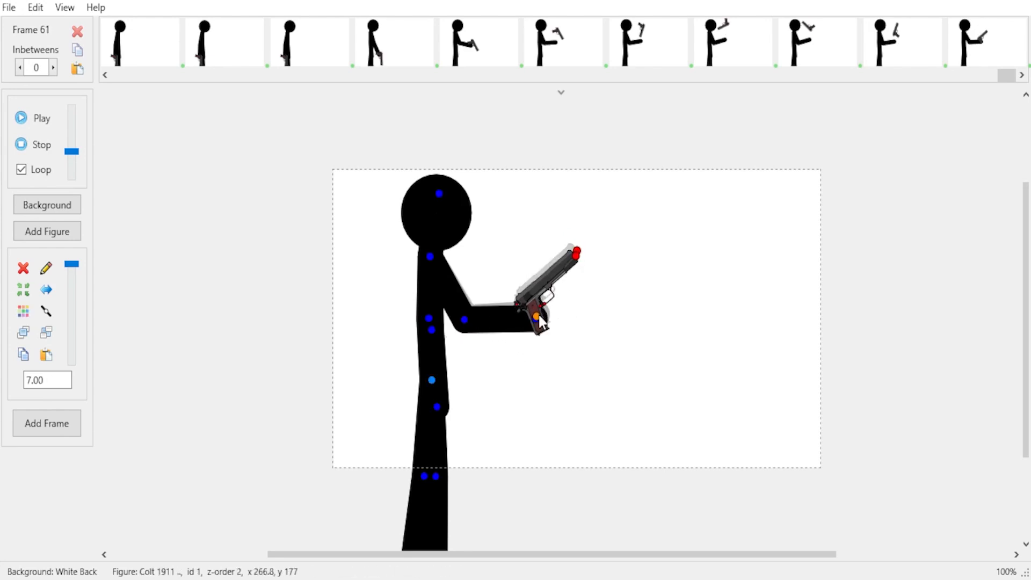
key("Return")
left_click_drag(464, 321, 468, 317)
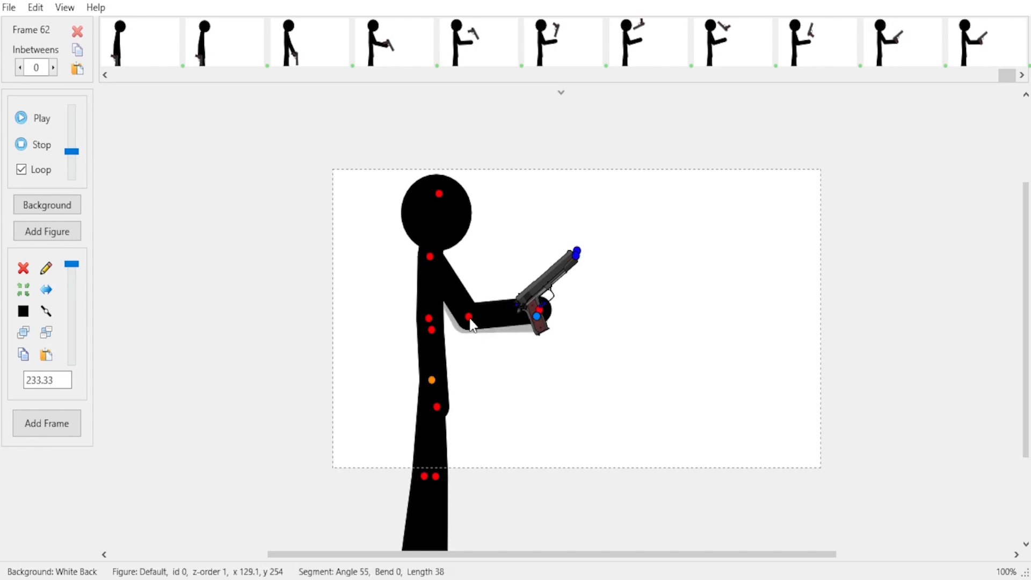
left_click(536, 317)
left_click_drag(535, 317, 539, 312)
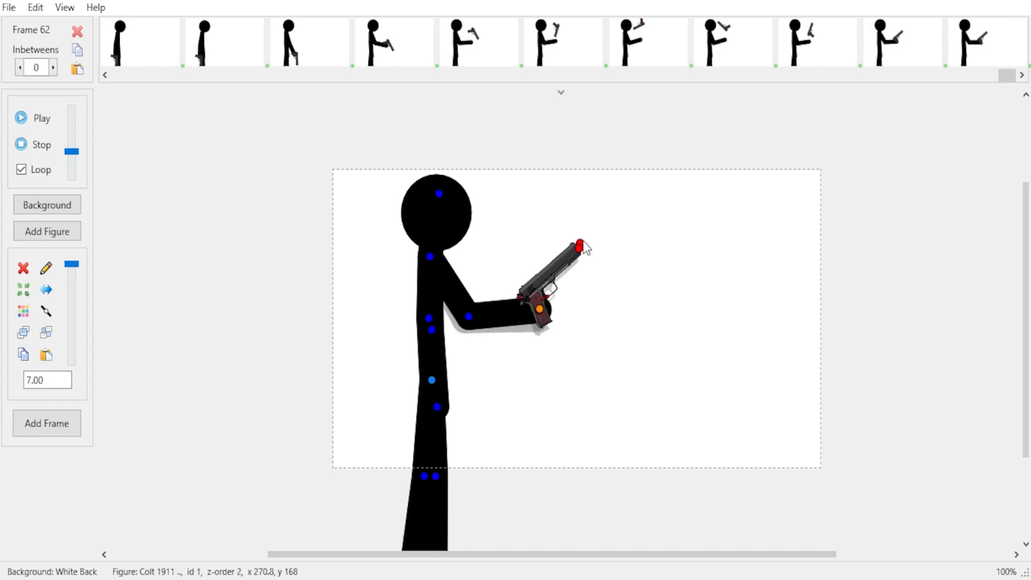
left_click_drag(579, 247, 614, 280)
key("Return")
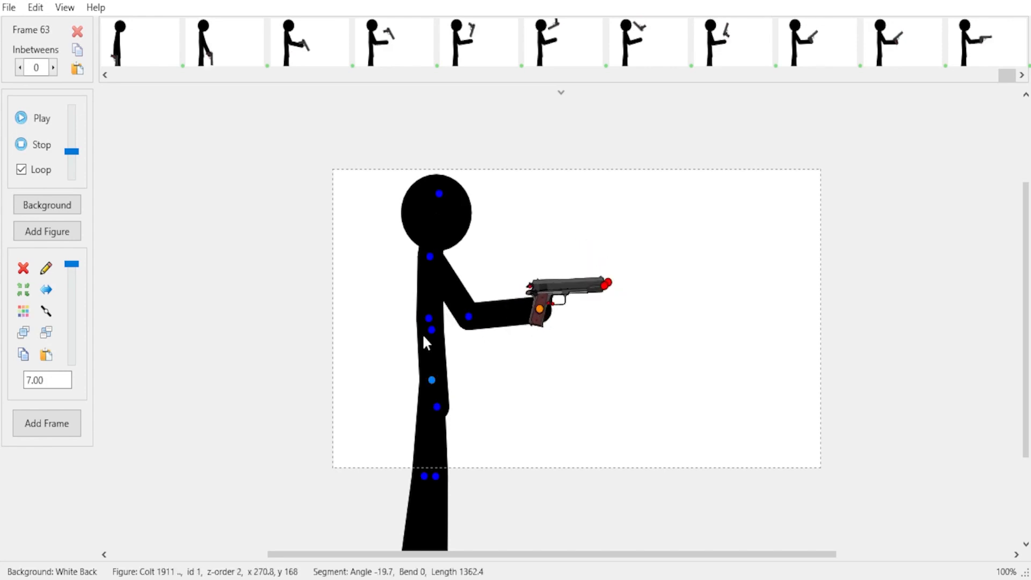
Raise the front arm and leveled pistol slightly in frame 63 and add the frame to hold the aiming pose
left_click_drag(467, 318, 471, 314)
left_click(545, 310)
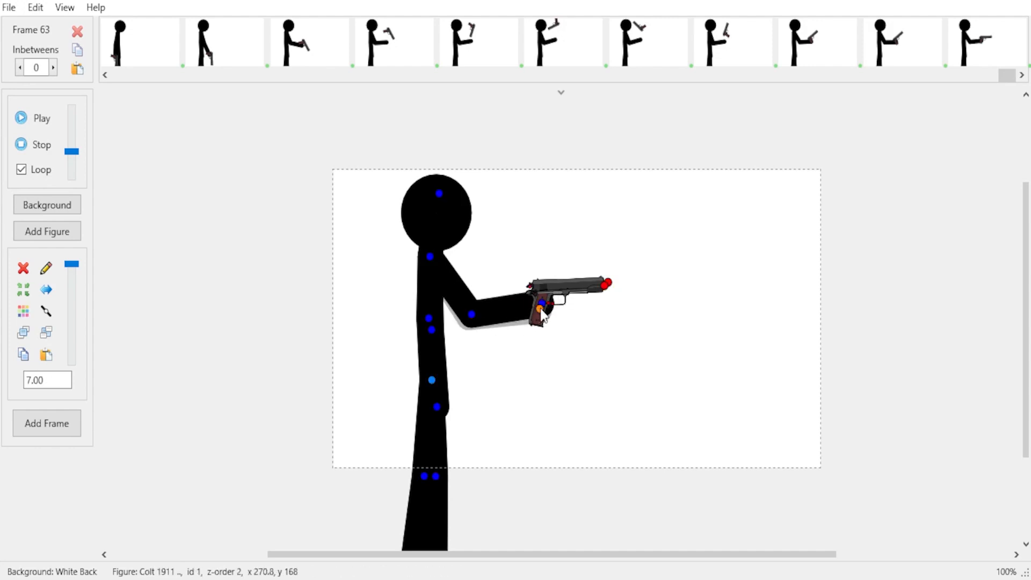
left_click_drag(546, 310, 542, 310)
key("Return")
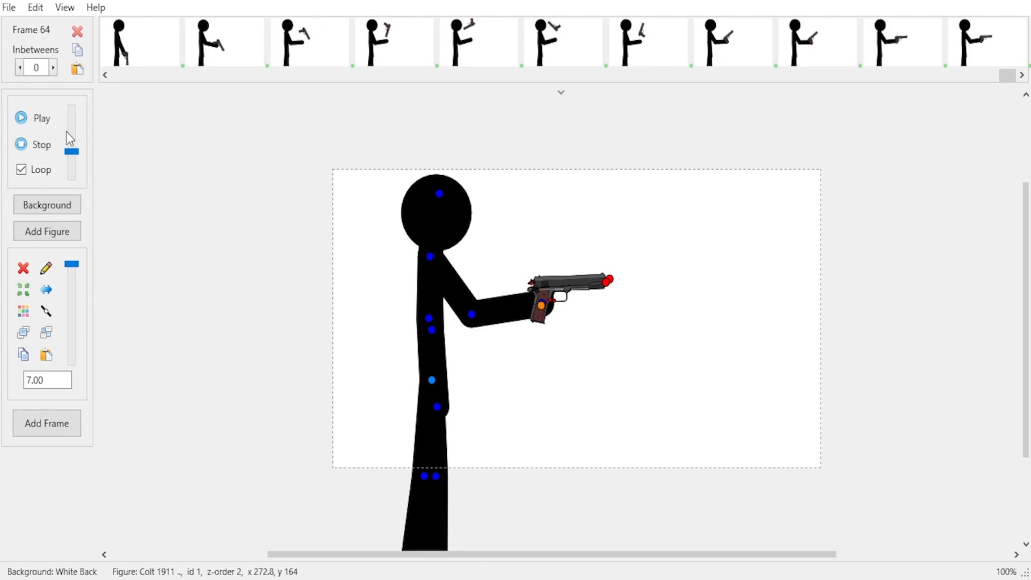
Play the animation, turn off looping, and replay it at a slightly raised playback speed
left_click(34, 117)
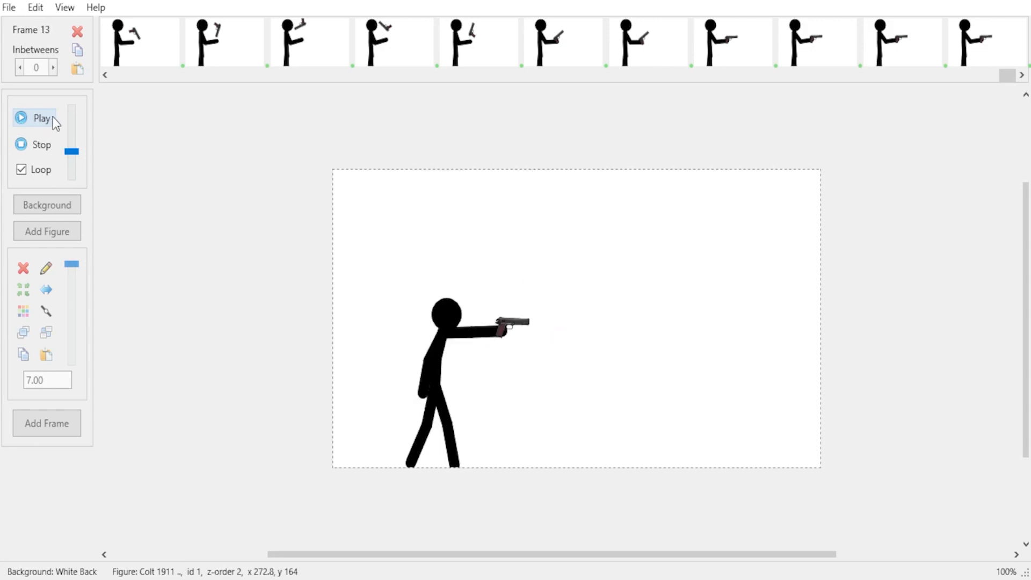
left_click(44, 167)
left_click(29, 148)
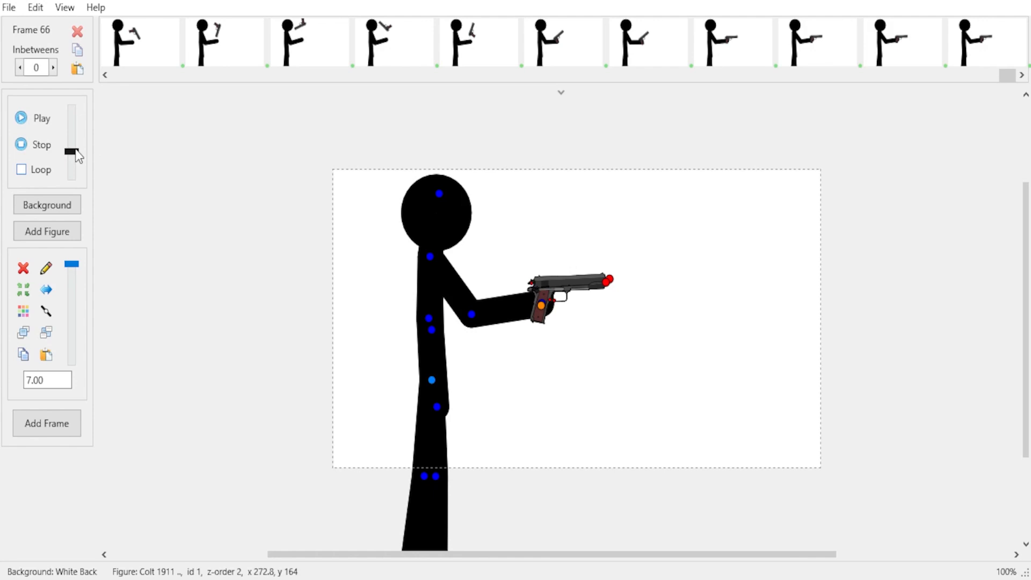
left_click_drag(75, 149, 69, 141)
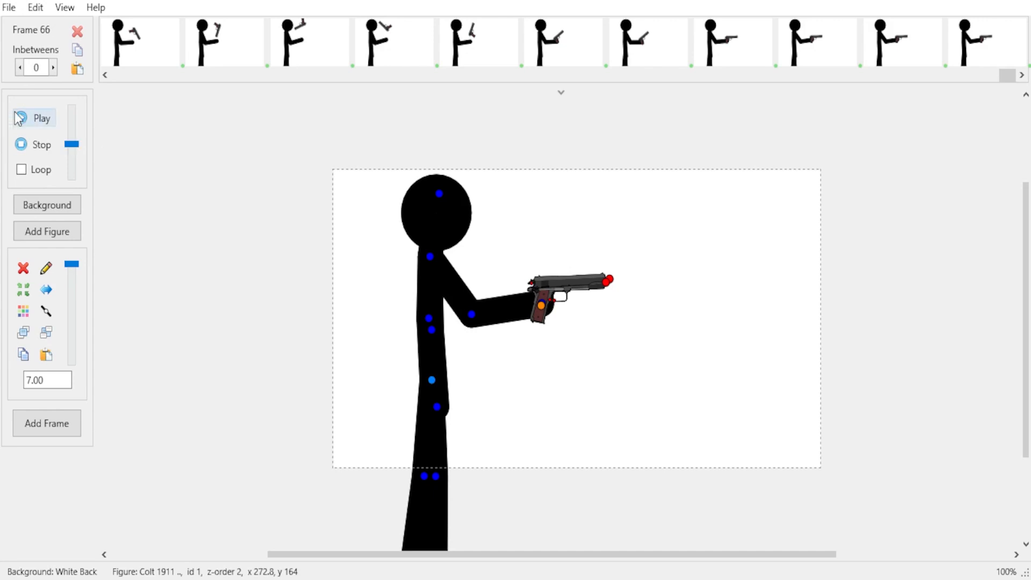
left_click(28, 118)
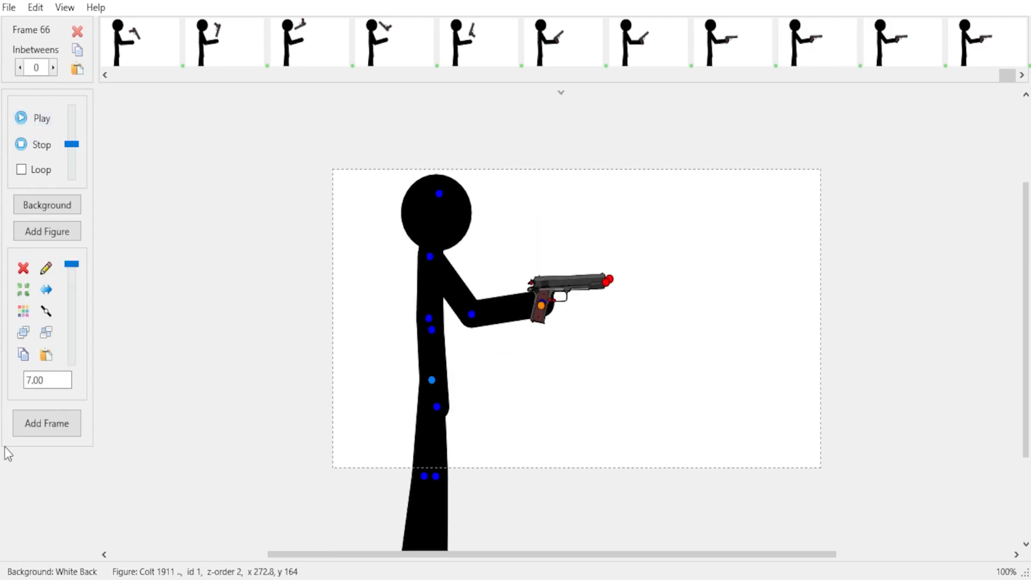
Add a hold frame, lower the front arm and pistol with the muzzle angled down in frame 67, and add that frame
left_click(43, 420)
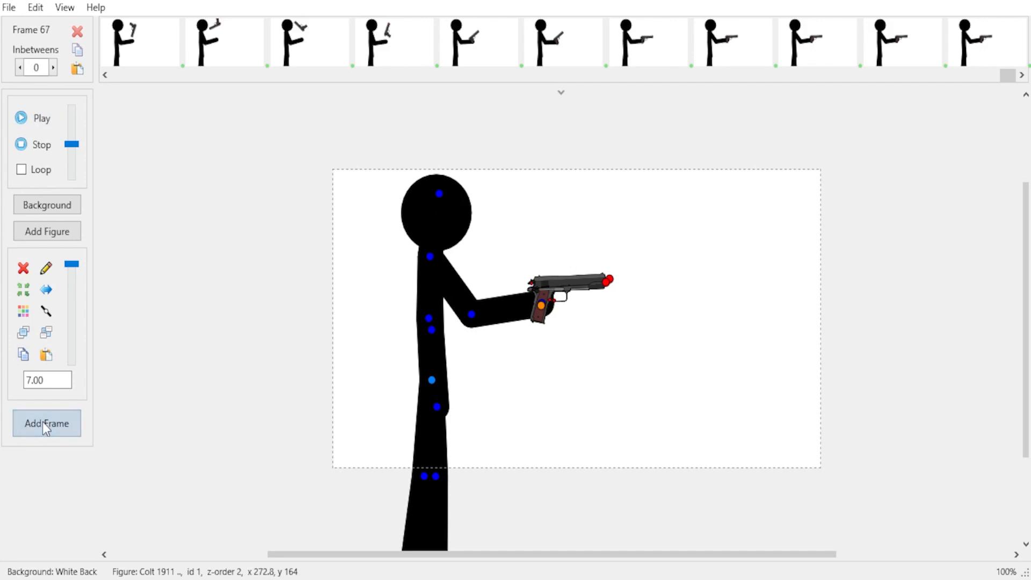
left_click_drag(472, 315, 481, 394)
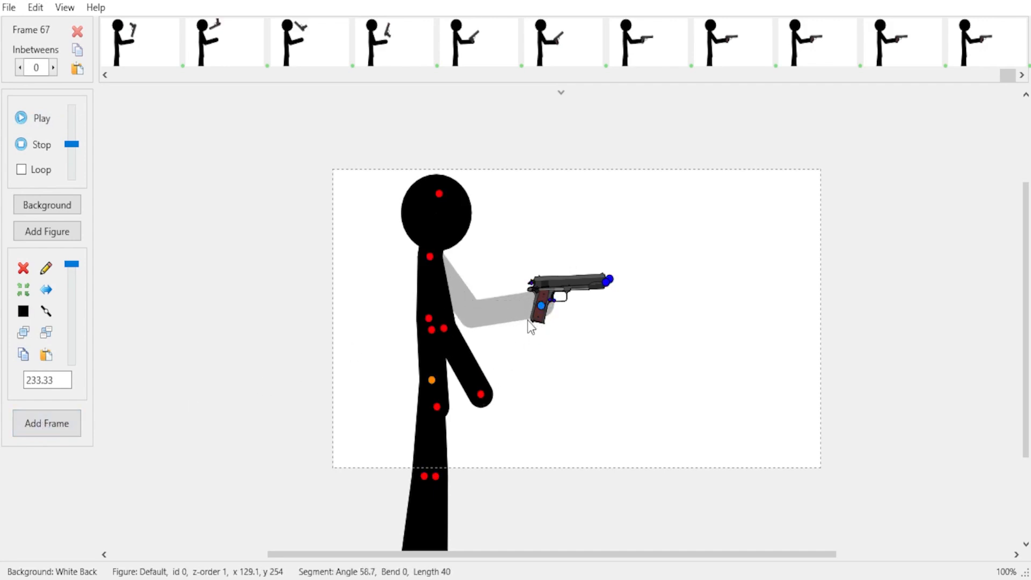
left_click(542, 313)
left_click_drag(542, 313, 482, 390)
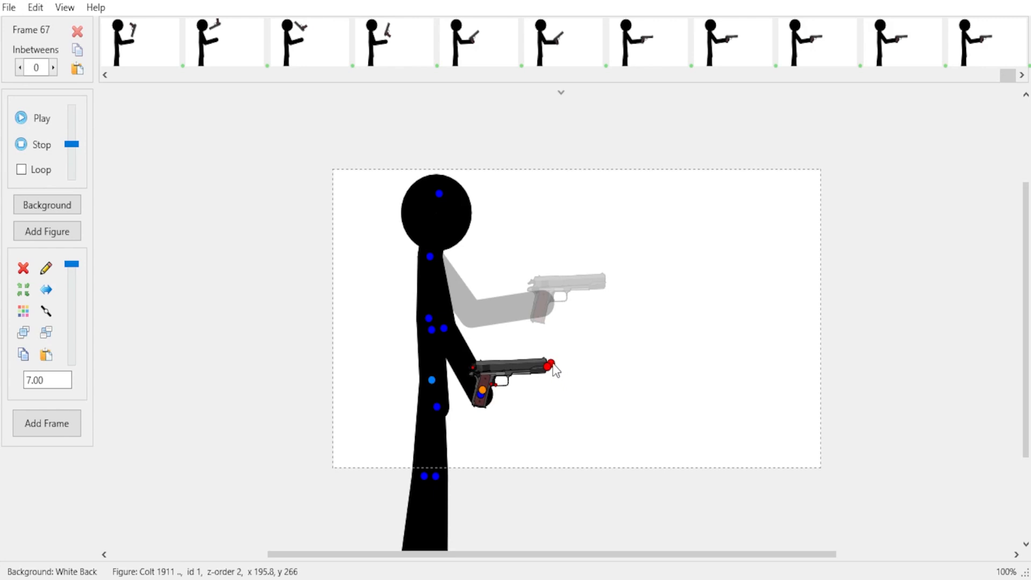
left_click_drag(555, 369, 547, 422)
key("Return")
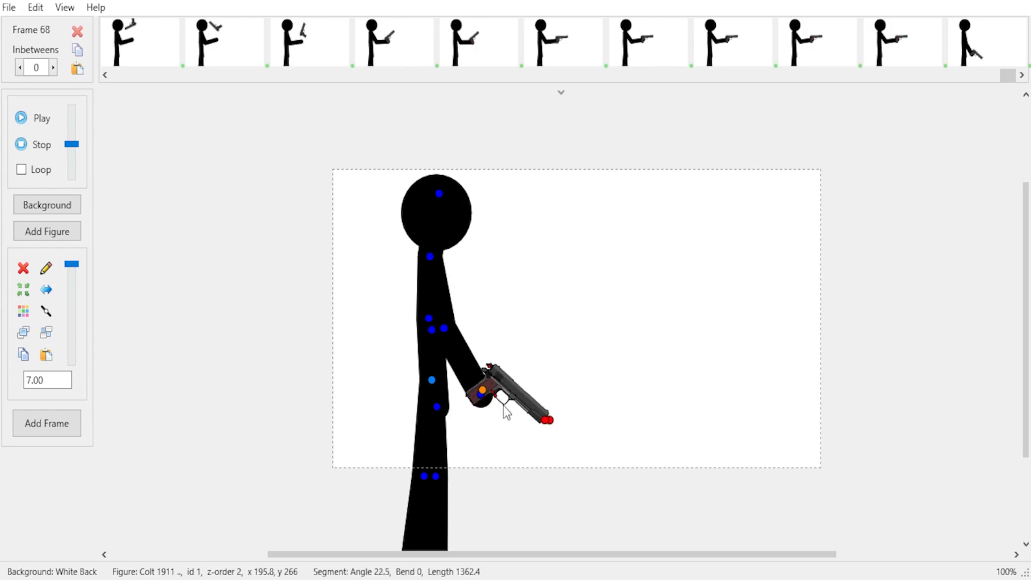
Lower the arm beside the body in frame 68, place the pistol in the hand with its muzzle pointing down, and add the frame
left_click(443, 330)
left_click_drag(443, 330, 417, 332)
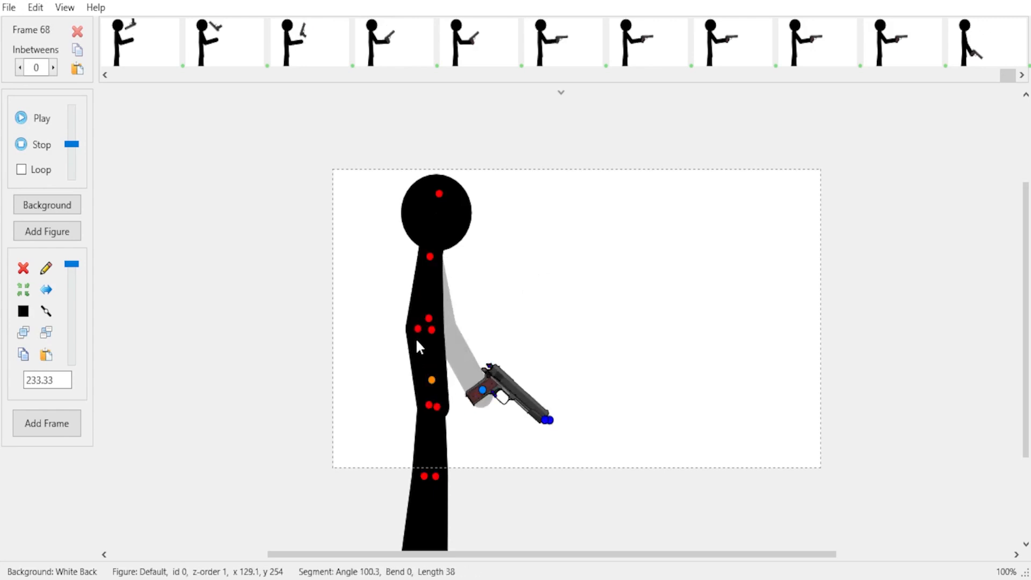
left_click(482, 399)
left_click_drag(483, 398, 425, 408)
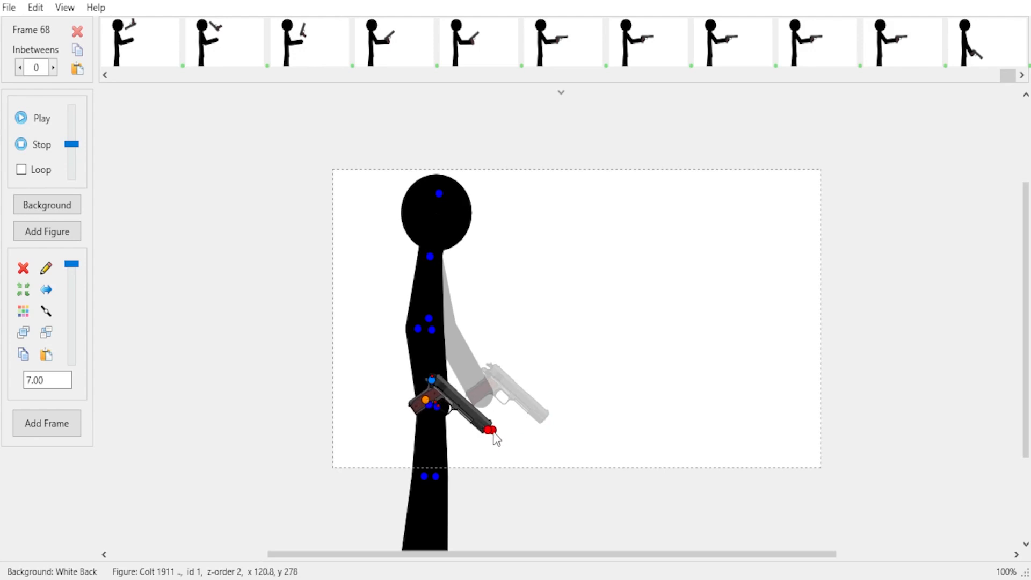
left_click_drag(494, 435, 443, 475)
key("Return")
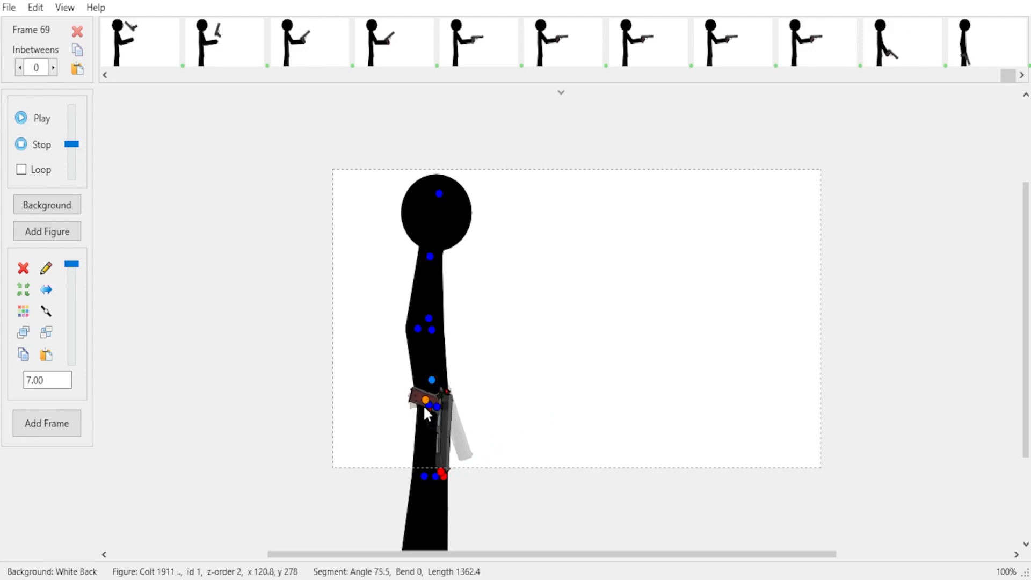
Reposition the pistol in frame 69 and add it, then spread the legs in frame 70 with figure and pistol moved forward and add that frame
left_click_drag(429, 409, 446, 375)
key("Return")
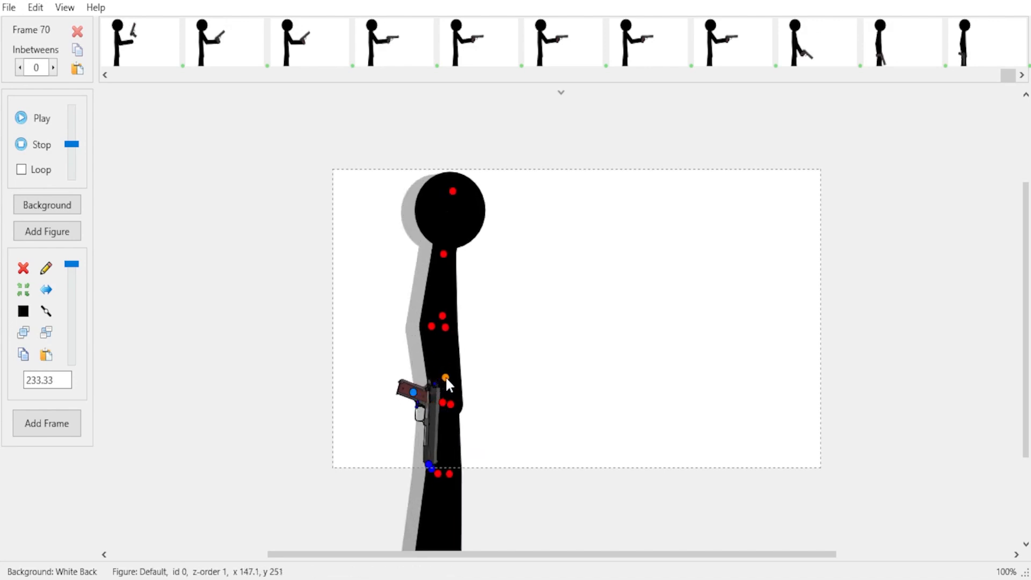
left_click_drag(449, 474, 428, 472)
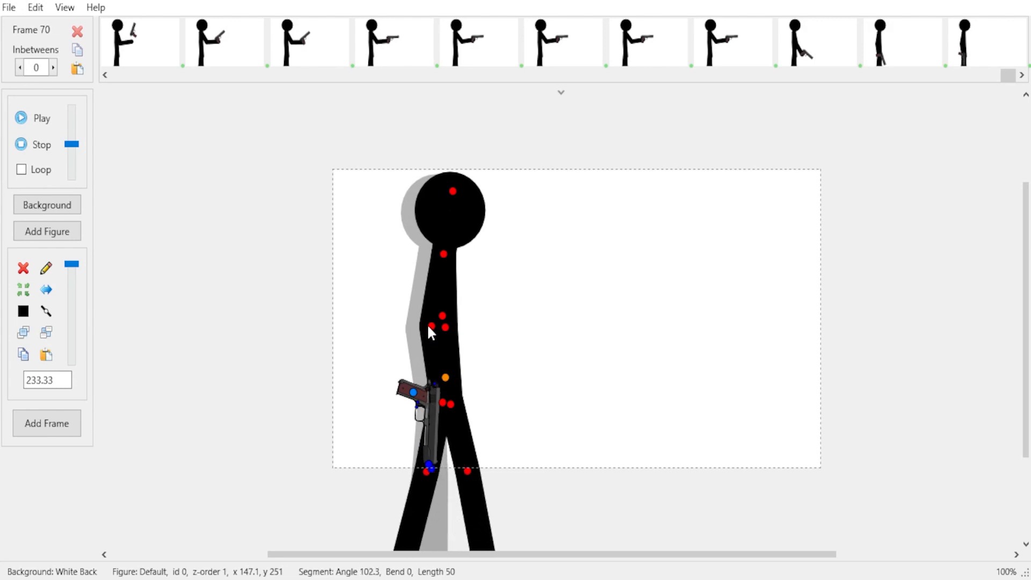
left_click_drag(413, 392, 427, 392)
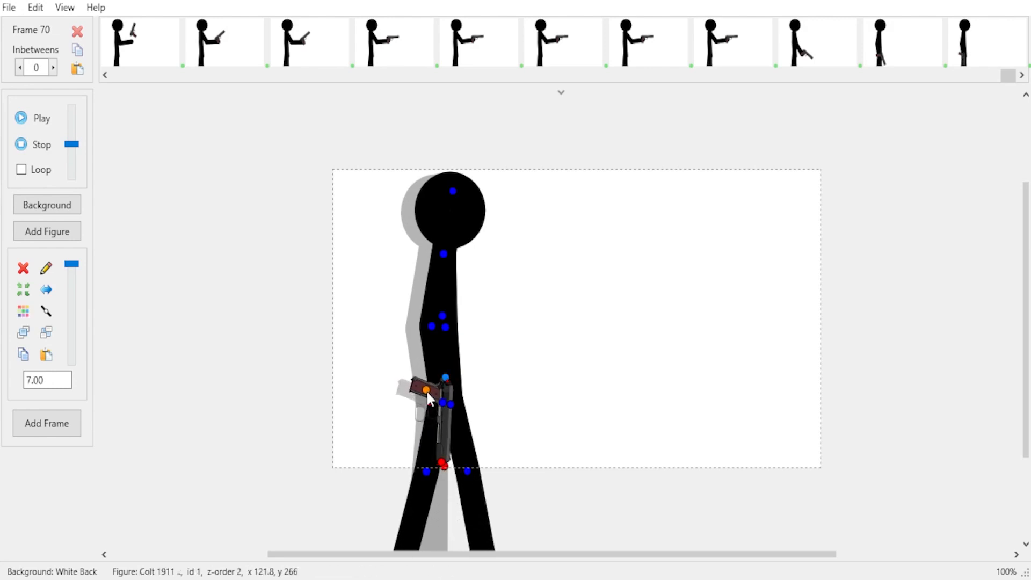
key("Return")
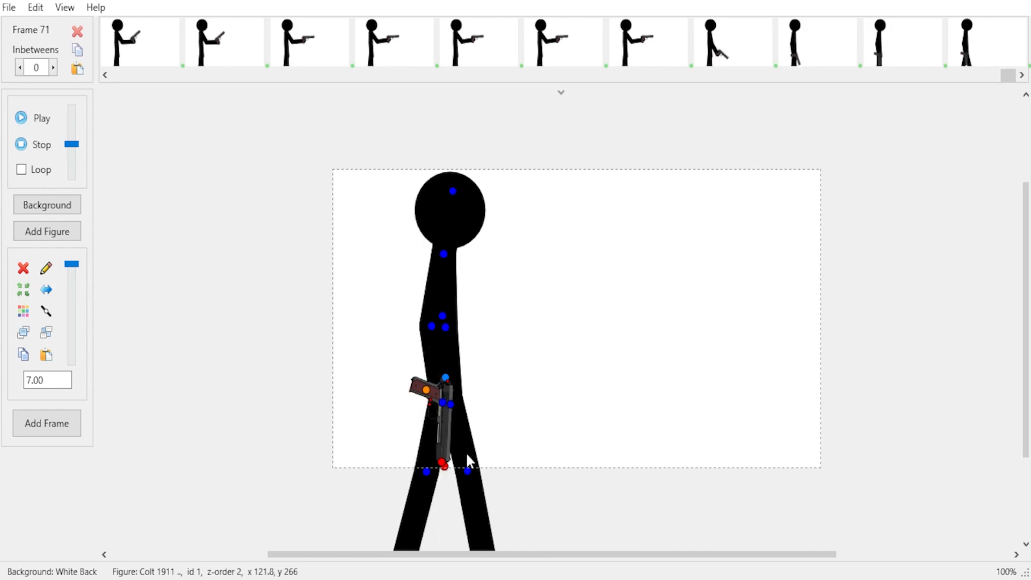
Close the legs in frame 71, shift the figure and pistol forward, bring the arms together, and add the frame
left_click_drag(466, 467, 441, 474)
left_click_drag(444, 377, 472, 374)
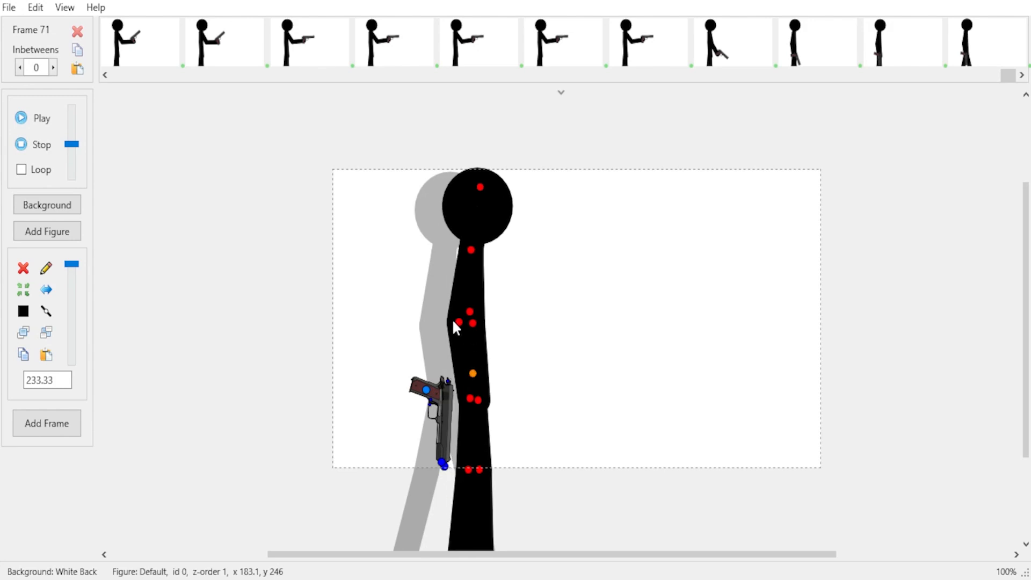
left_click_drag(471, 399, 456, 399)
mouse_move(456, 322)
left_mouse_down()
mouse_move(476, 326)
mouse_move(466, 323)
left_mouse_up()
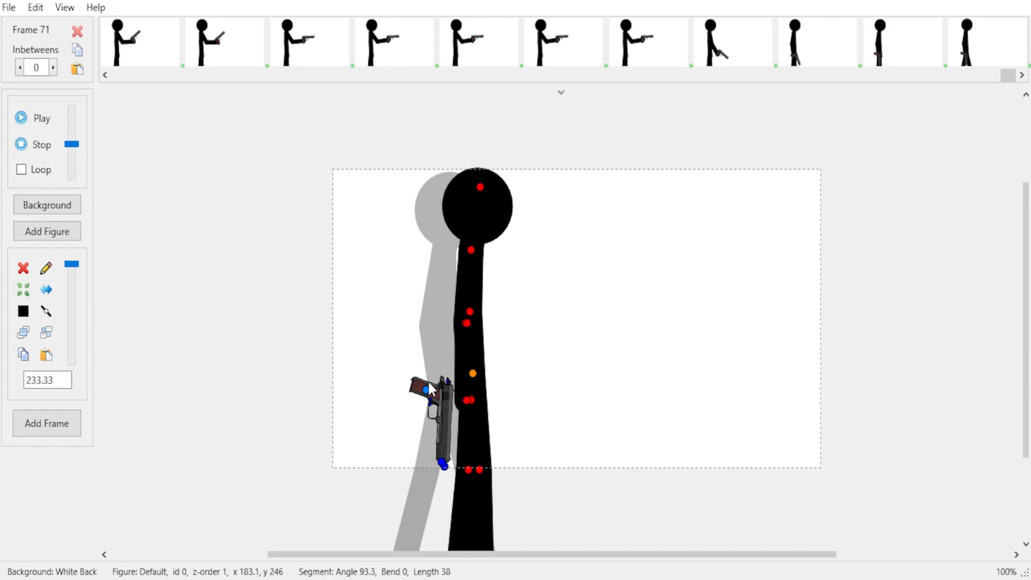
left_click_drag(426, 389, 459, 391)
key("Return")
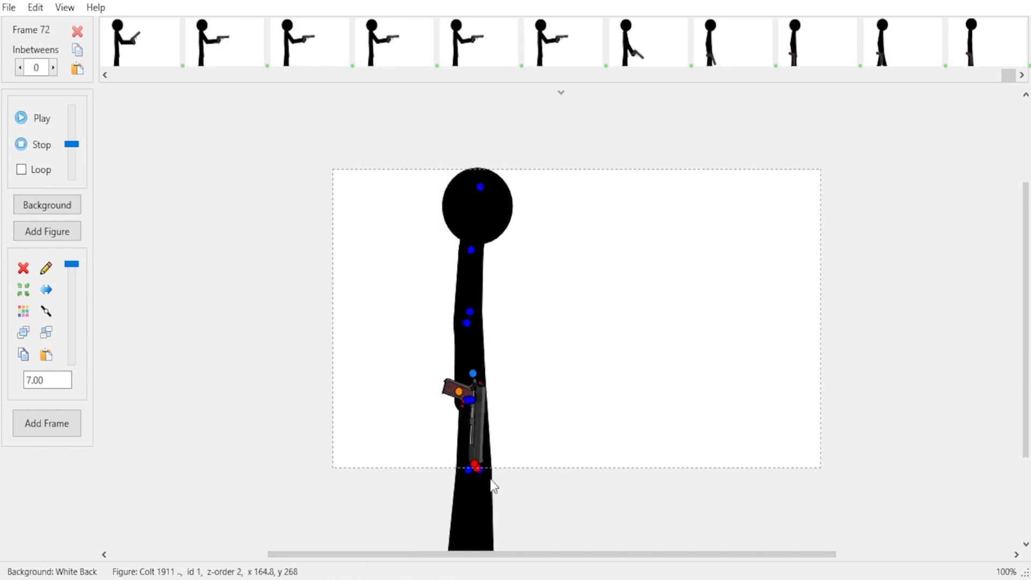
Spread the legs into a stride in frame 72, move the figure and pistol forward, part the arms slightly, and add the frame
left_click_drag(479, 469, 455, 468)
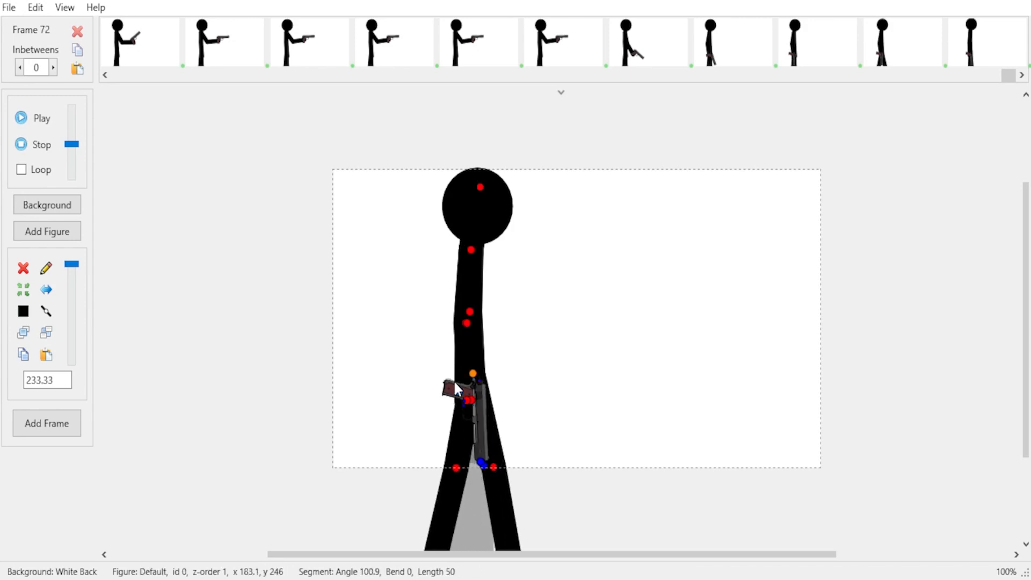
left_click_drag(472, 372, 480, 395)
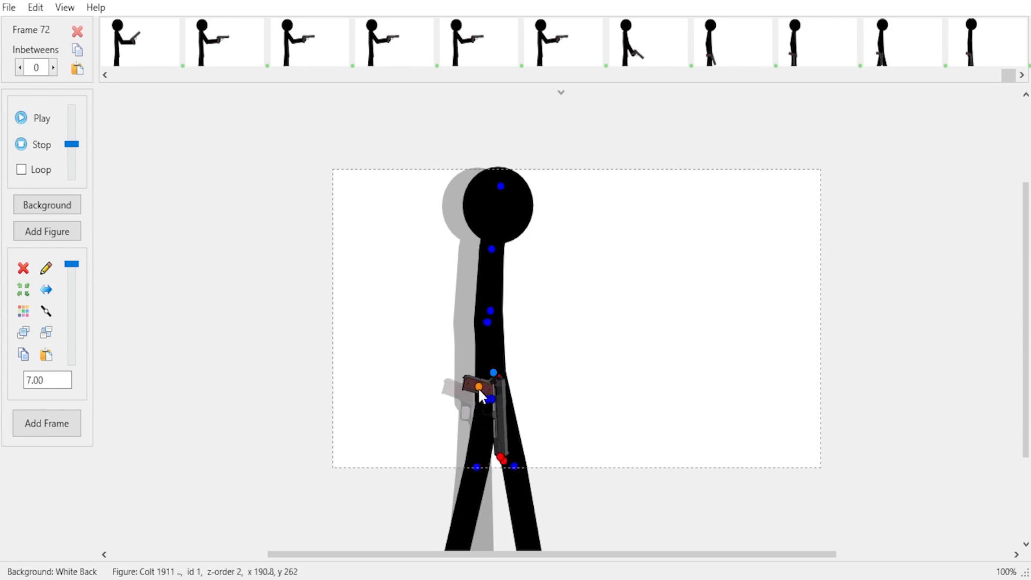
left_click(488, 321)
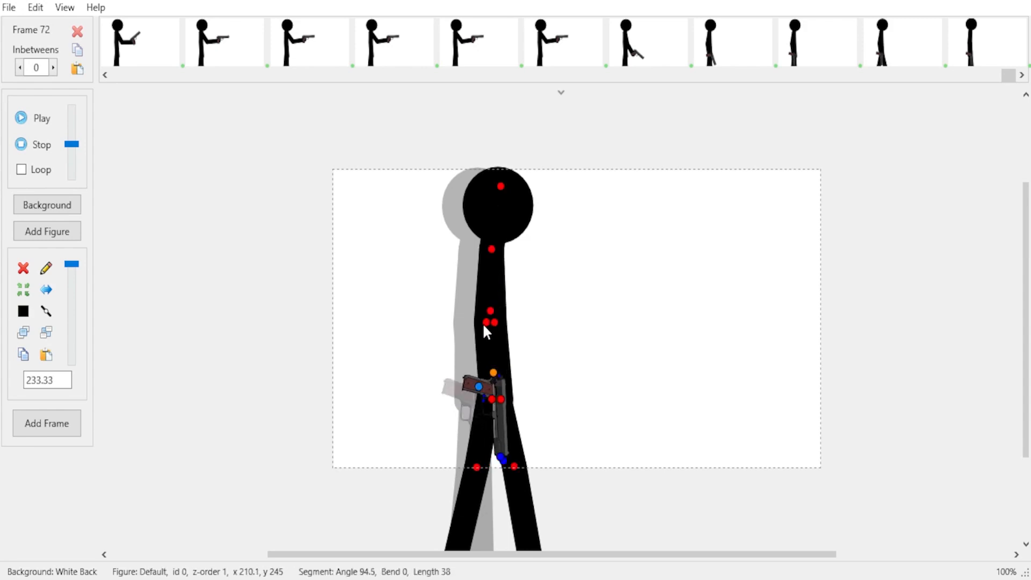
left_click_drag(483, 324, 481, 323)
key("Return")
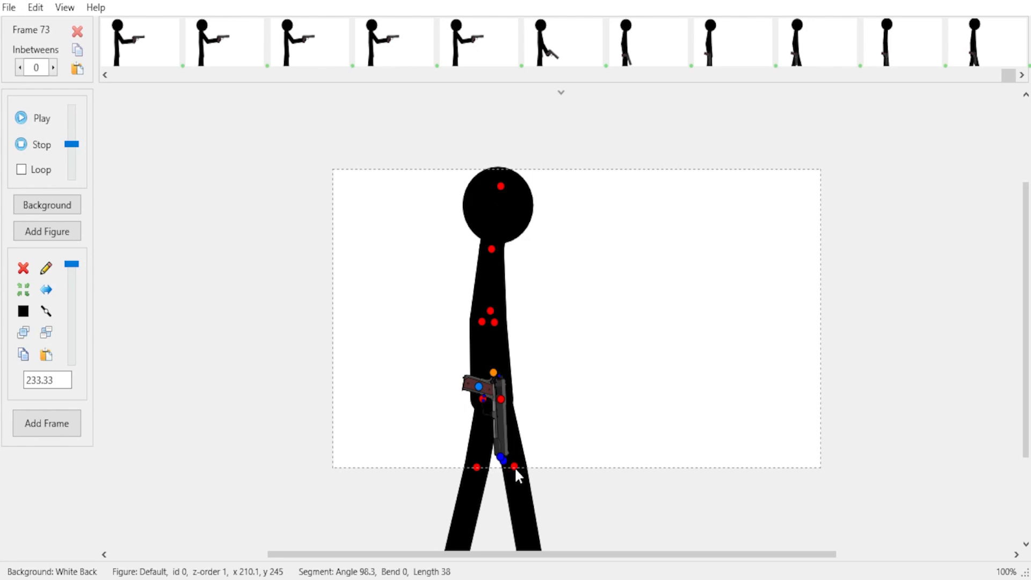
Draw the legs nearly together in frame 73, advance the figure and pistol, align the arms, and add the frame
left_click_drag(514, 466, 484, 468)
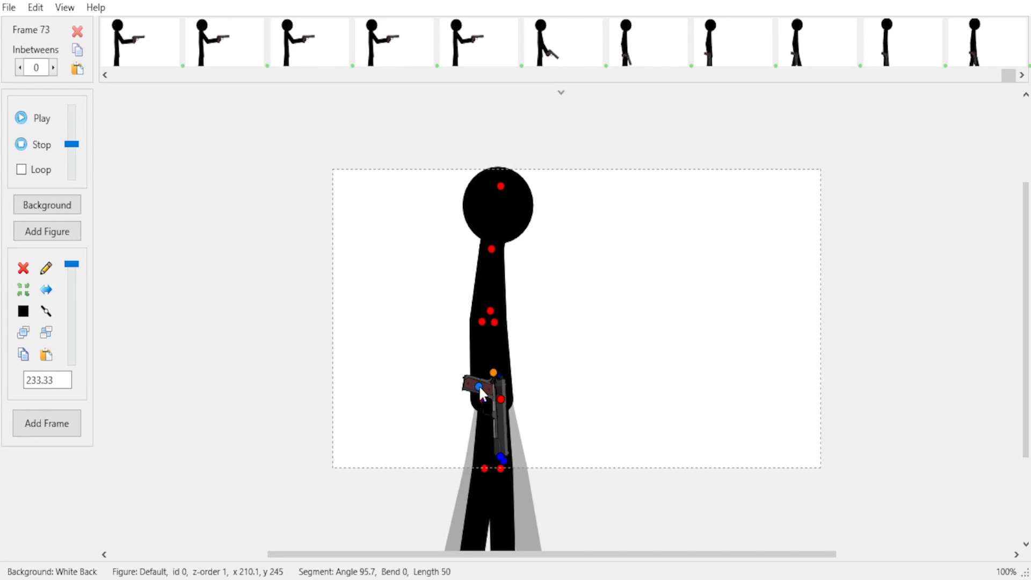
left_click_drag(478, 384, 511, 376)
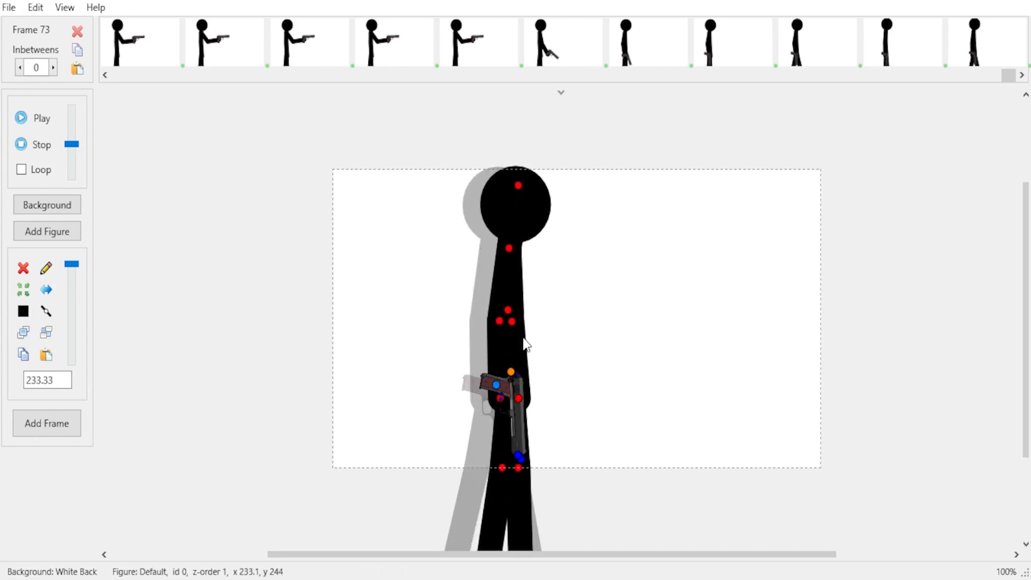
mouse_move(514, 321)
left_mouse_down()
mouse_move(496, 321)
mouse_move(508, 324)
left_mouse_up()
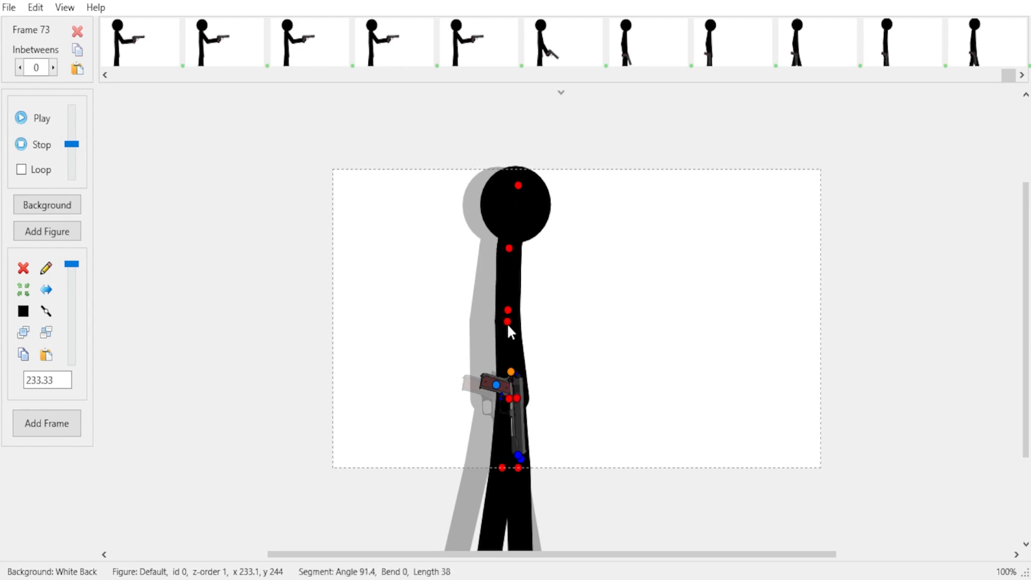
left_click_drag(518, 467, 491, 466)
key("Return")
Pose a wide stride in frame 74 with the figure and pistol moved forward and the arms swung apart, and add the frame
left_click(516, 465)
left_click_drag(511, 371, 531, 384)
left_click(543, 317)
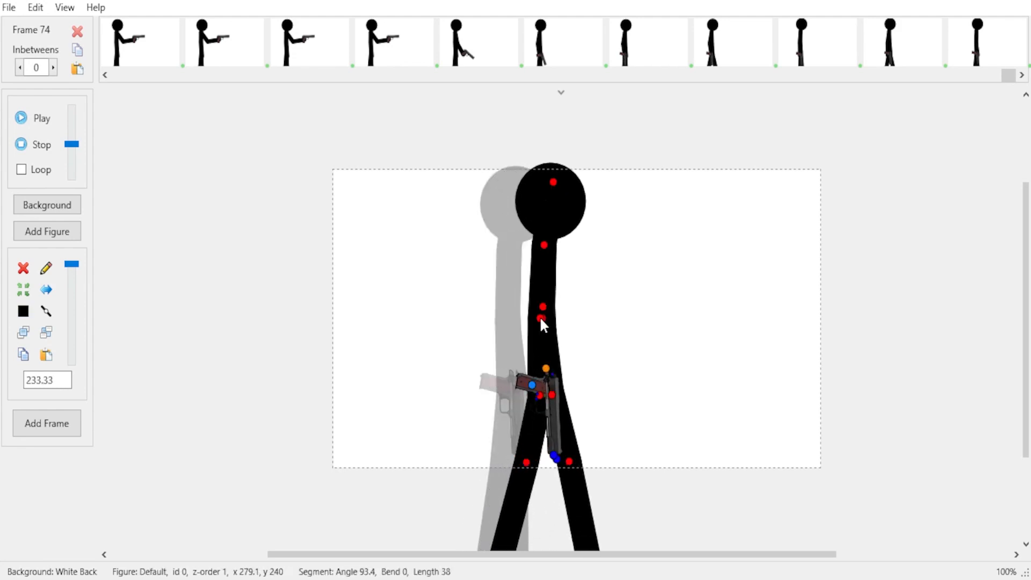
left_click_drag(539, 316, 547, 315)
key("Return")
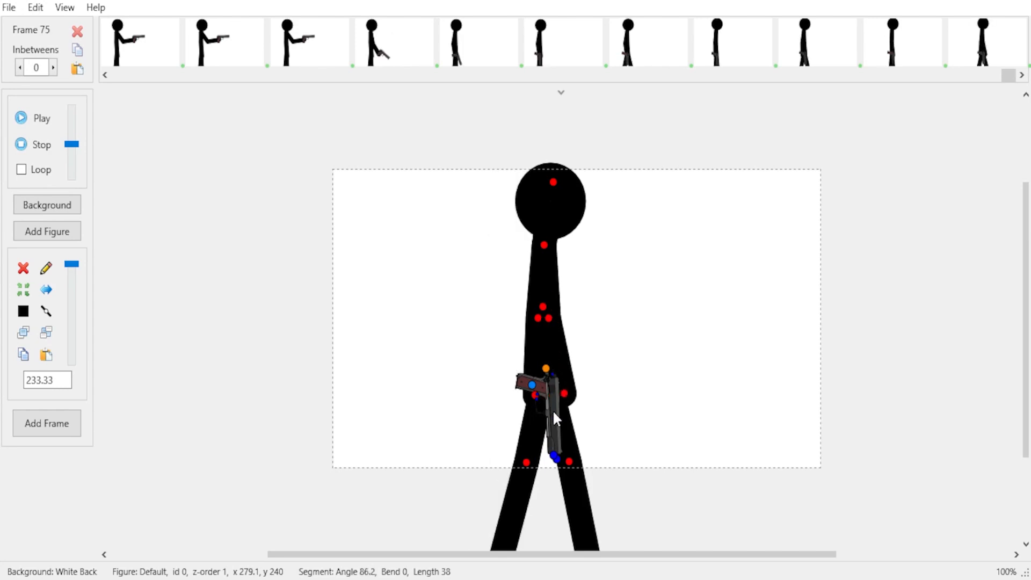
Close the legs and arms in frame 75 with the figure and pistol moved forward, add the frame, and play the animation
left_click_drag(569, 462, 539, 467)
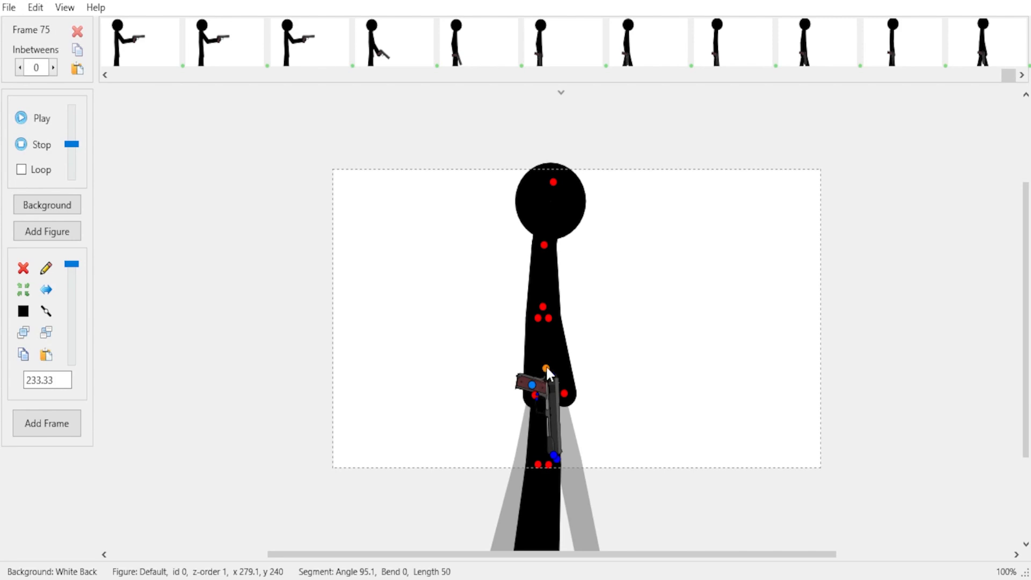
left_click_drag(546, 368, 588, 369)
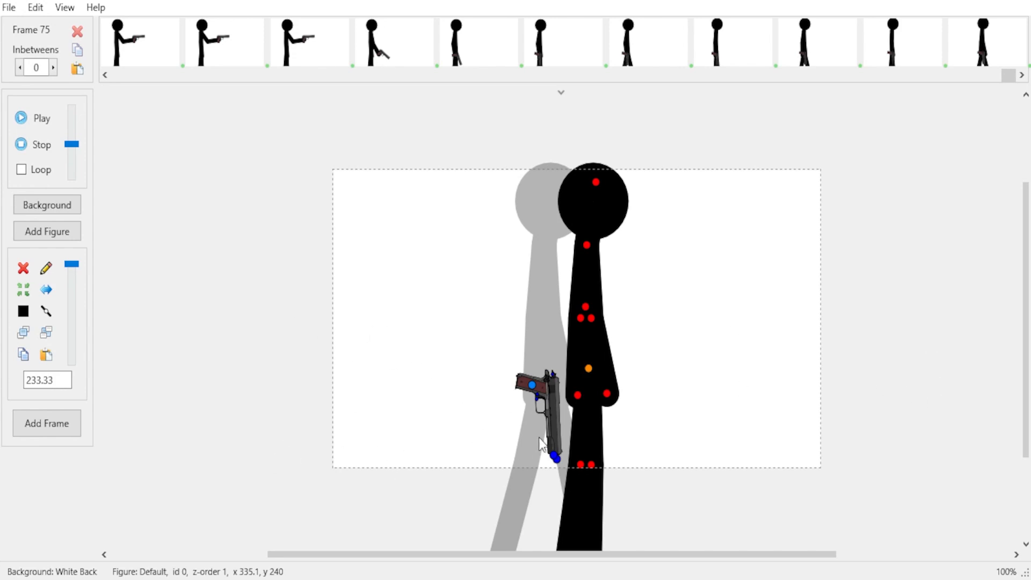
left_click_drag(532, 384, 572, 385)
left_click_drag(594, 318, 584, 317)
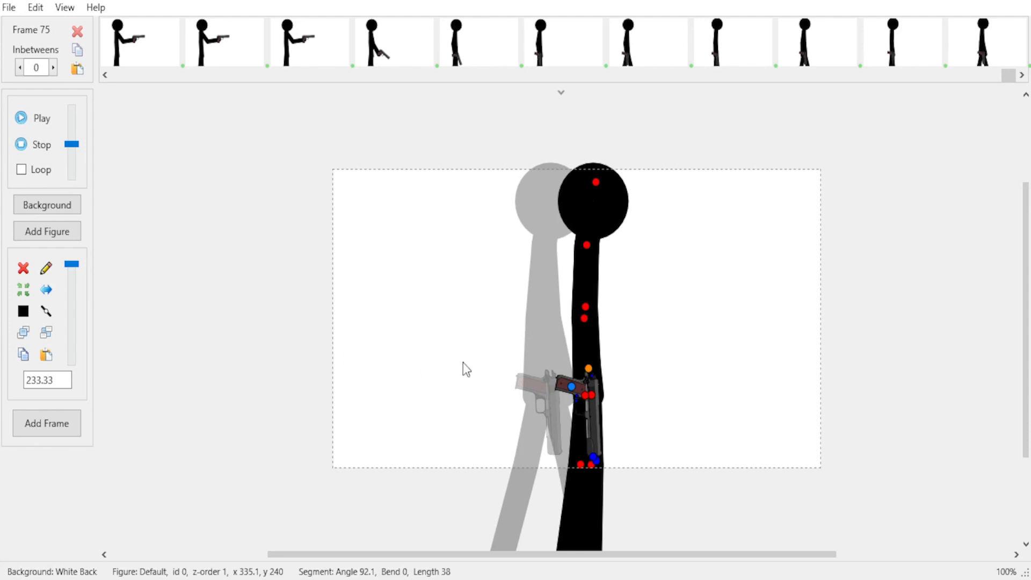
key("ctrl+f")
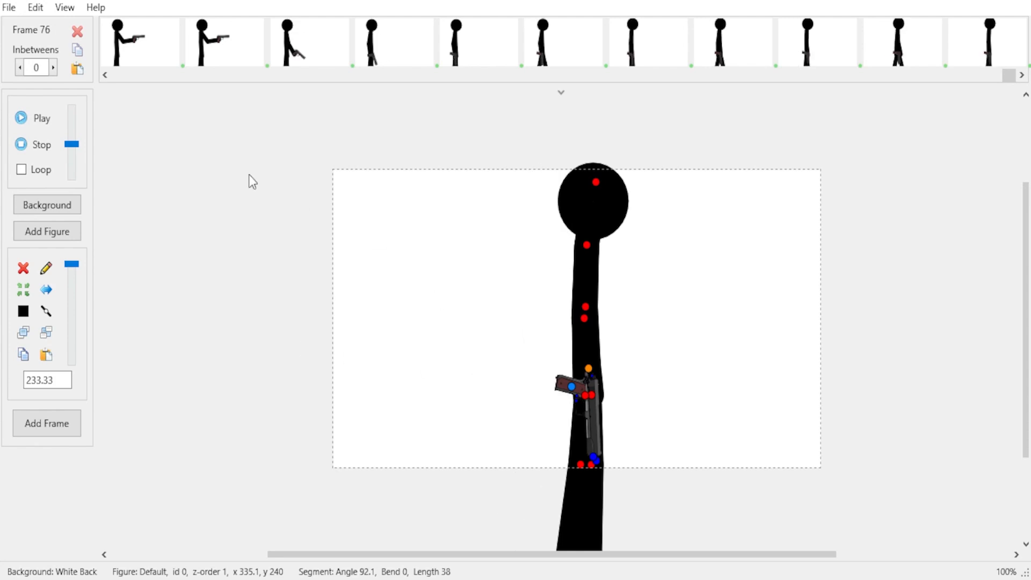
left_click(51, 116)
Add a forward step across two frames, spreading the legs in frame 76 and closing them in frame 77, with the pistol following the hand
mouse_move(591, 464)
left_mouse_down()
mouse_move(604, 463)
mouse_move(574, 464)
left_mouse_up()
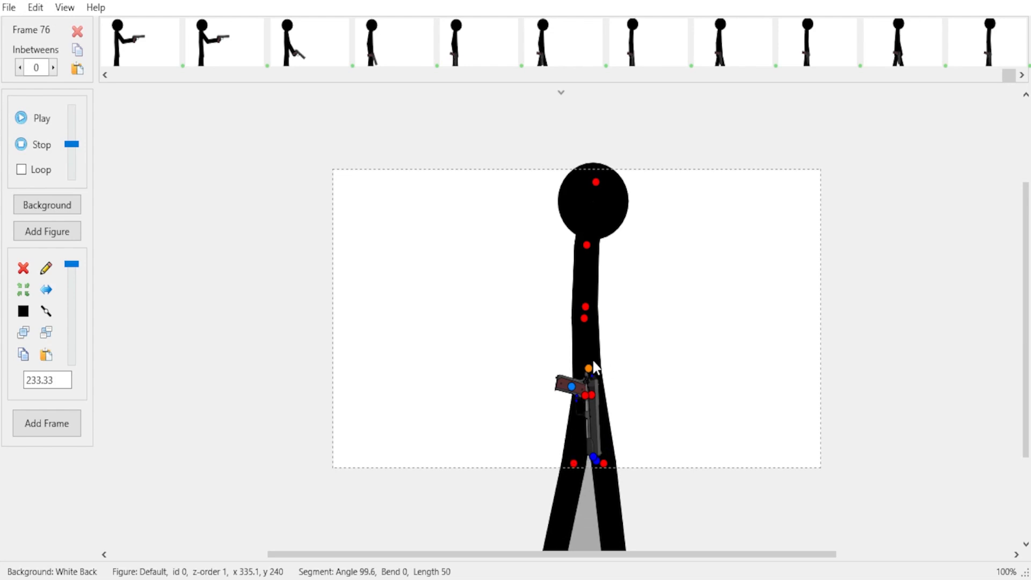
left_click_drag(589, 369, 601, 395)
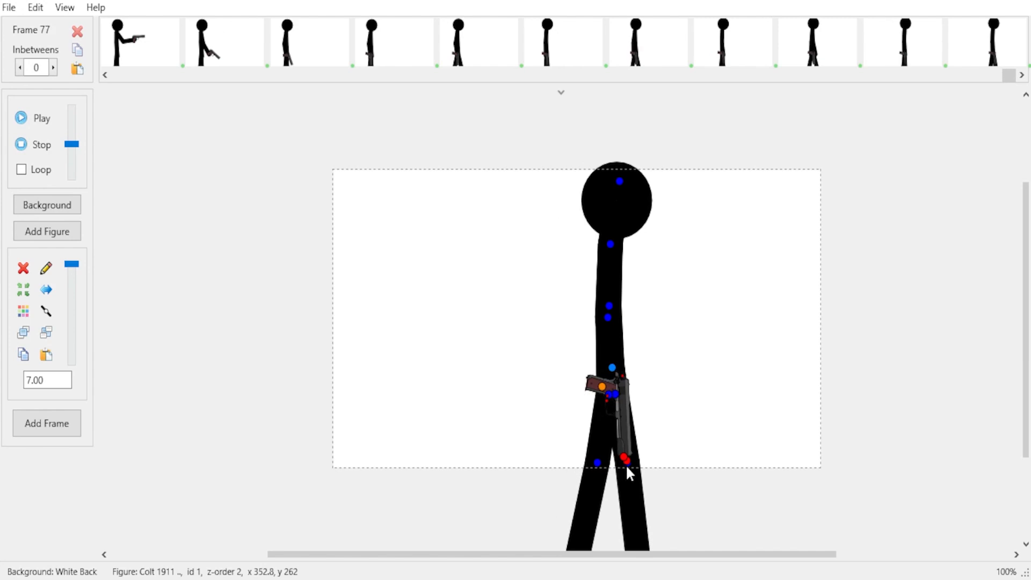
left_click(626, 465)
left_click_drag(626, 465, 606, 463)
left_click_drag(612, 368, 631, 392)
left_click(607, 387)
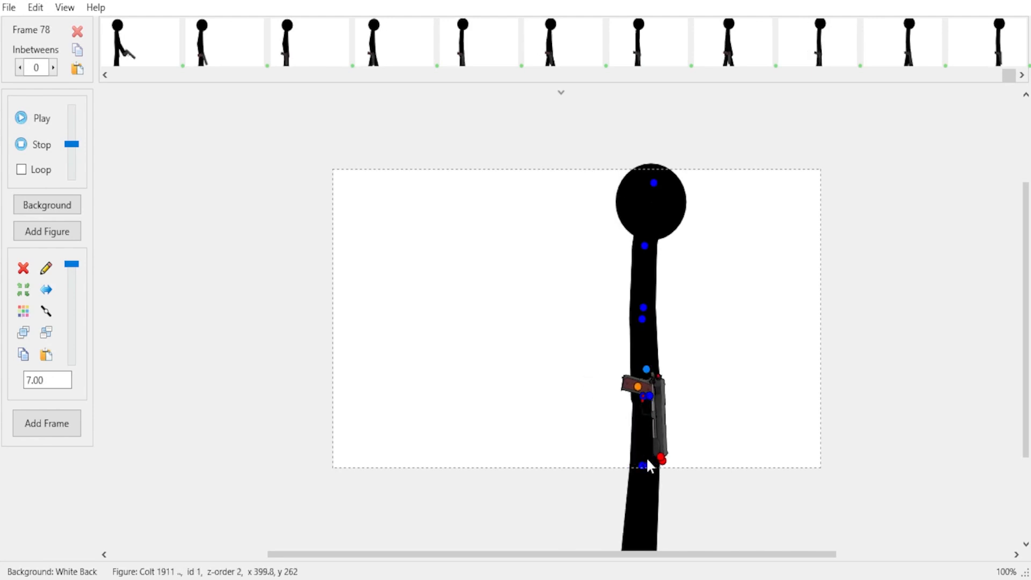
Continue the walk with legs spread in frame 78 and closed in frame 79, moving figure and pistol forward and adding both frames
left_click(642, 466)
mouse_move(642, 465)
left_mouse_down()
mouse_move(660, 465)
mouse_move(628, 465)
left_mouse_up()
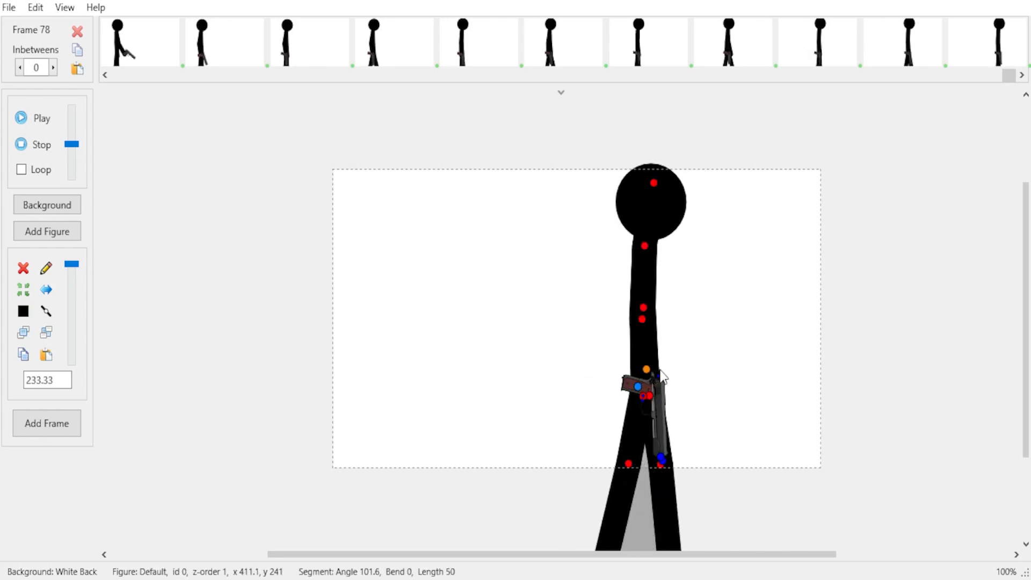
mouse_move(646, 370)
left_mouse_down()
mouse_move(672, 372)
mouse_move(651, 395)
mouse_move(656, 382)
left_mouse_up()
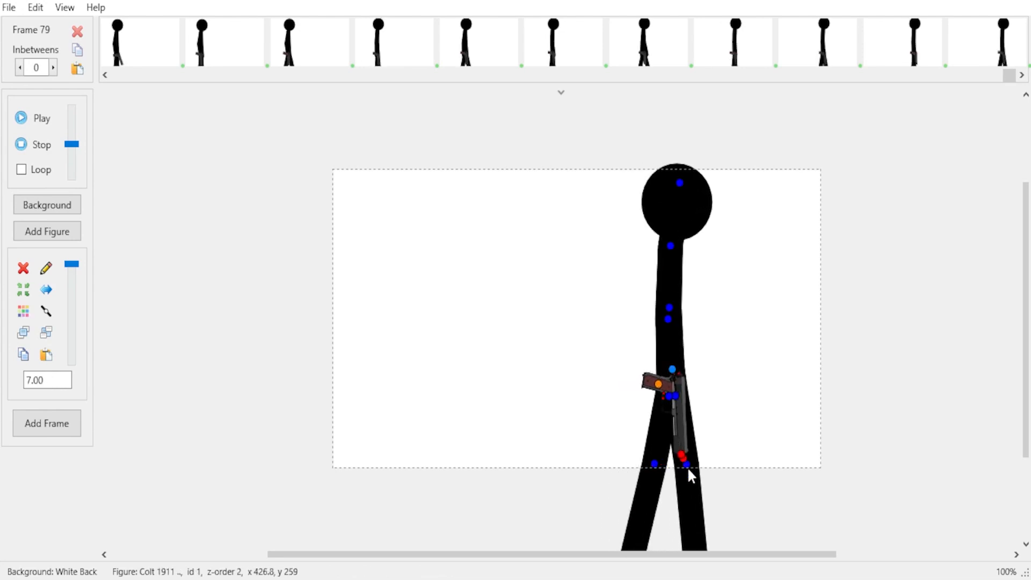
mouse_move(681, 464)
left_mouse_down()
mouse_move(655, 462)
mouse_move(665, 464)
left_mouse_up()
mouse_move(672, 370)
left_mouse_down()
mouse_move(701, 372)
mouse_move(684, 381)
left_mouse_up()
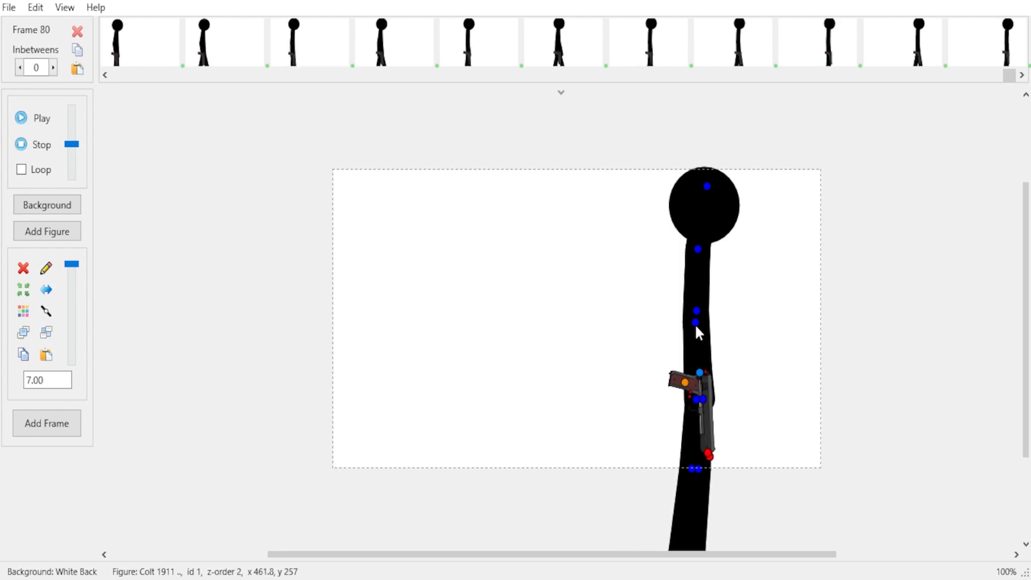
Swing the arms apart in frame 80, spread the legs slightly, move the figure and pistol forward, and add the frame
mouse_move(695, 324)
left_mouse_down()
mouse_move(704, 324)
mouse_move(687, 325)
left_mouse_up()
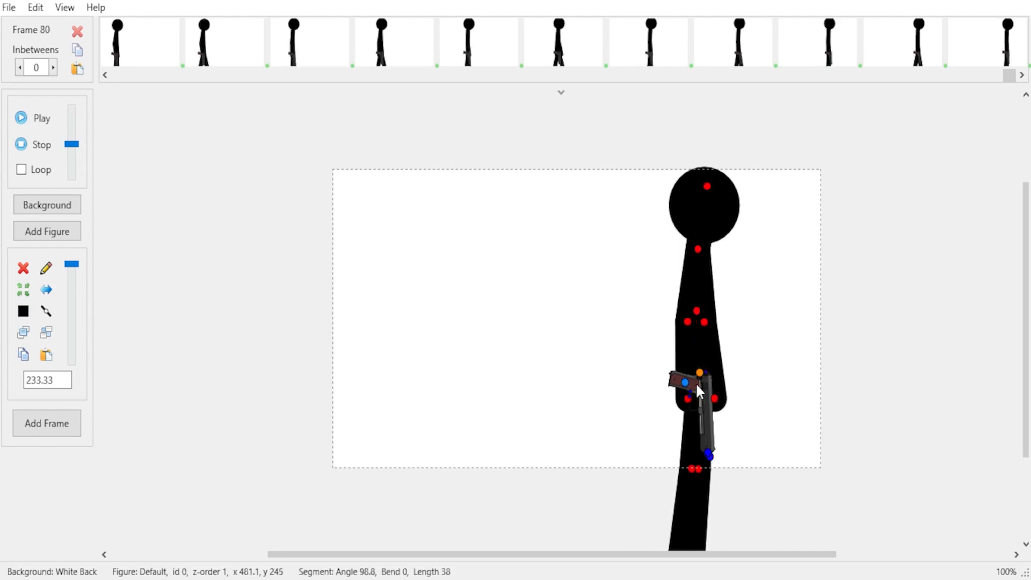
left_click_drag(699, 372, 719, 372)
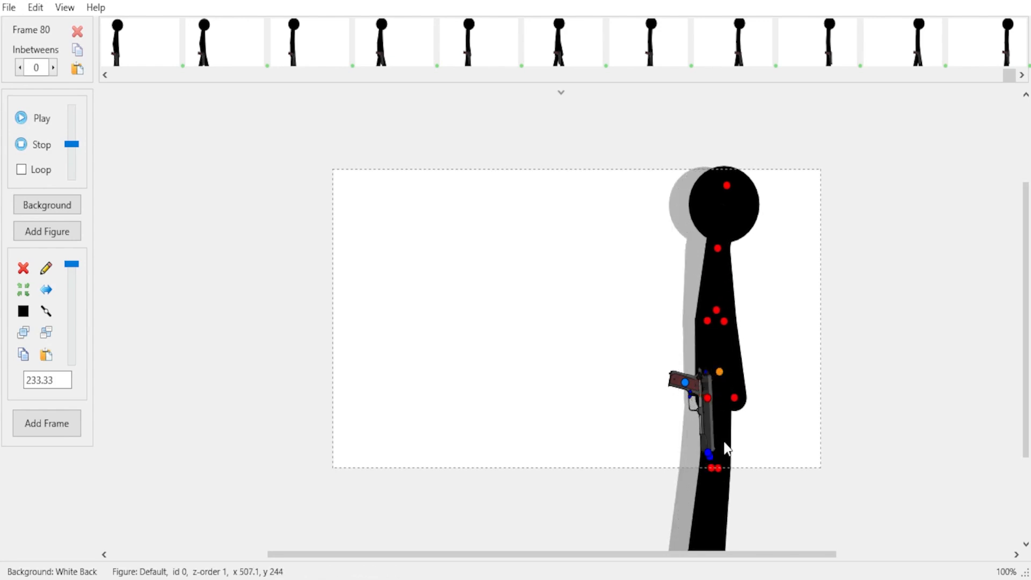
mouse_move(716, 466)
left_mouse_down()
mouse_move(727, 468)
mouse_move(703, 465)
left_mouse_up()
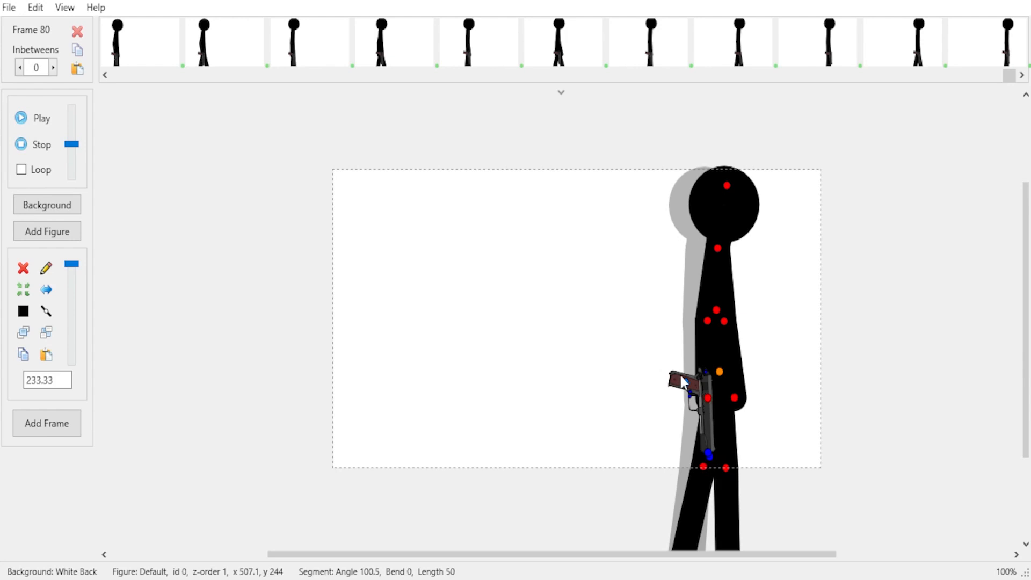
left_click_drag(687, 381, 700, 381)
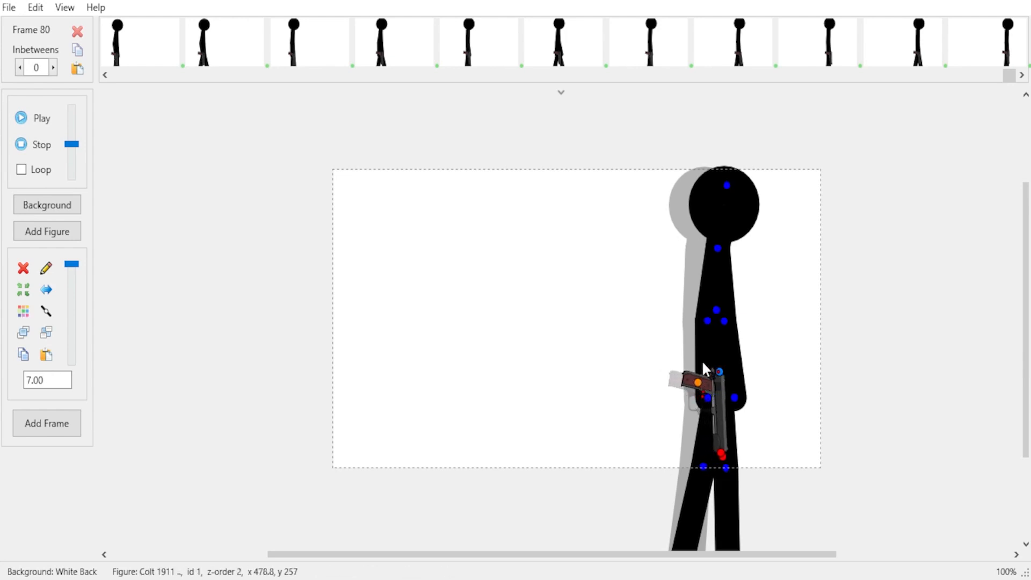
key("Return")
Bring the legs and arms together in frame 81, shift the figure and pistol forward, and add the frame
left_click_drag(725, 467, 715, 467)
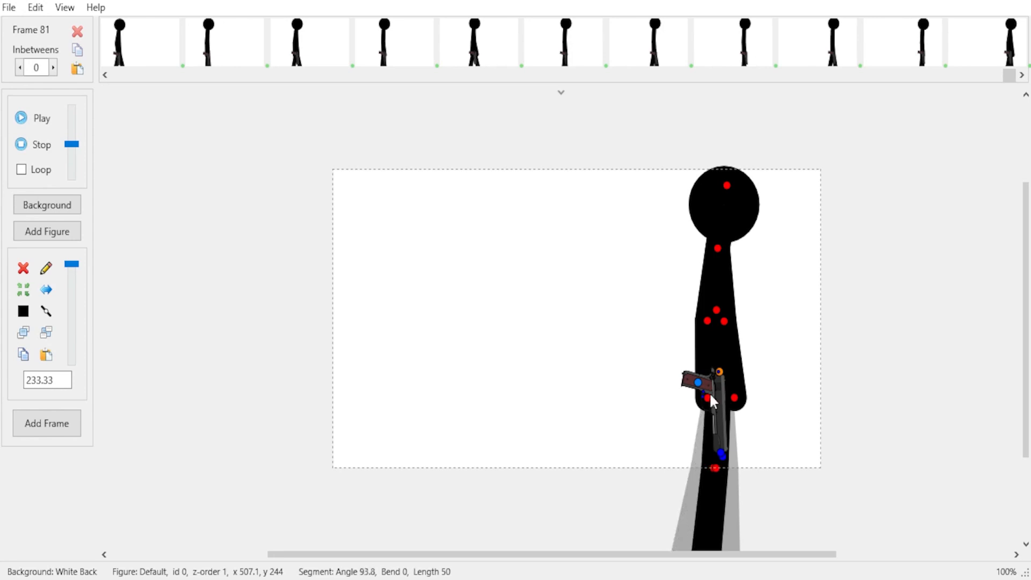
mouse_move(720, 371)
left_mouse_down()
mouse_move(747, 368)
mouse_move(727, 381)
left_mouse_up()
left_click_drag(750, 317, 738, 318)
key("Return")
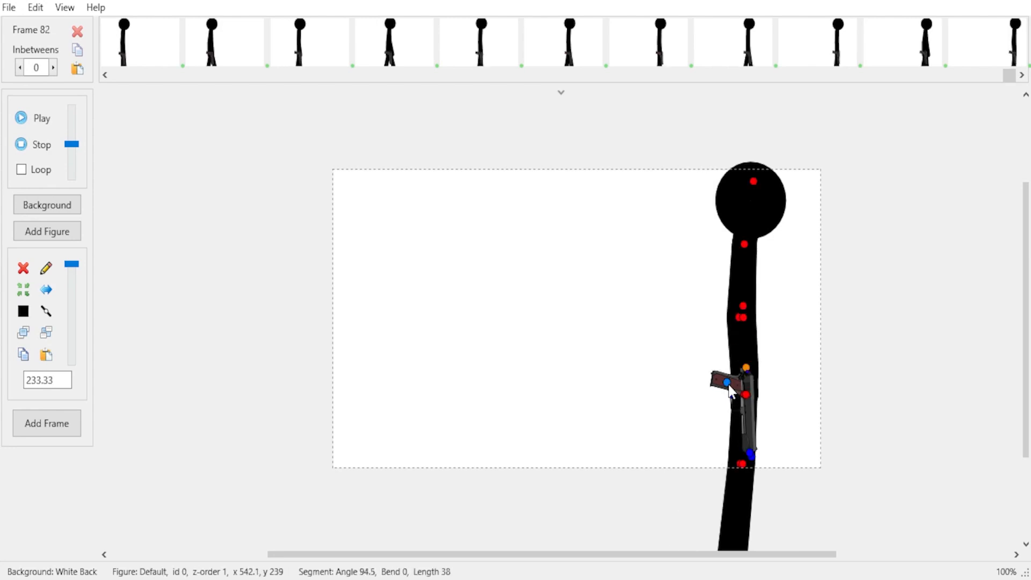
Spread the figure's legs and arms in frame 82, move the figure and pistol forward, and add the frame
left_click_drag(727, 382, 736, 382)
left_click_drag(739, 318, 748, 320)
left_click_drag(745, 367, 759, 366)
left_click_drag(758, 465, 750, 465)
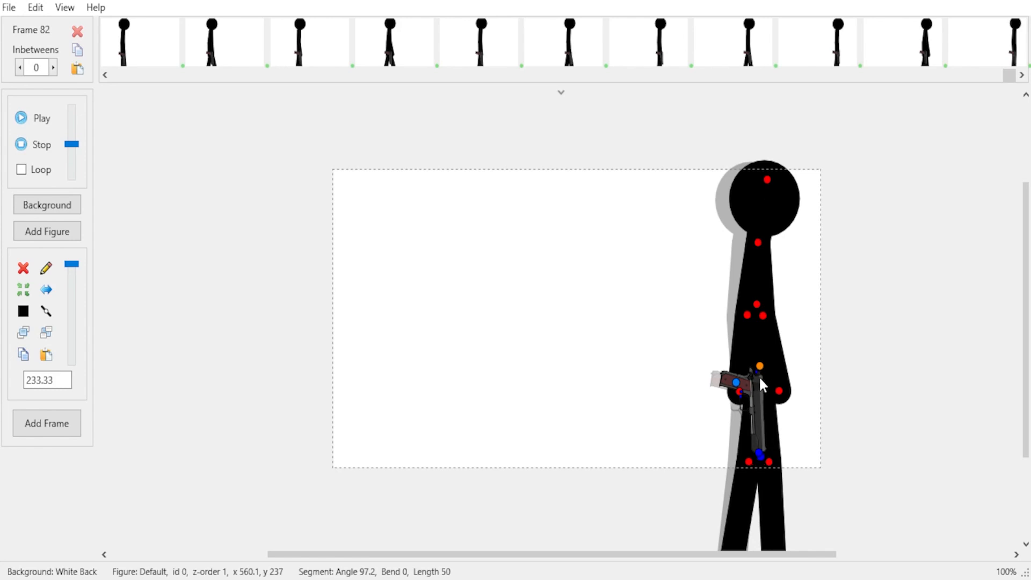
mouse_move(755, 367)
left_mouse_down()
mouse_move(764, 362)
mouse_move(748, 385)
mouse_move(761, 382)
left_mouse_up()
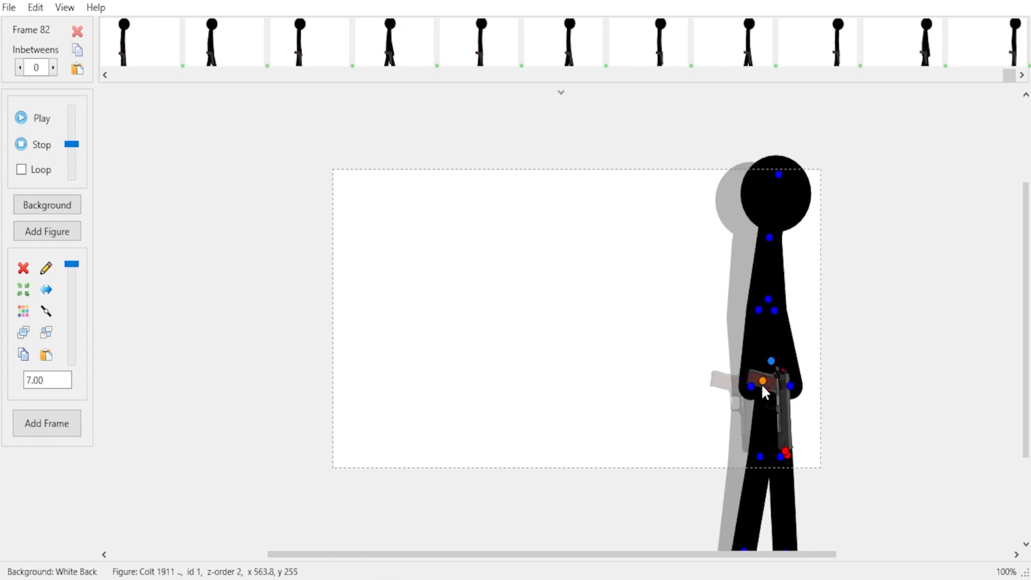
key("space")
Close the legs in frame 83, move the figure and pistol forward together, and add the frame
left_click_drag(775, 455, 768, 457)
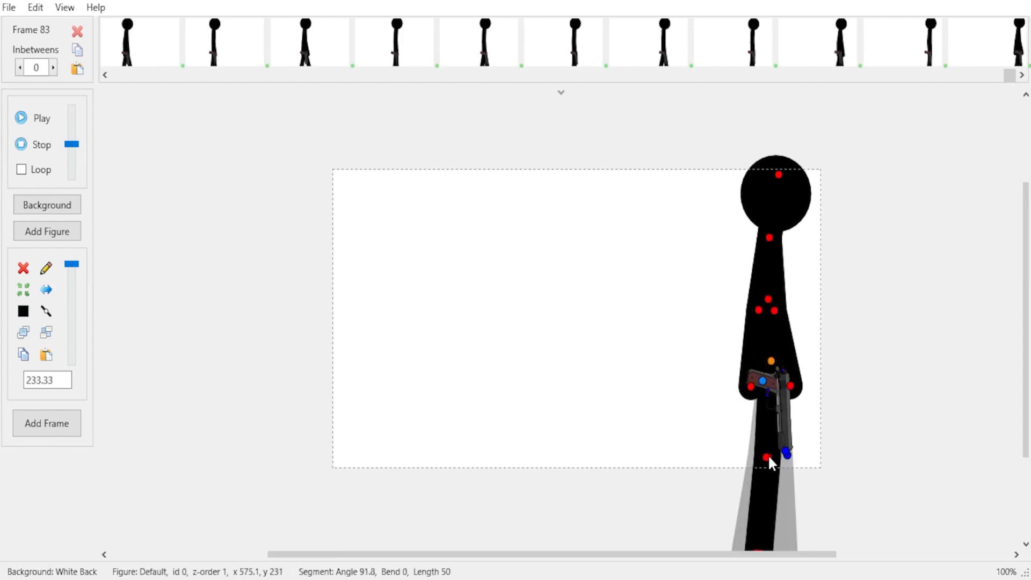
left_click_drag(771, 361, 787, 381)
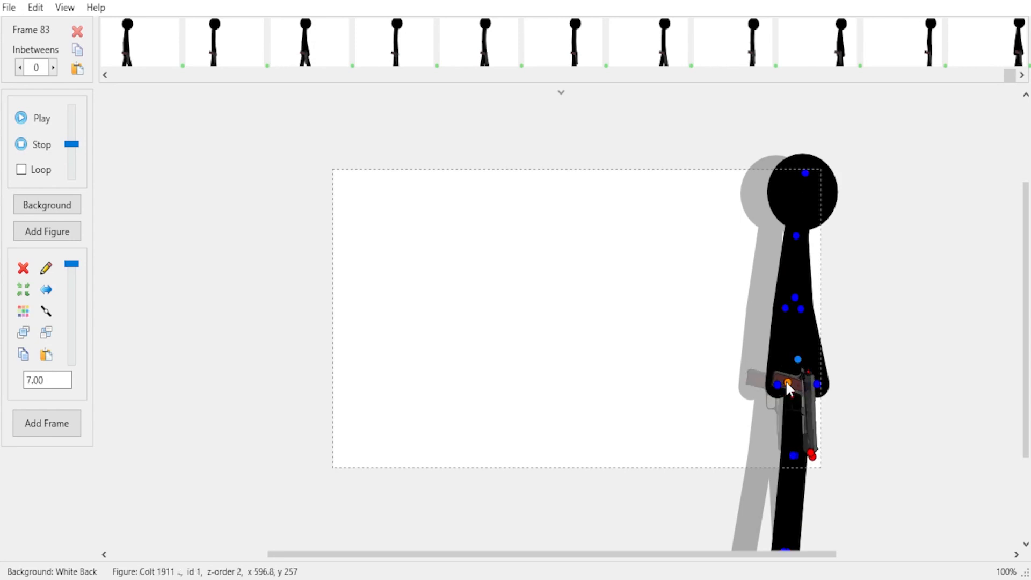
key("Return")
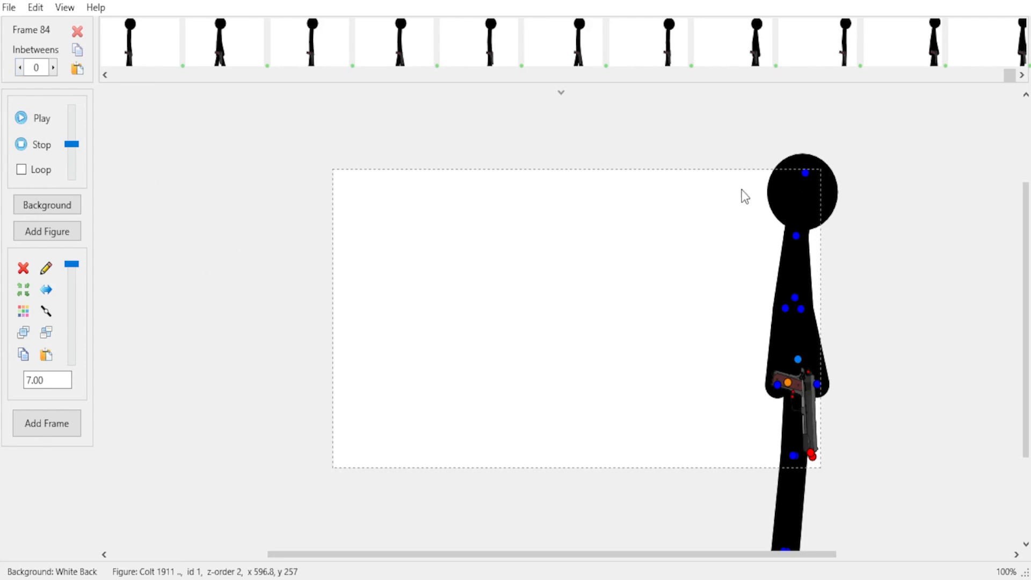
Add the gold and brown folding knife figure to frame 84 and move it clear of the stick figure
left_click(38, 119)
double_click(220, 285)
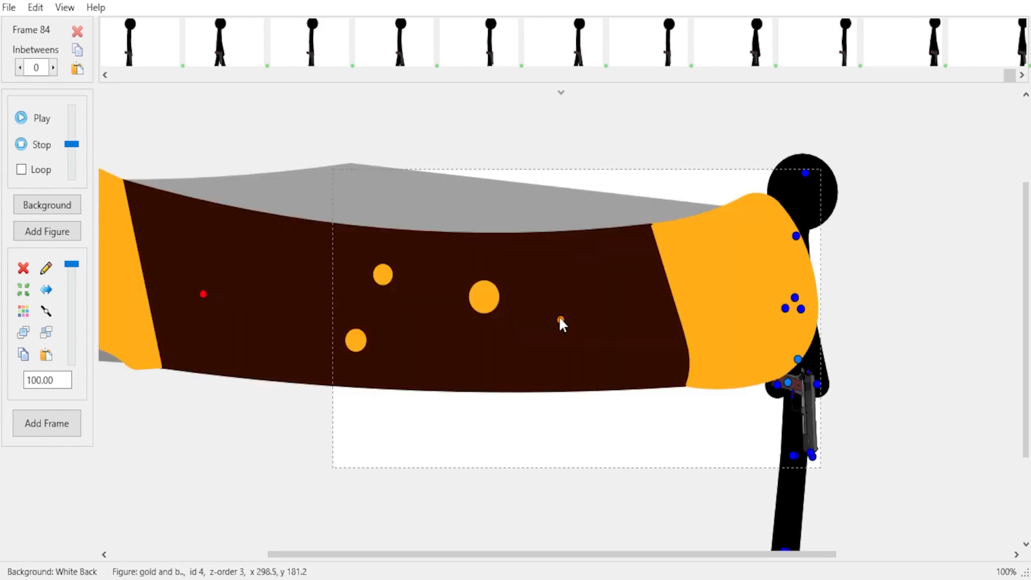
left_click_drag(558, 319, 692, 385)
scroll(690, 387, "down", 3)
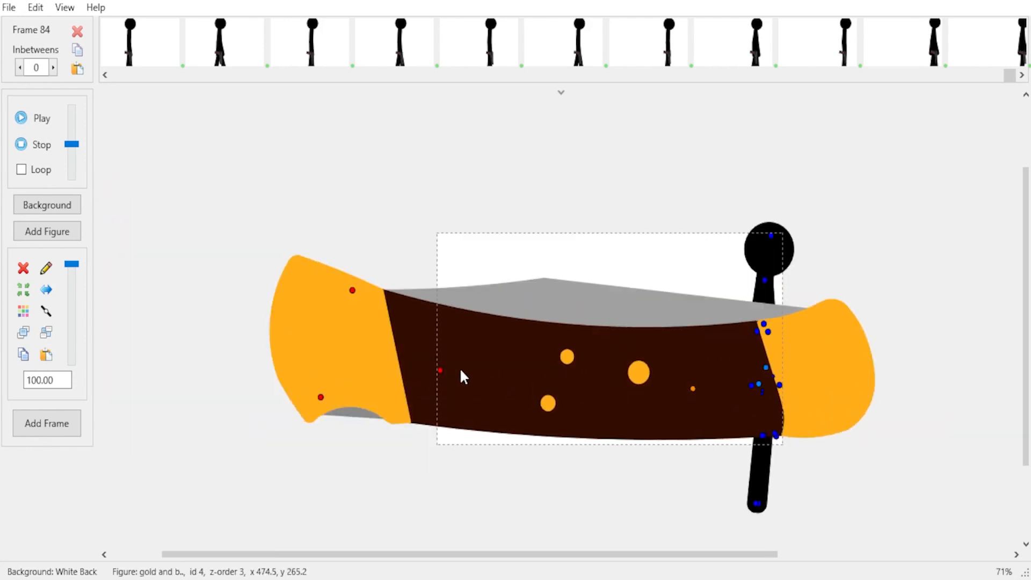
left_click_drag(441, 369, 457, 370)
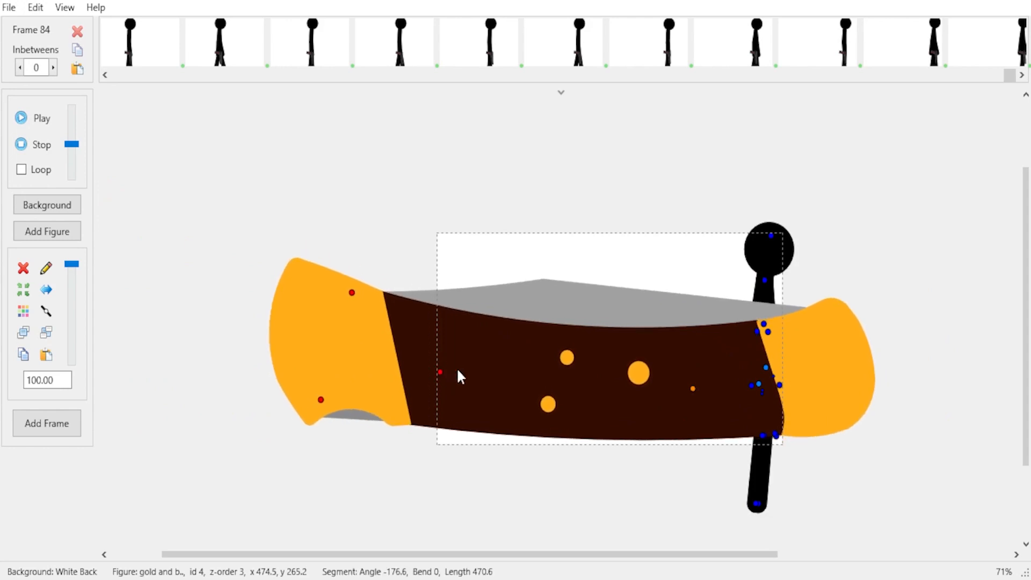
left_click(778, 385)
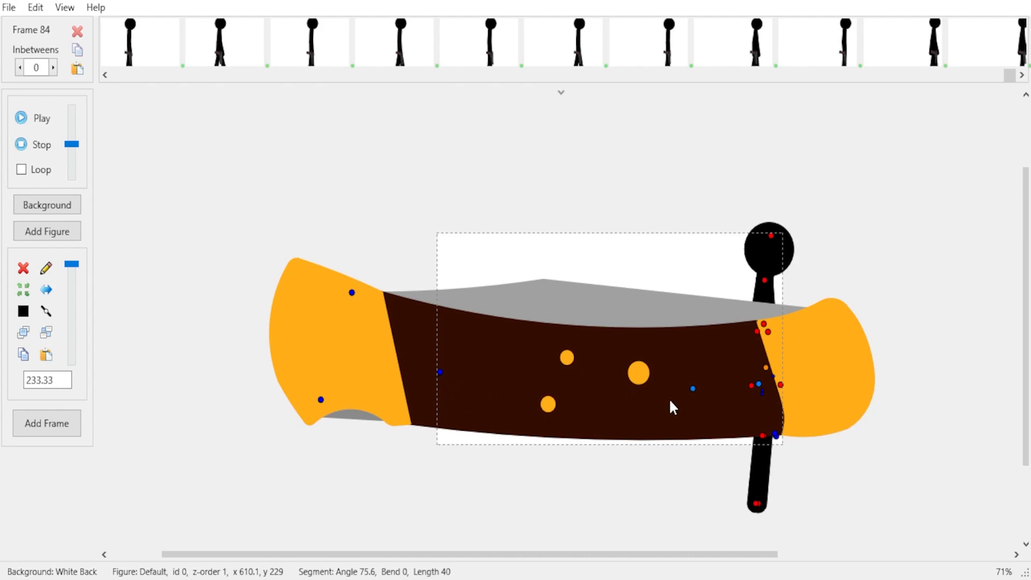
left_click_drag(687, 389, 516, 347)
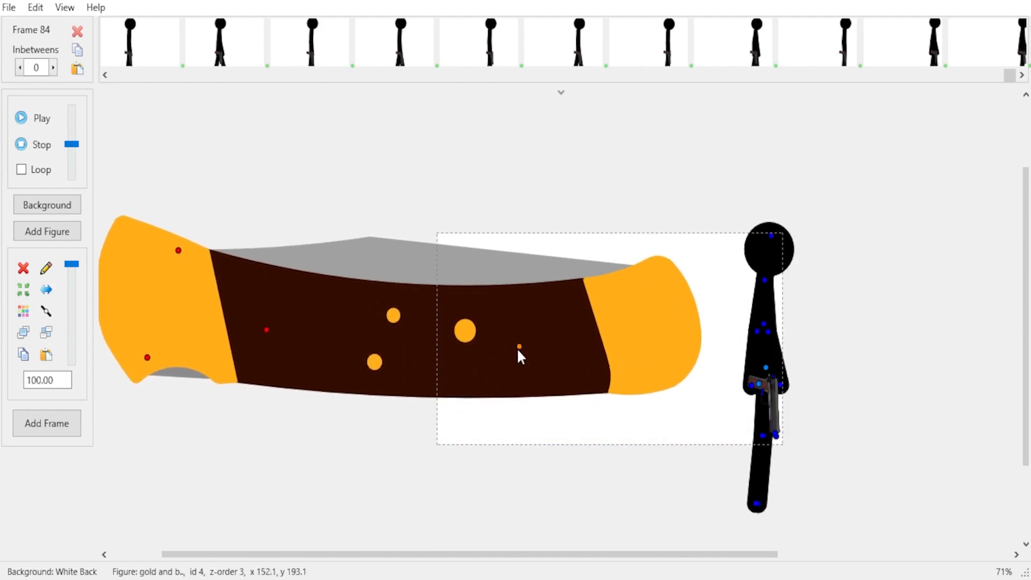
Try folding the knife's blades into the handle and tilting the whole knife
left_click_drag(148, 356, 108, 333)
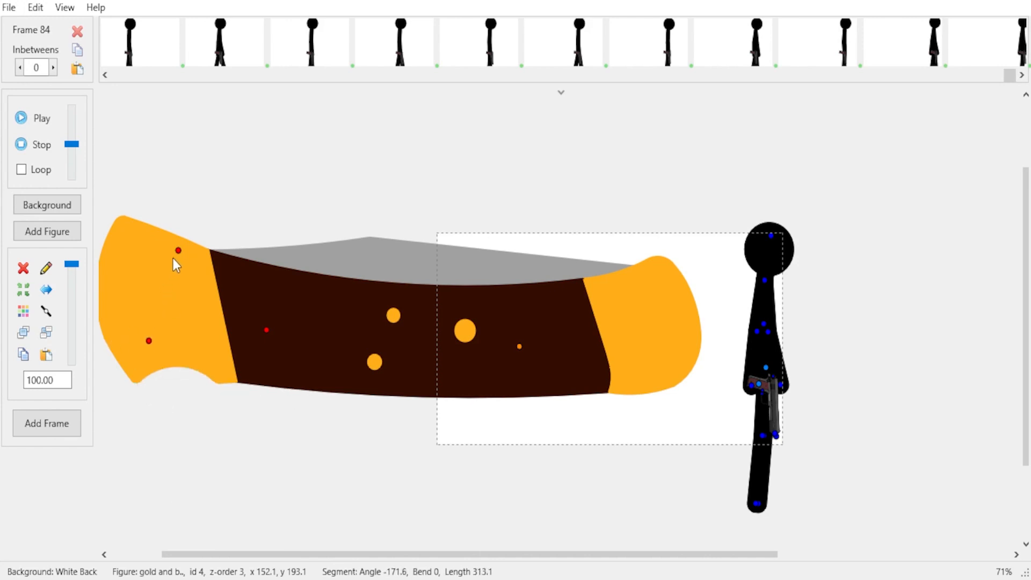
left_click_drag(178, 251, 432, 296)
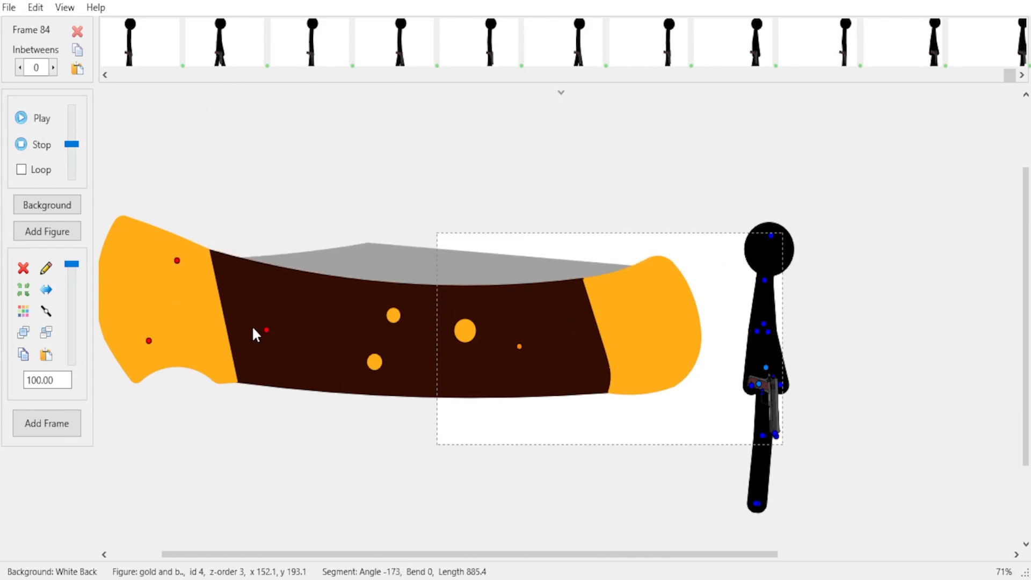
left_click_drag(263, 329, 224, 363)
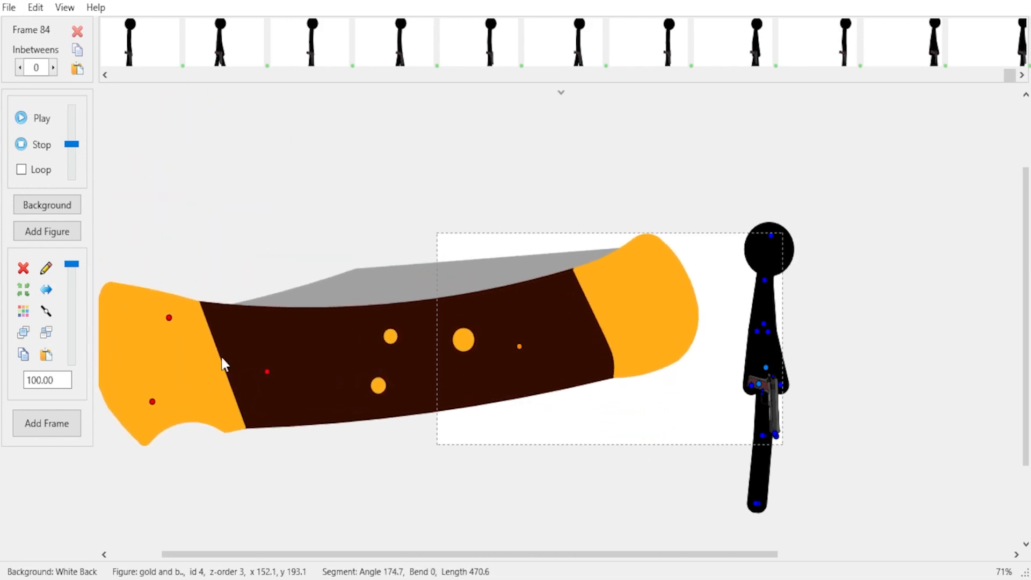
left_click(23, 311)
left_click_drag(267, 371, 205, 236)
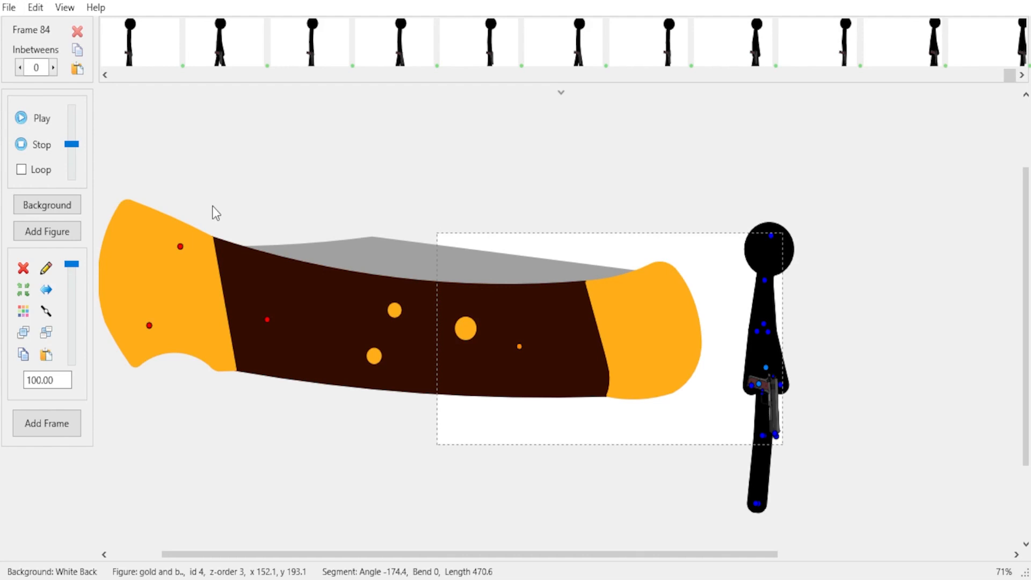
Delete the folding knife figure from frame 84
scroll(436, 448, "up", 7)
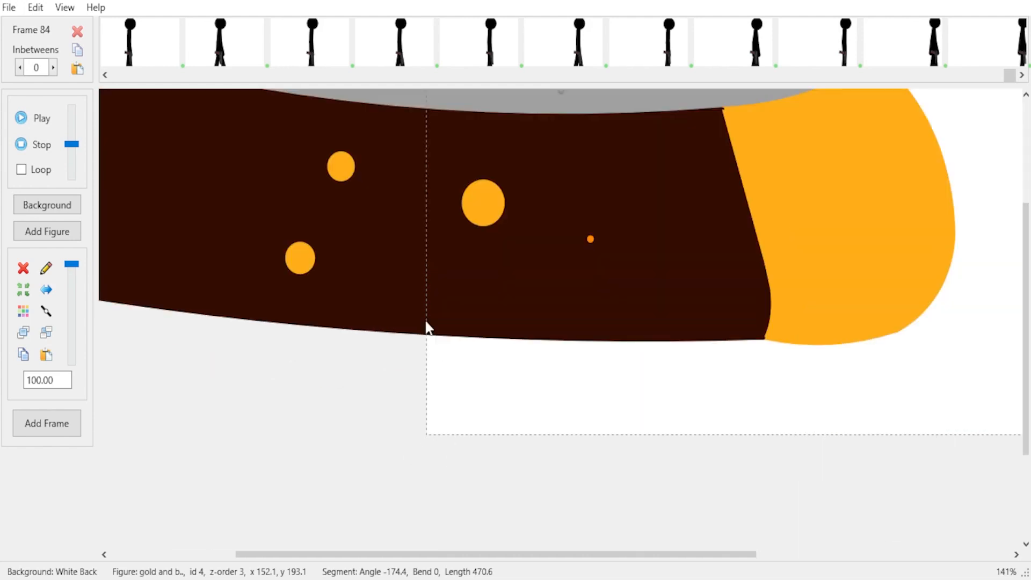
left_click_drag(621, 372, 361, 471)
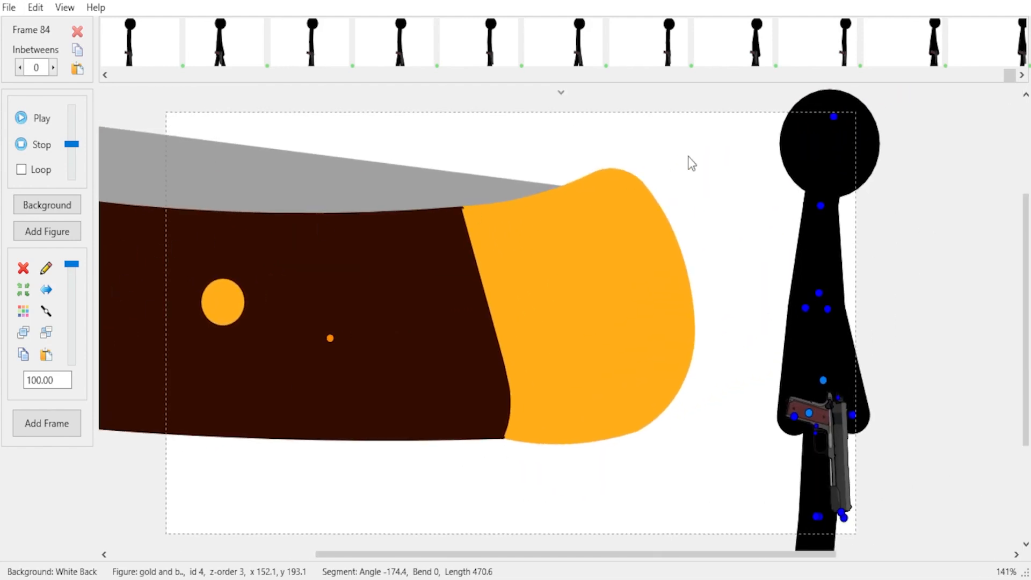
scroll(405, 313, "down", 7)
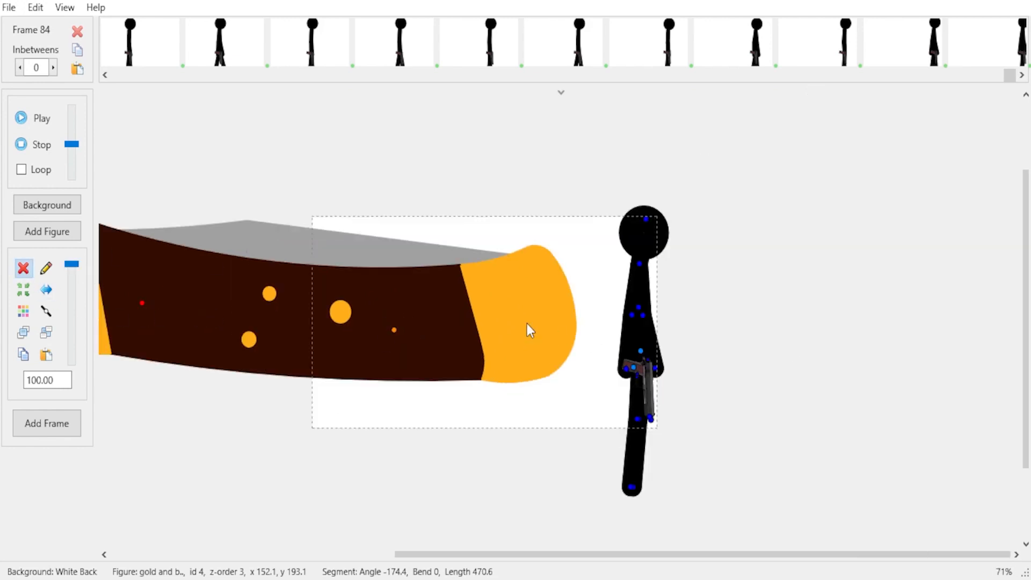
key("Delete")
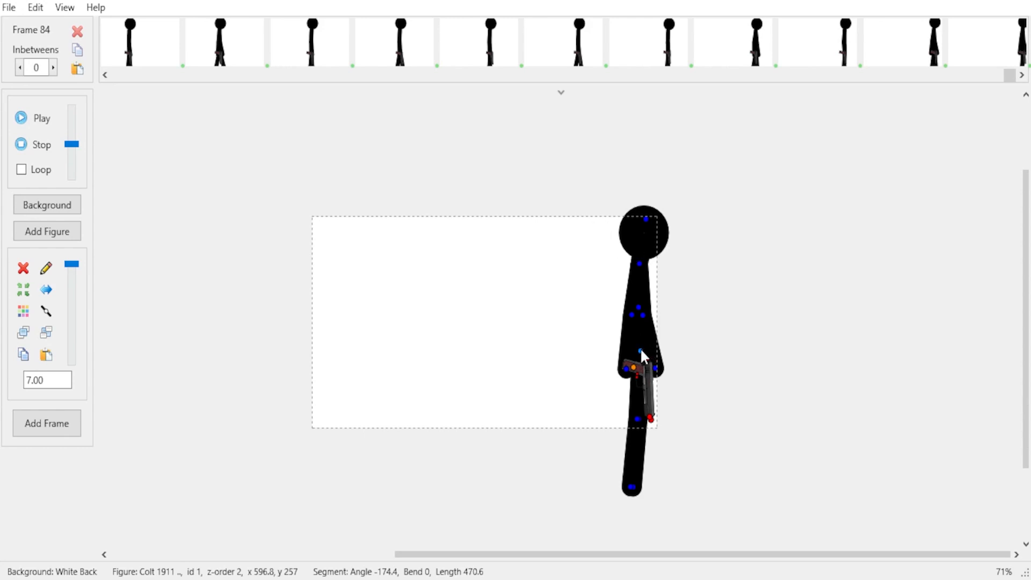
Add frame 84 with the figure and pistol moved further forward, and move both to the scene's left edge in frame 85
left_click_drag(640, 347, 648, 368)
key("Return")
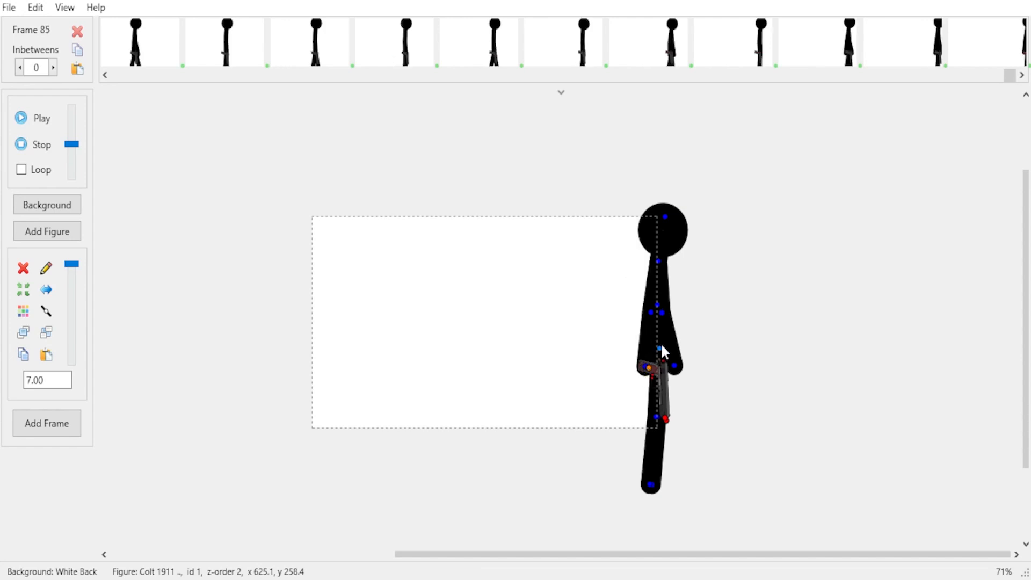
left_click(650, 351, "ctrl")
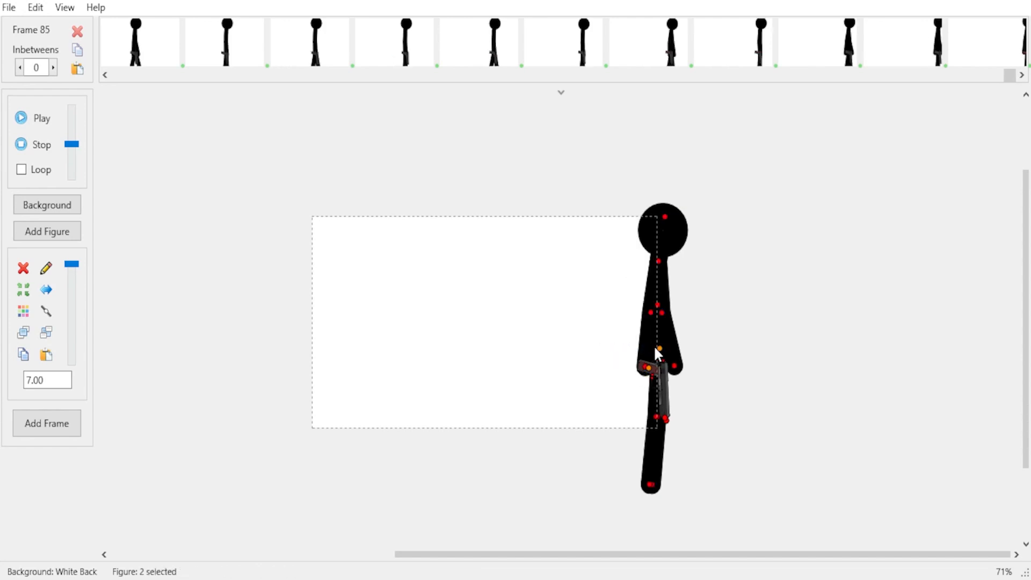
left_click_drag(659, 347, 331, 347)
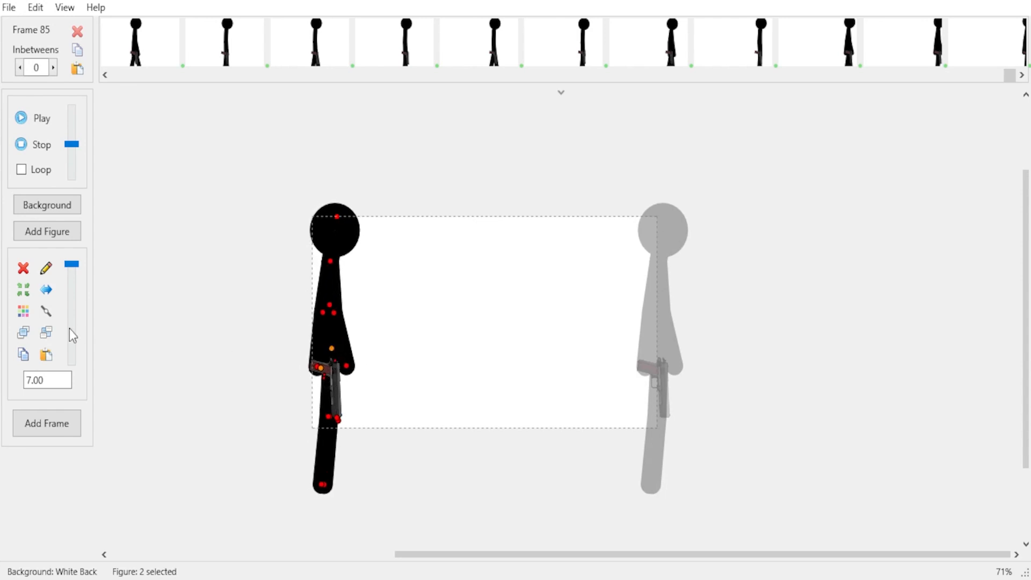
Scale the figure and pistol together to 3, lower them onto the scene's bottom edge, and add frame 85
left_click_drag(32, 380, 19, 380)
type("3")
key("Return")
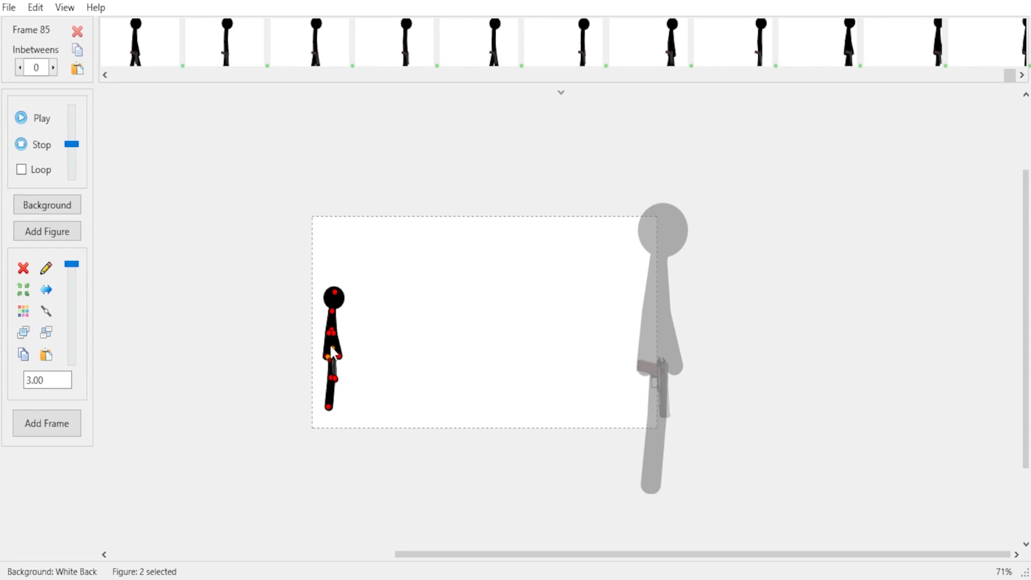
left_click_drag(333, 350, 324, 366)
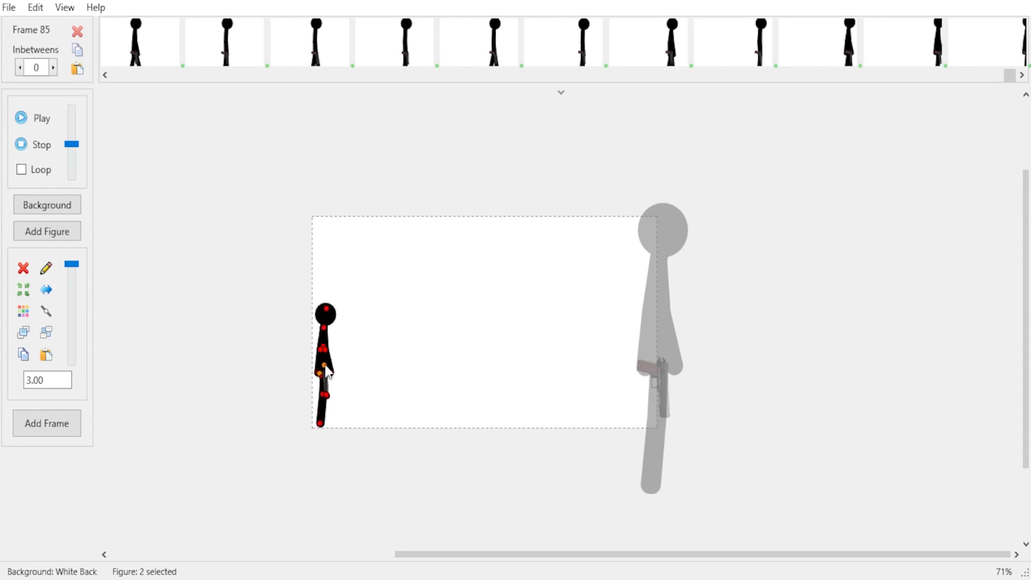
key("ctrl+f")
key("ctrl+f")
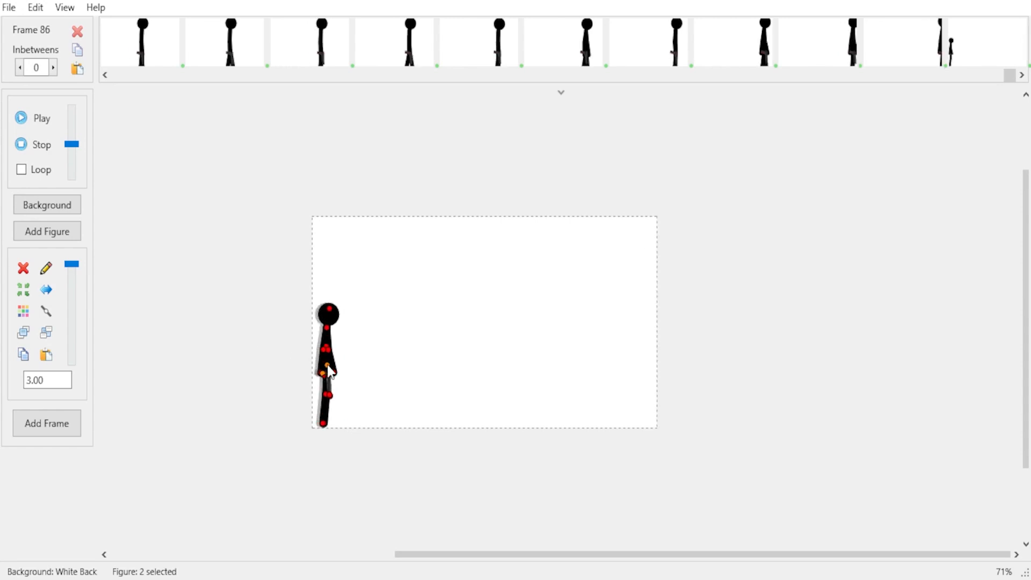
Move the small figure and pistol forward in frames 86 and 87, and add still frames in the same pose through frame 91
left_click_drag(327, 370, 338, 365)
key("ctrl+f")
left_click_drag(338, 365, 343, 365)
key("ctrl+f")
key("ctrl+f")
key("ctrl+f")
key("ctrl+f")
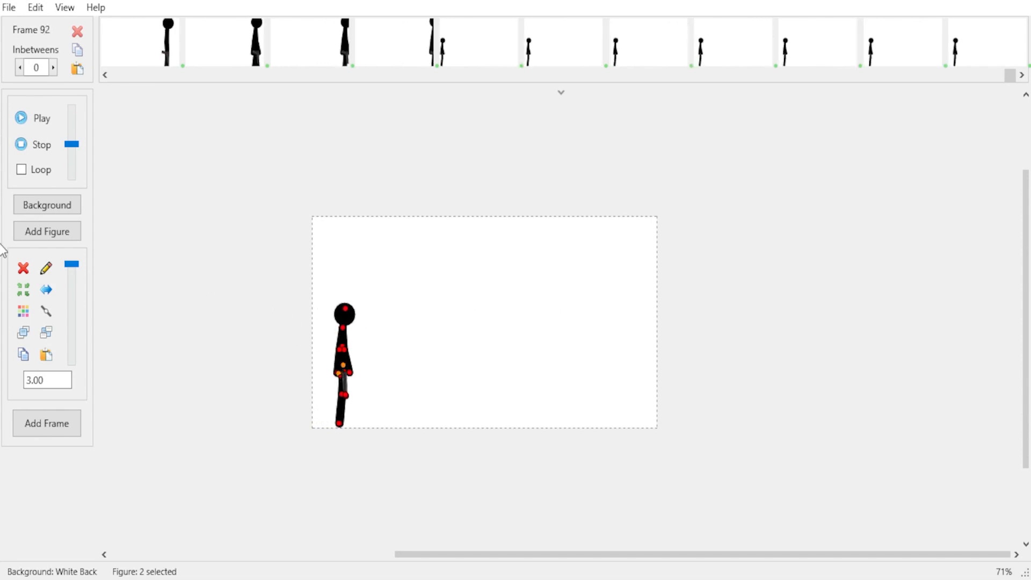
Play the animation to review the walk and the change to the smaller figure
left_click(34, 121)
scroll(536, 325, "up", 2)
scroll(534, 318, "up", 1)
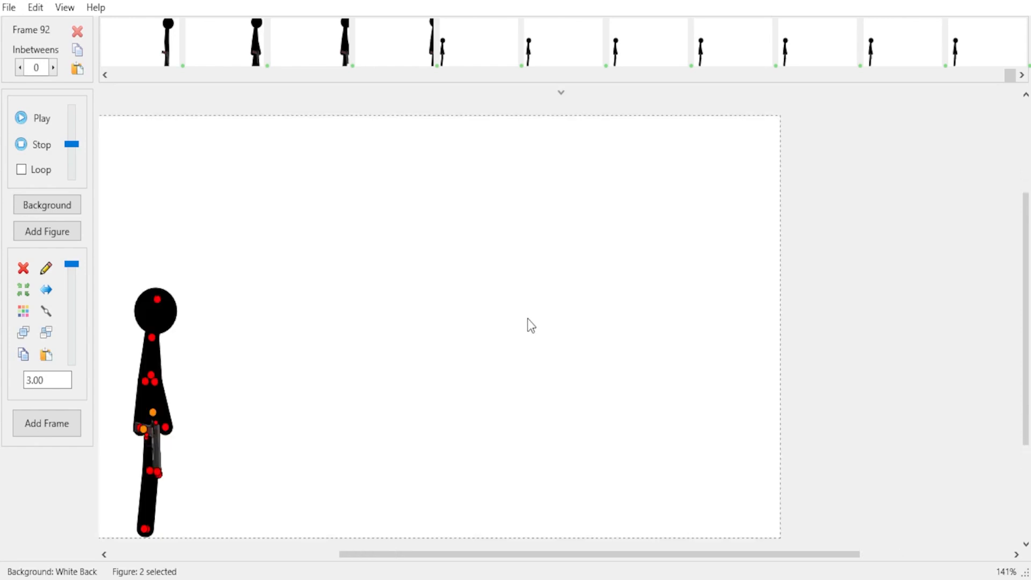